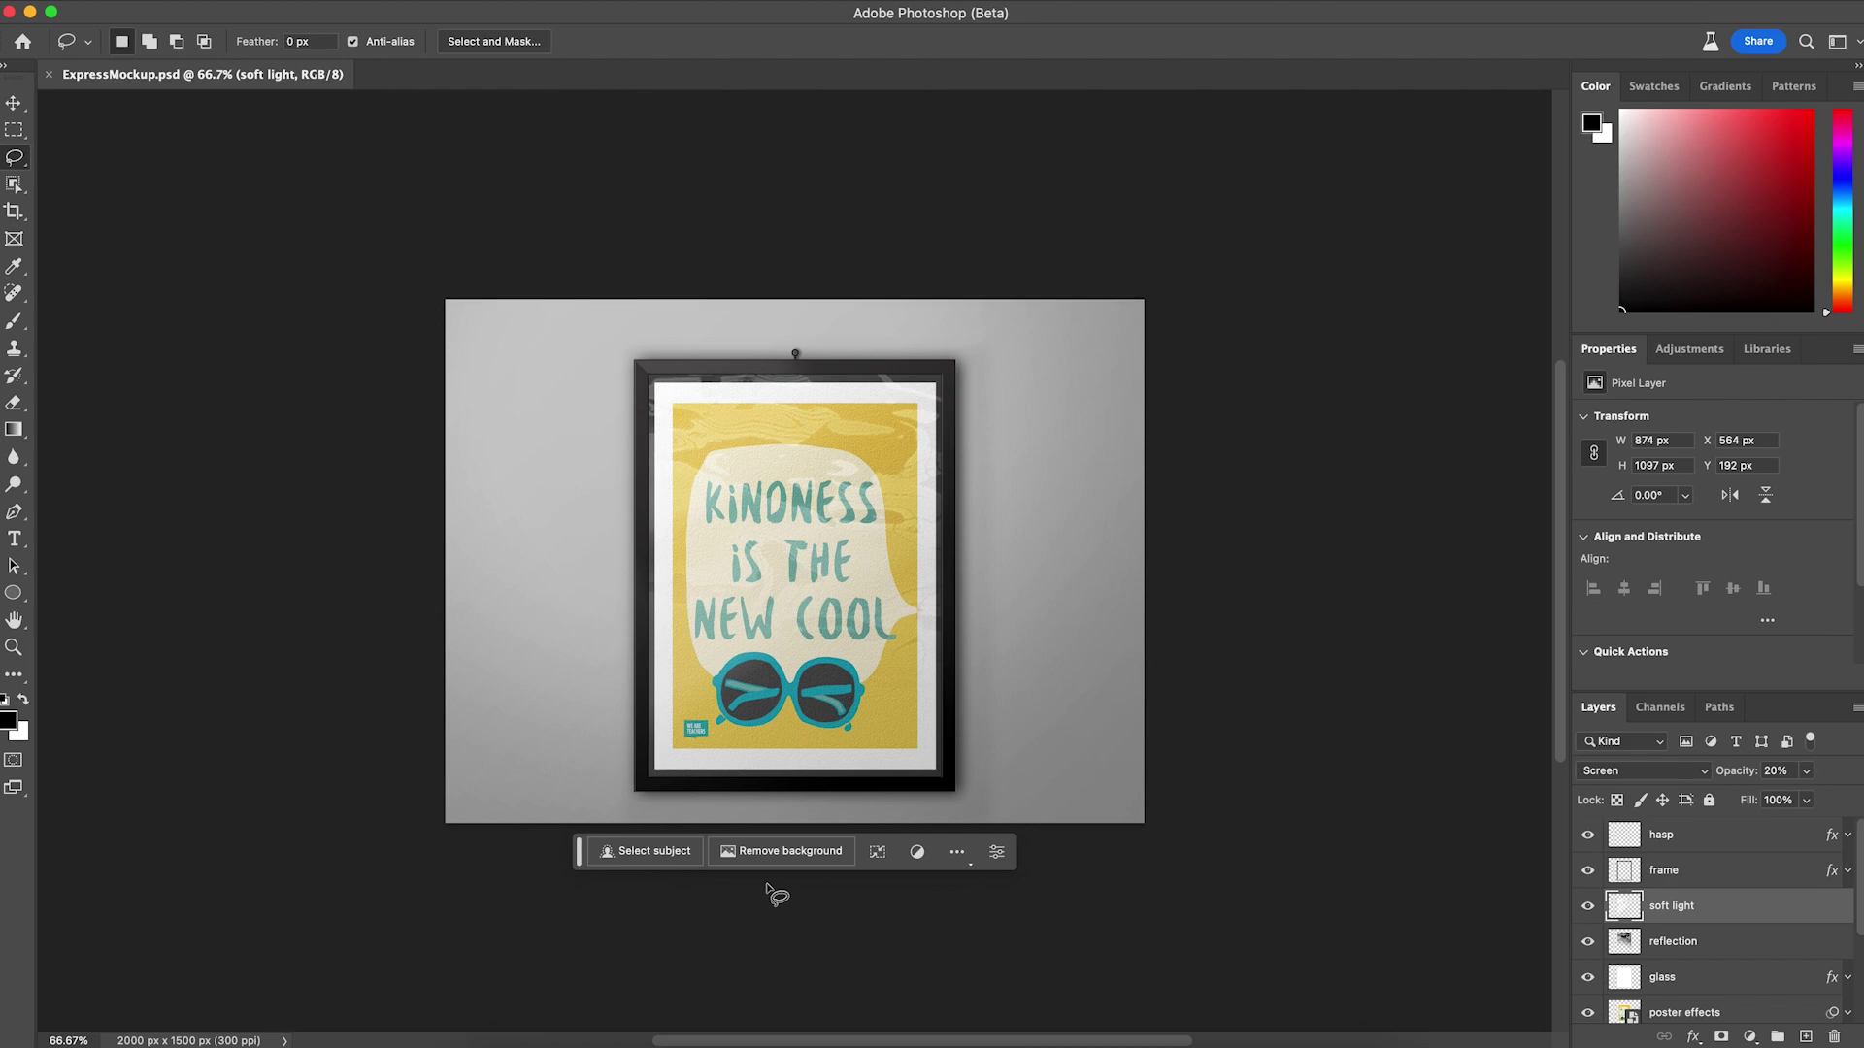
Toggle the frame, soft light and reflection layers off and on to compare their effect.
left_click(1589, 870)
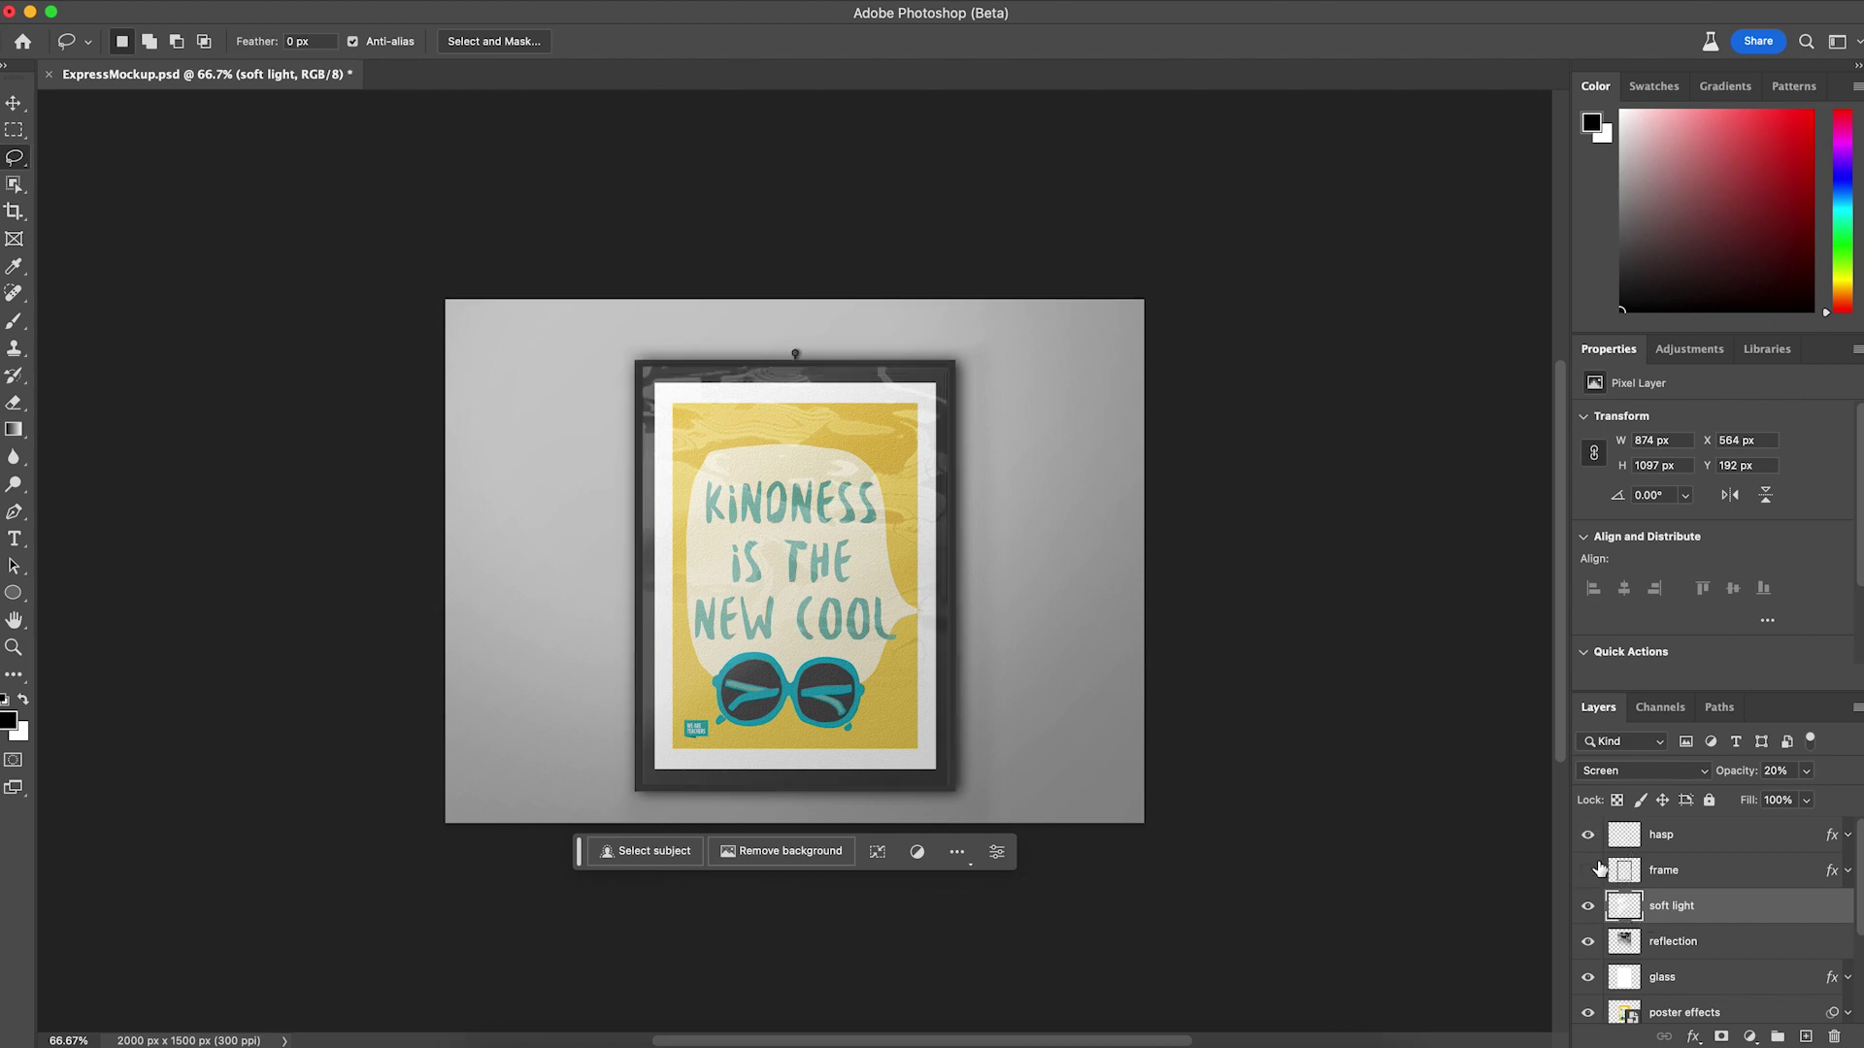
left_click(1588, 869)
left_click(1589, 907)
left_click(1589, 907)
left_click(1590, 943)
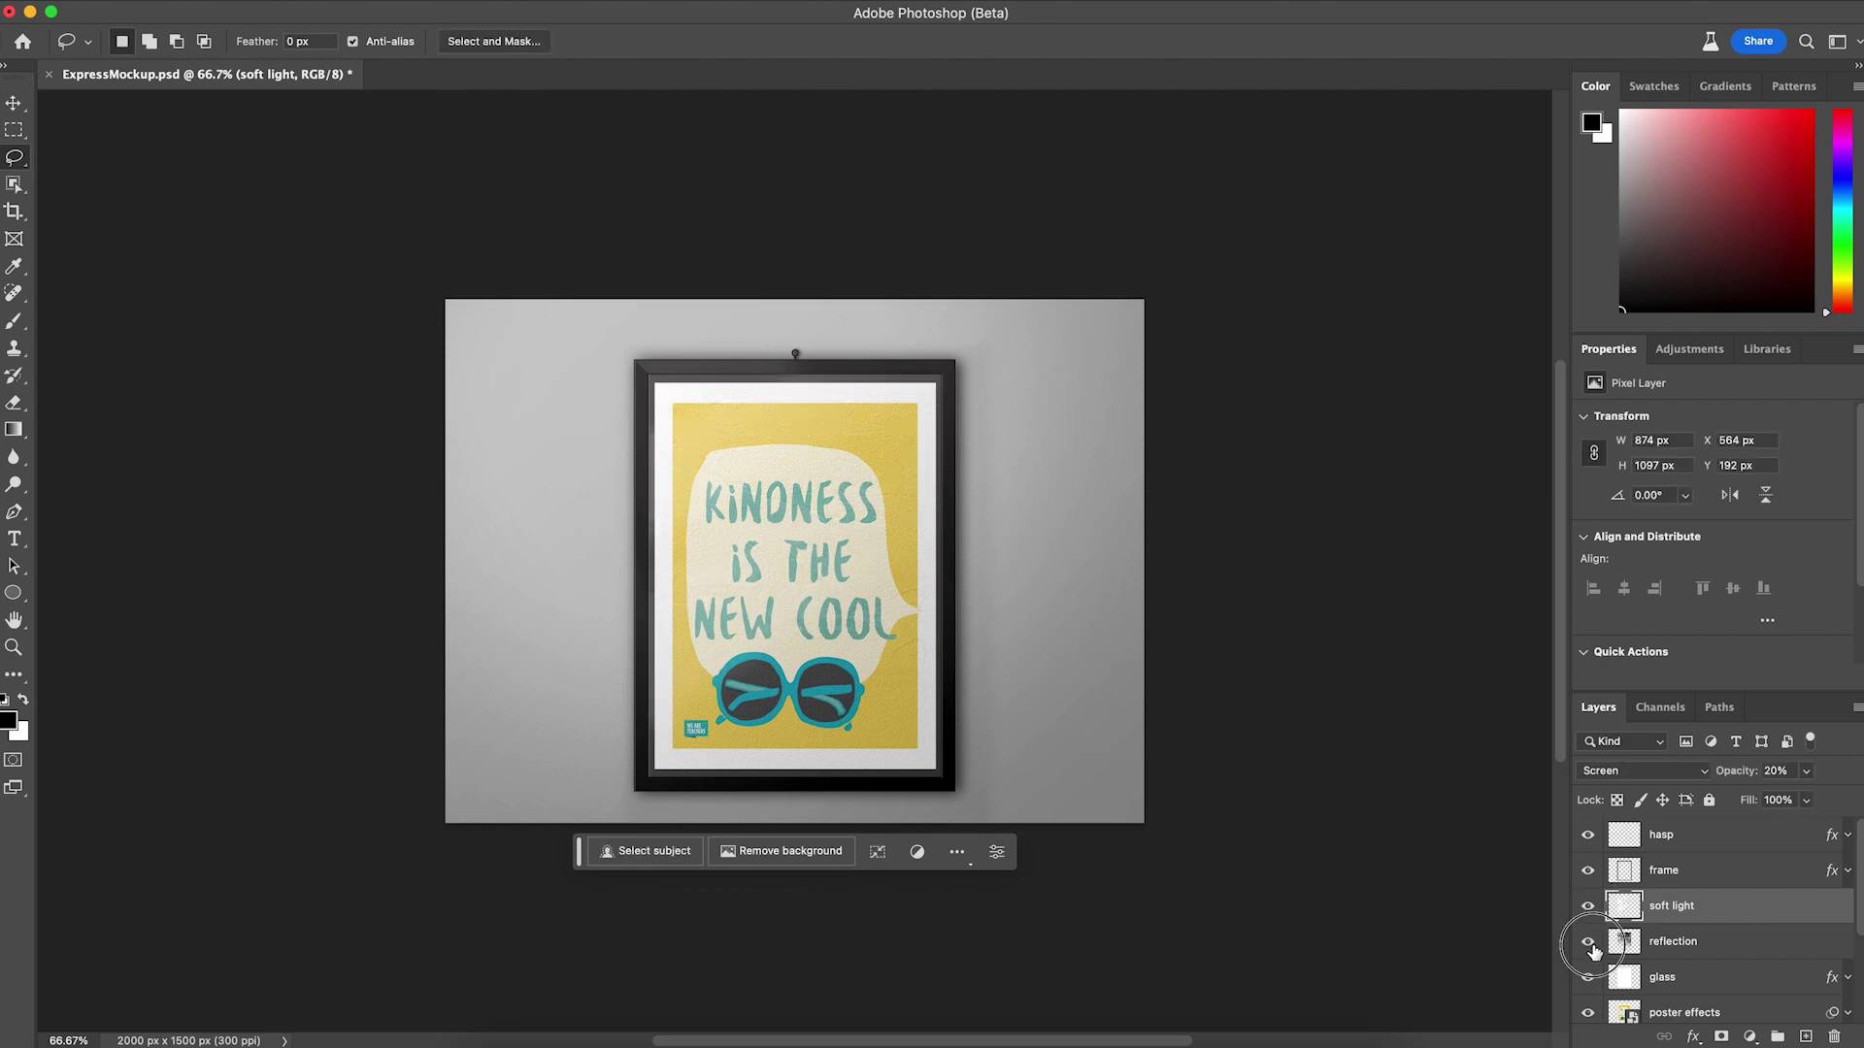
left_click(1589, 942)
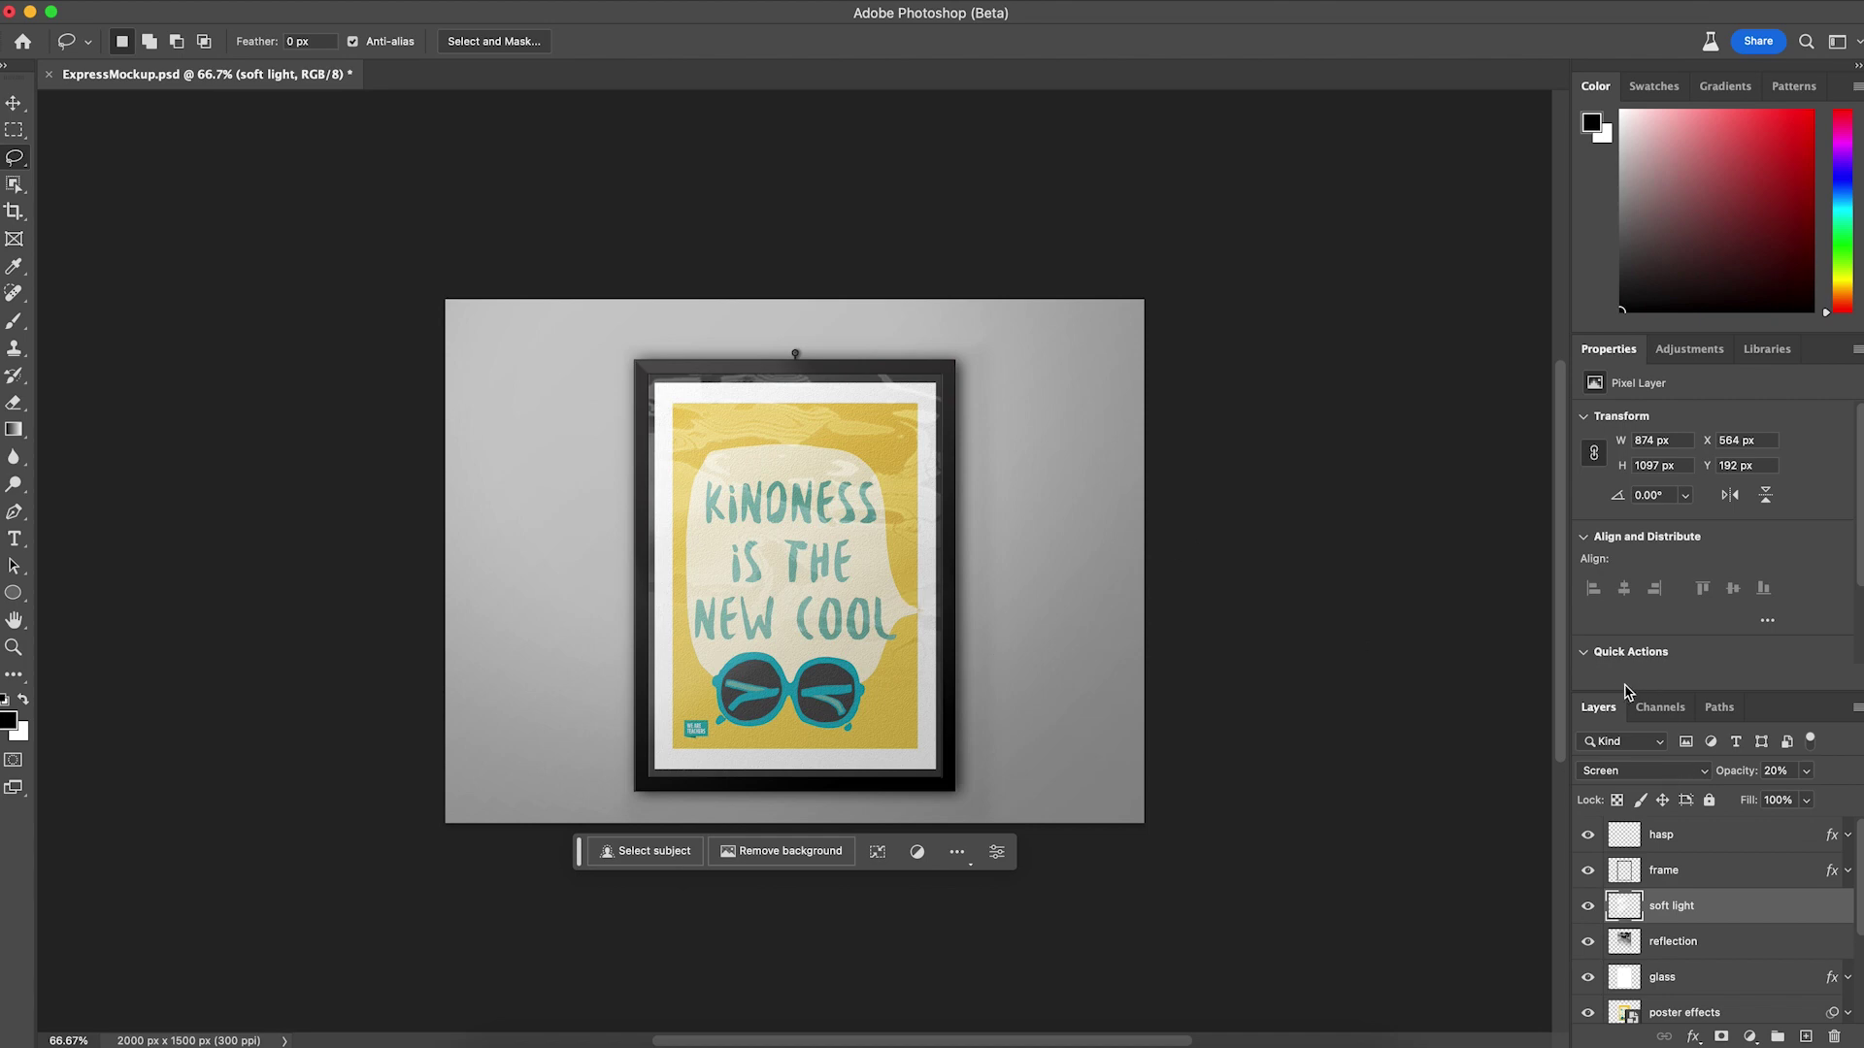
Expand the Layers list and recheck the frame, soft light, reflection and poster effects layers.
left_click_drag(1616, 692, 1592, 467)
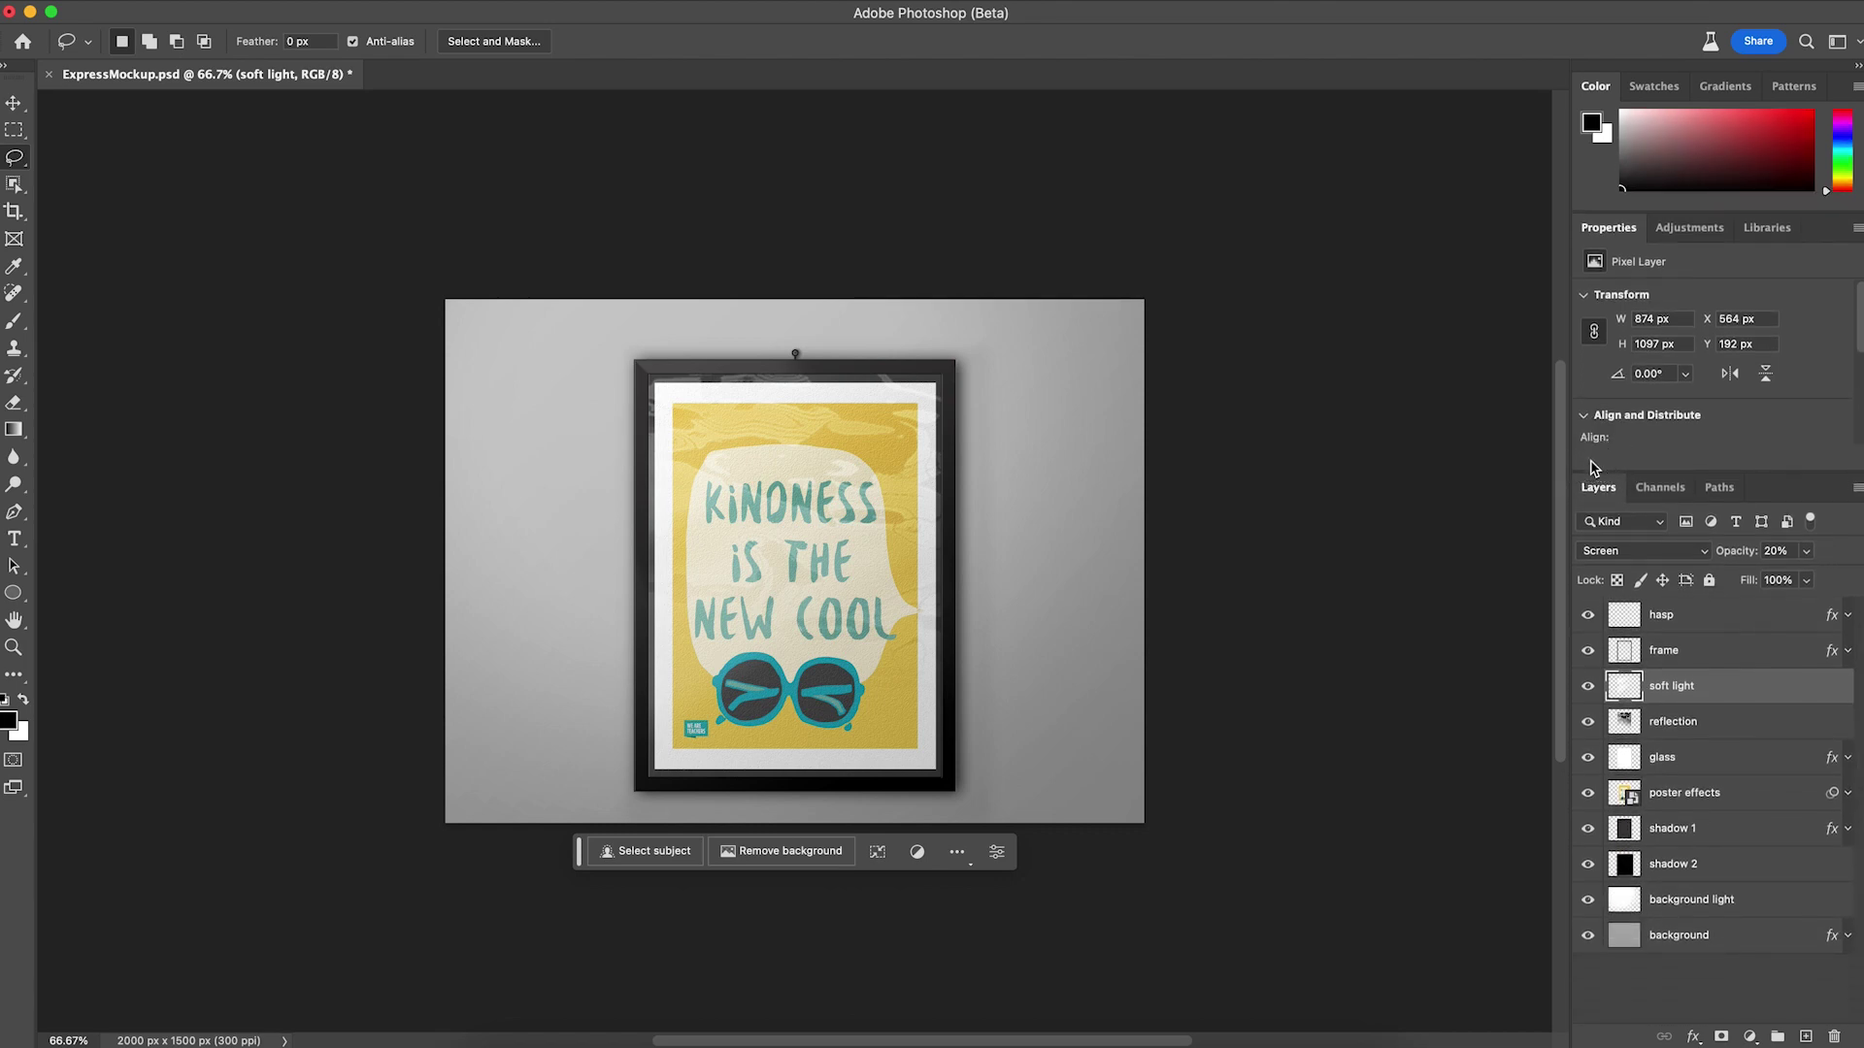
left_click(1589, 651)
left_click(1590, 652)
left_click(1589, 686)
left_click(1590, 686)
left_click(1589, 722)
left_click(1588, 793)
left_click(1588, 793)
left_click(1588, 793)
left_click(1589, 793)
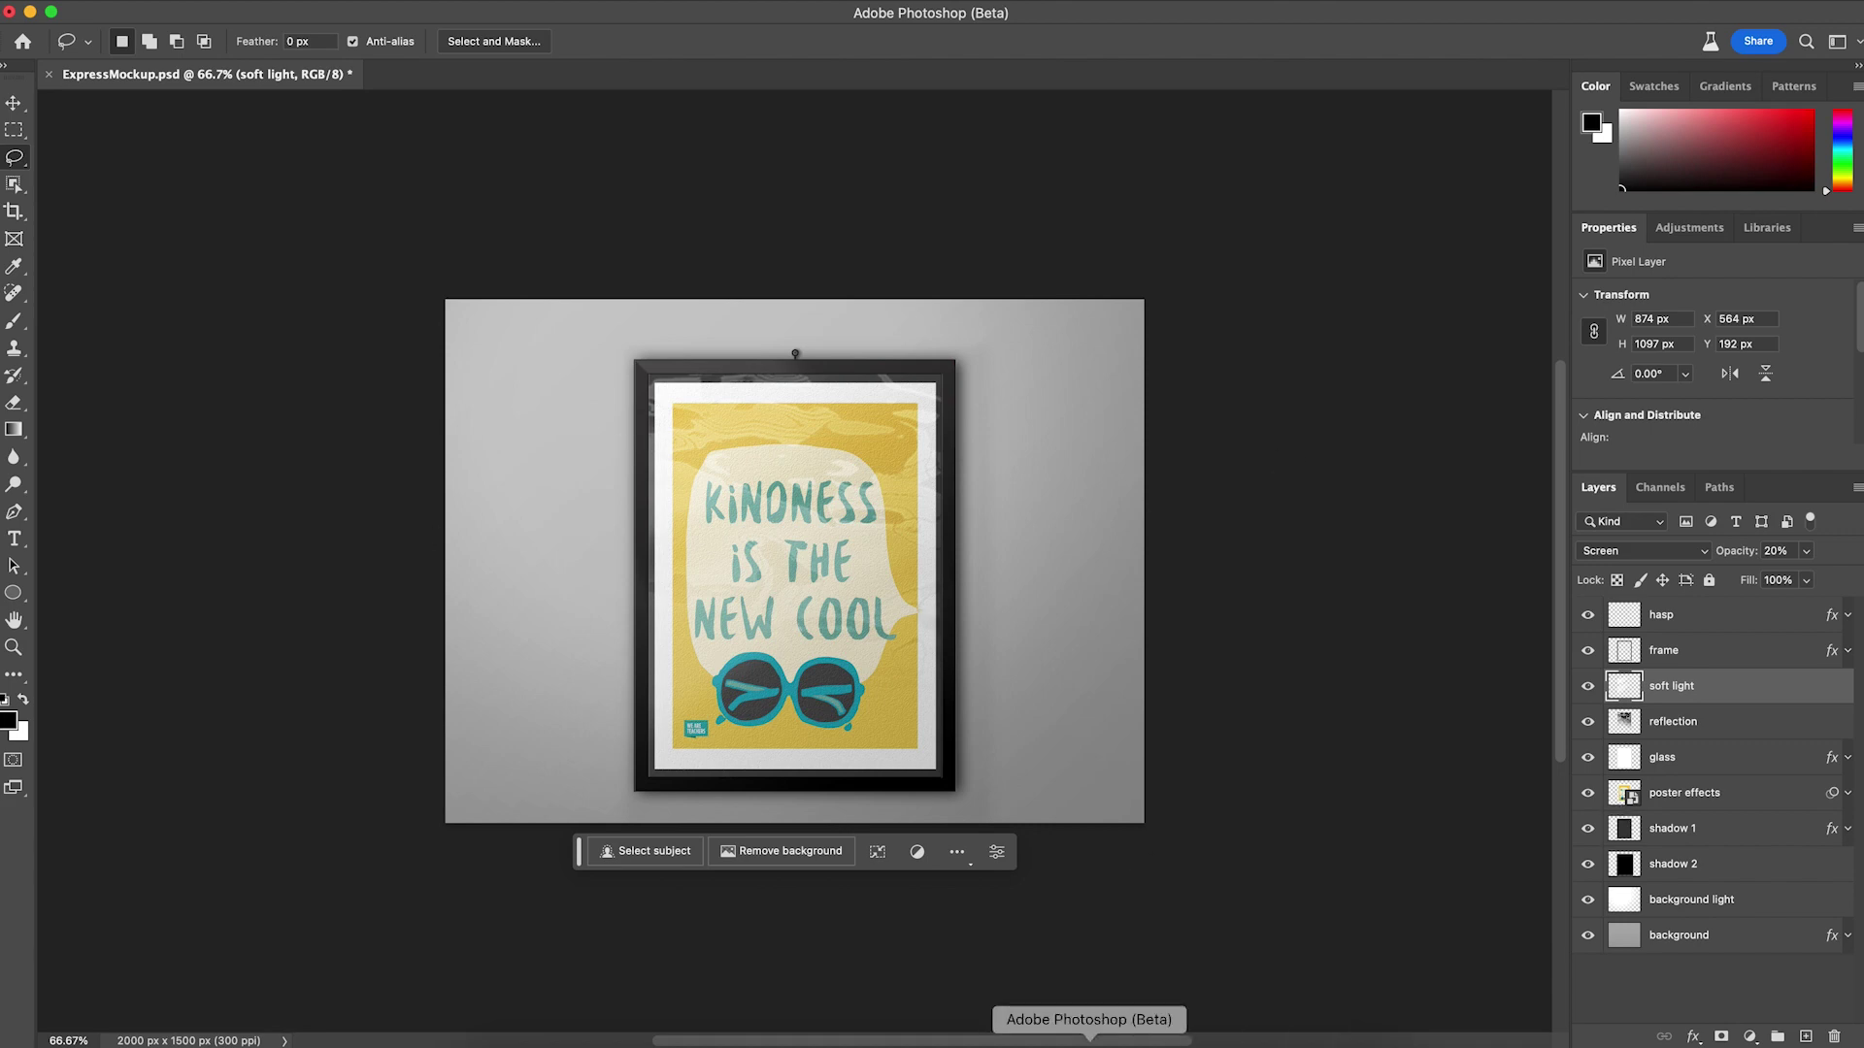
In Illustrator, hide and reshow the Title Box and PopOutLower layers, then switch to Adobe Express.
left_click(1247, 1041)
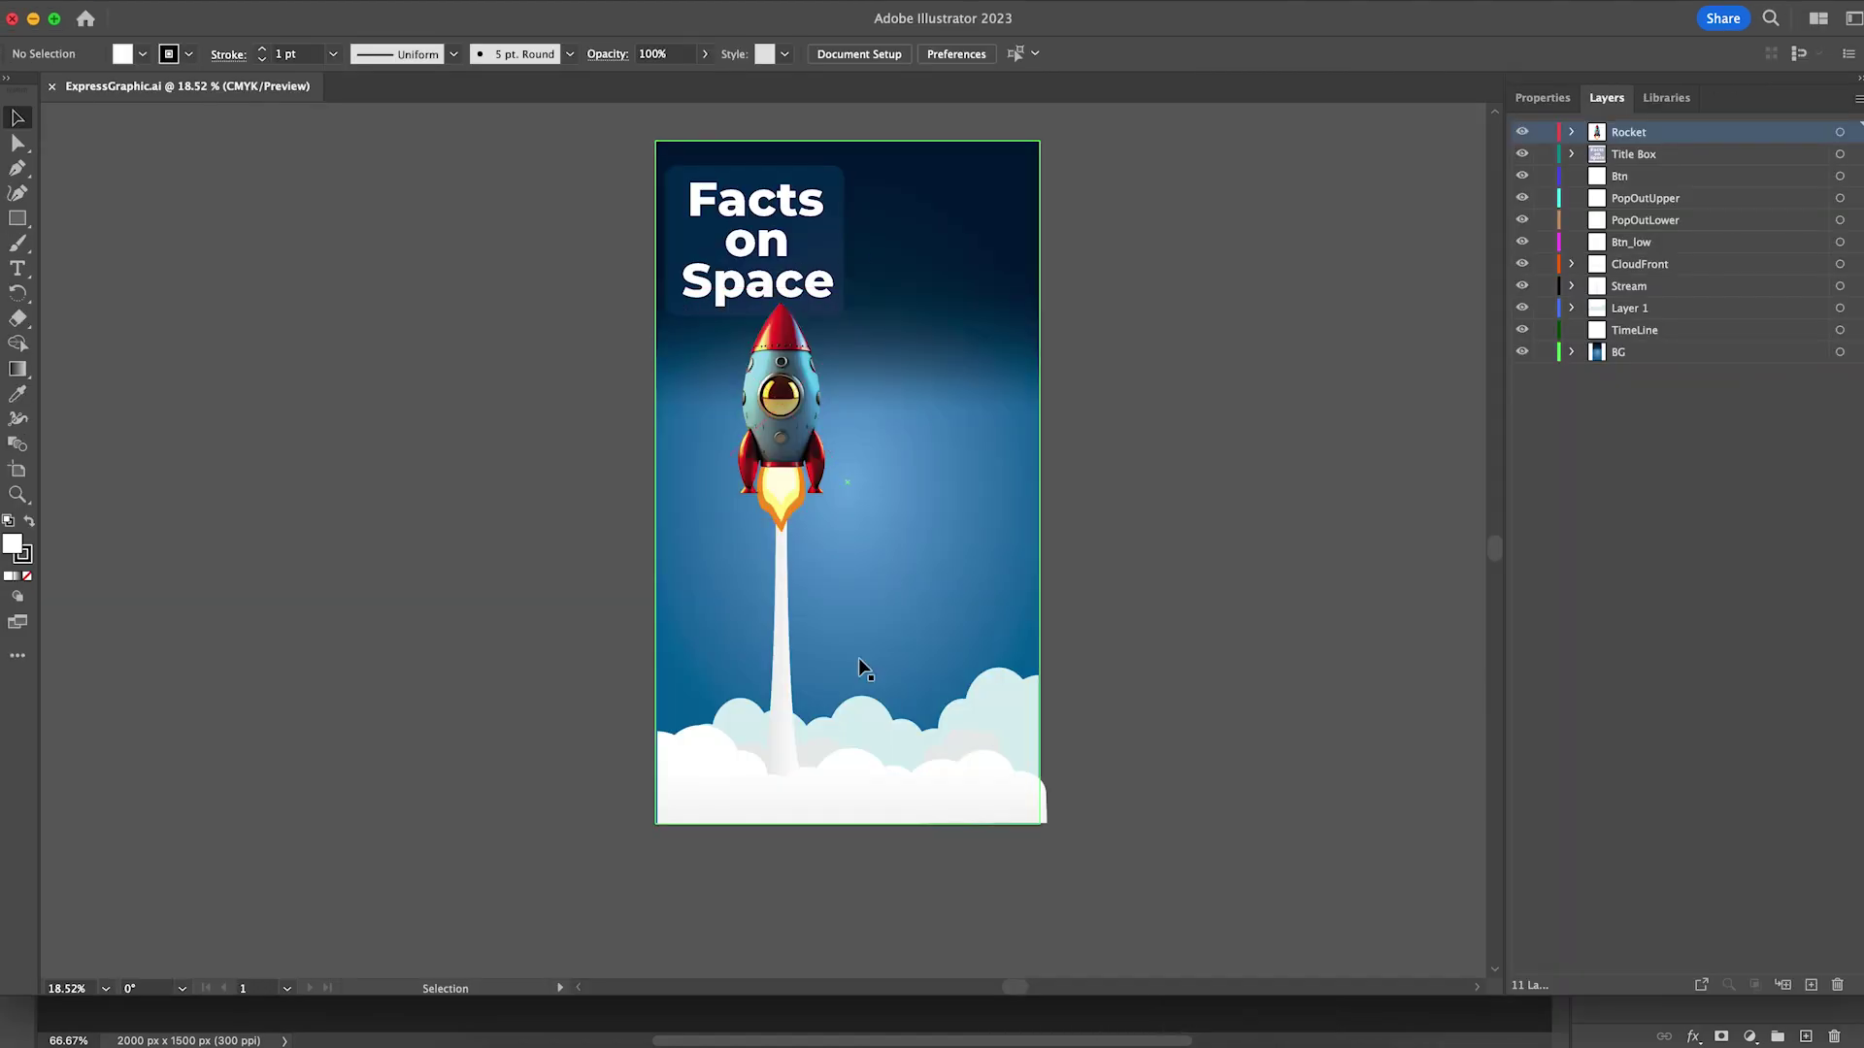
left_click(1524, 154)
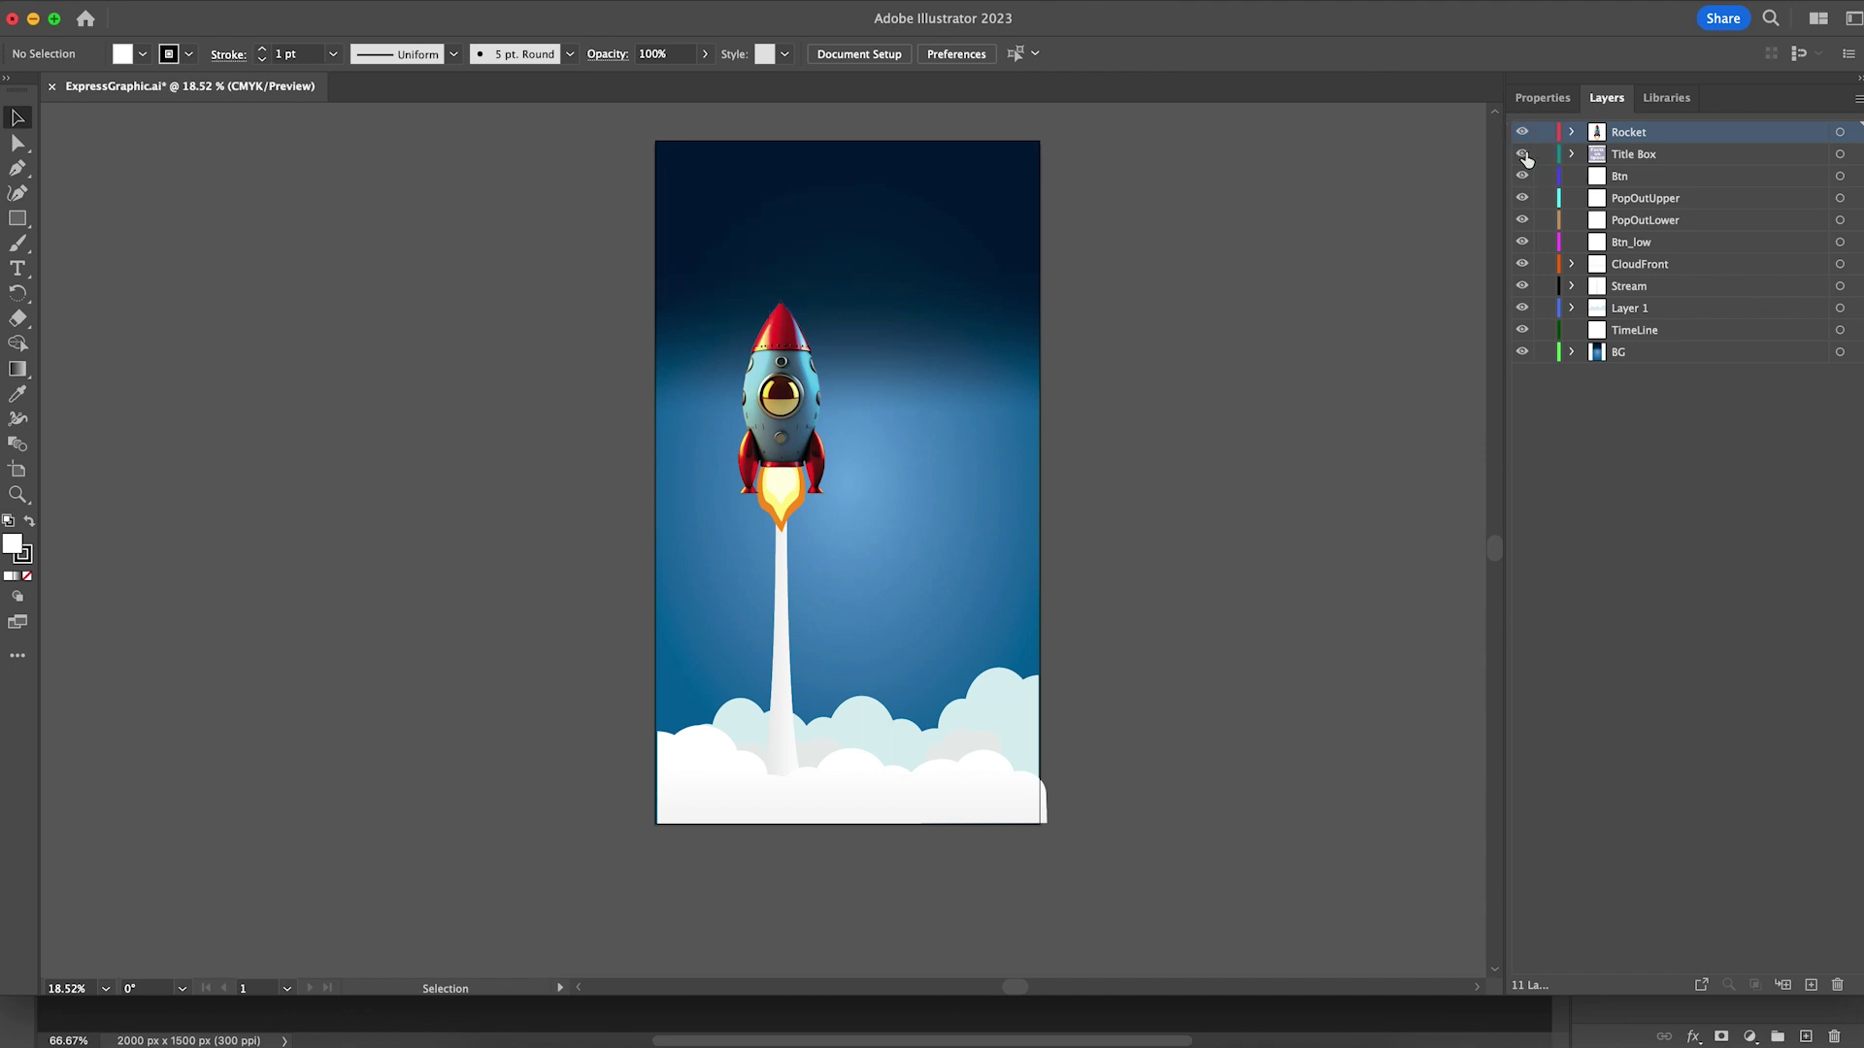
left_click(1523, 155)
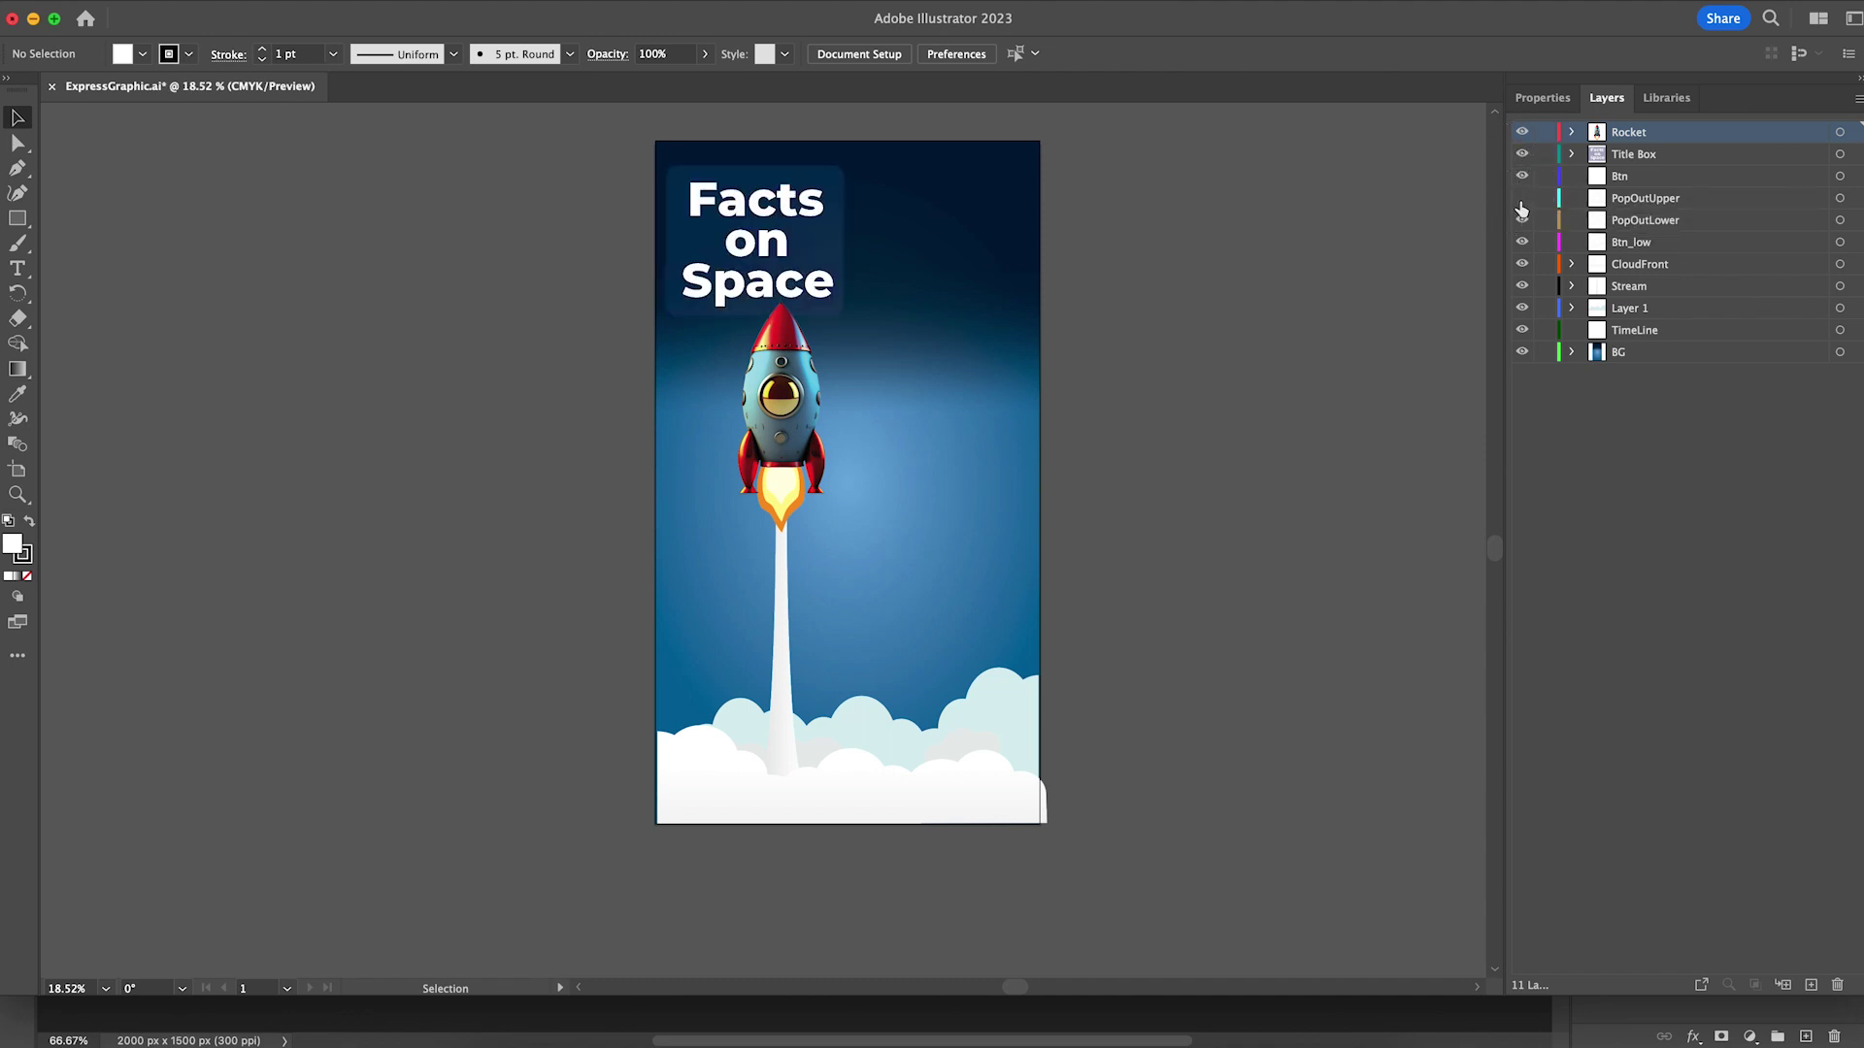
left_click(1523, 220)
left_click(1523, 221)
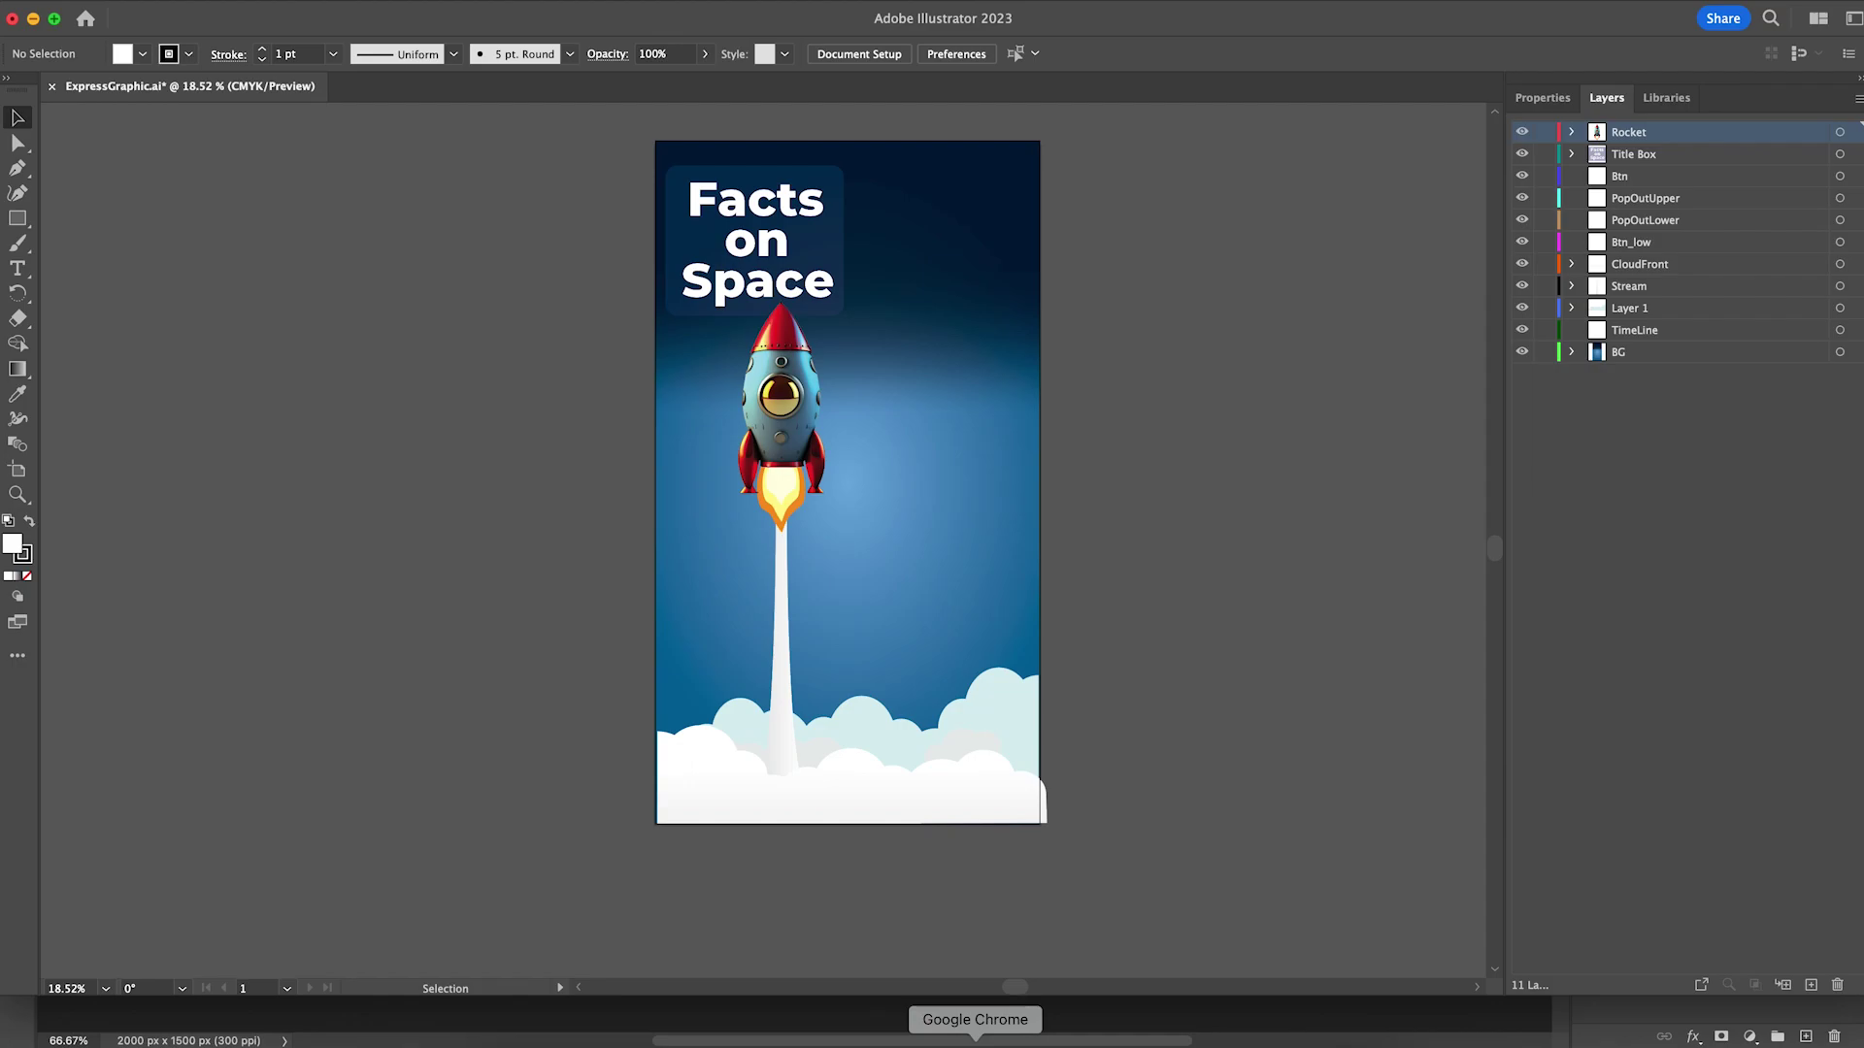
left_click(976, 1042)
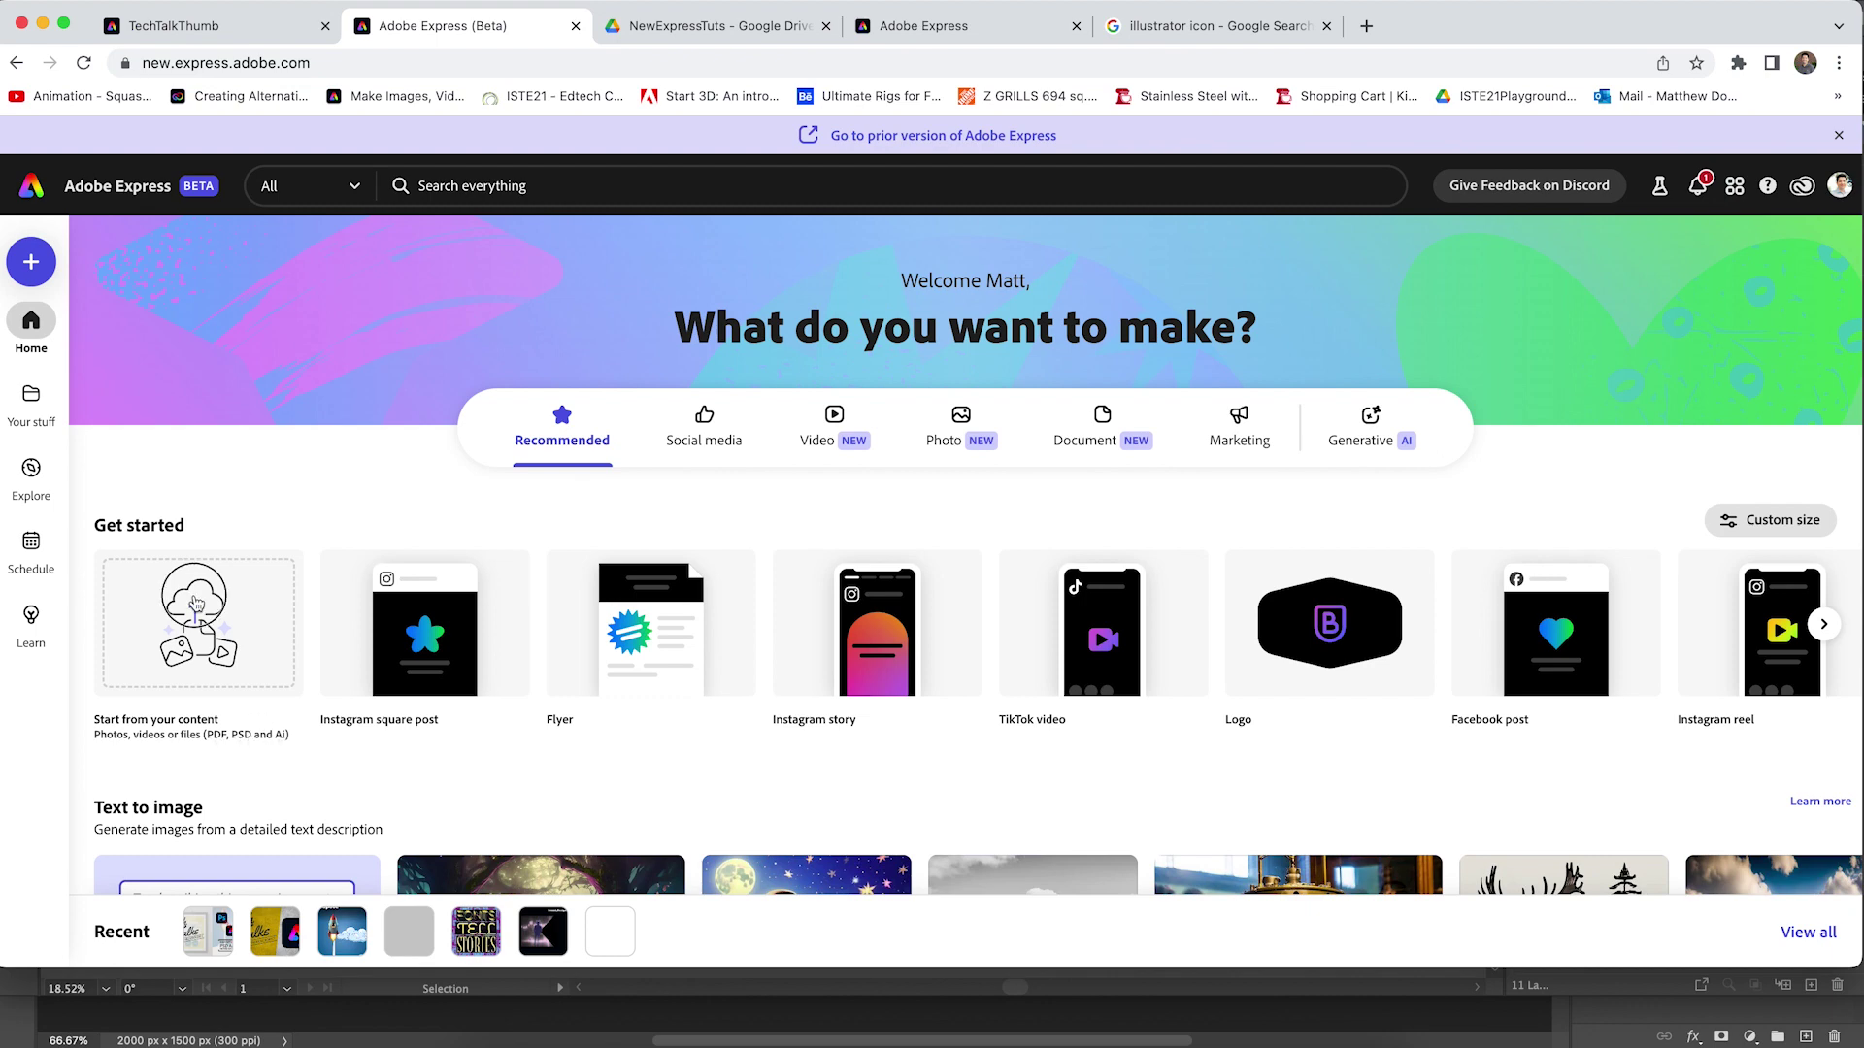
Upload ExpressMockup.psd from the Desktop through Start from your content.
left_click(197, 604)
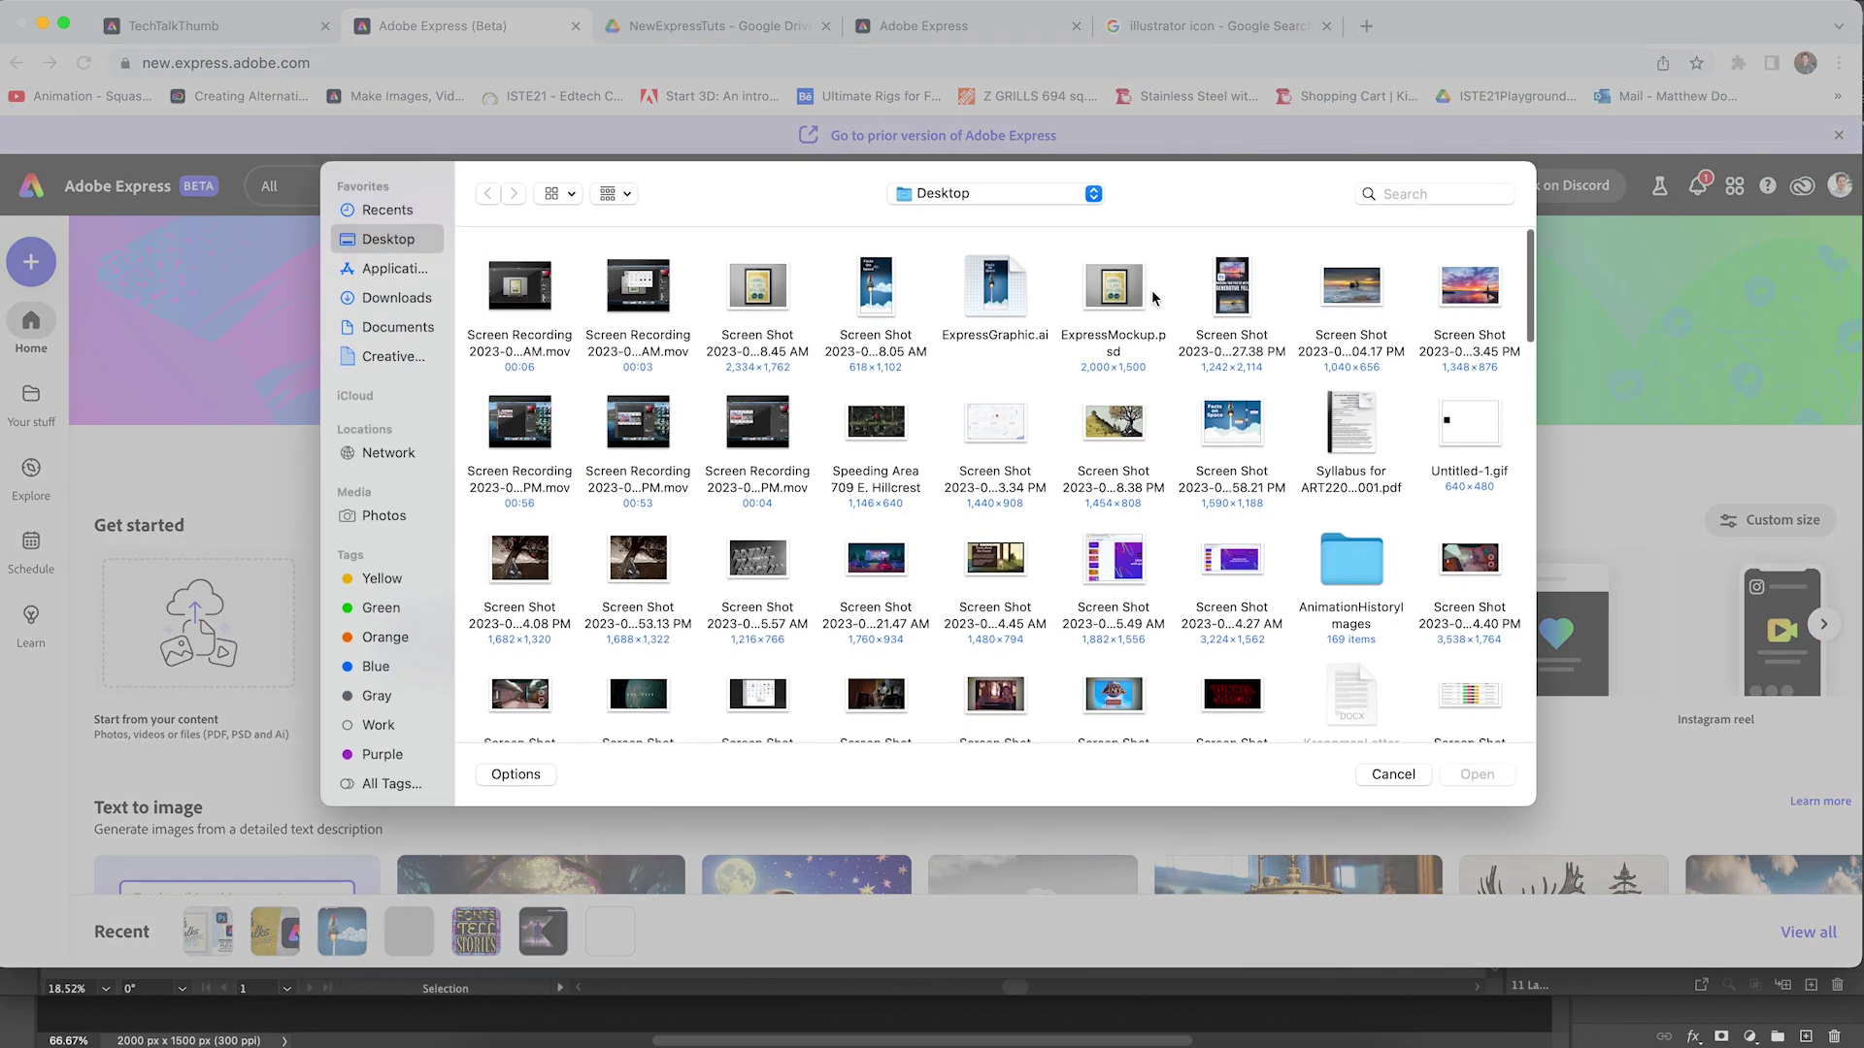
left_click(1114, 296)
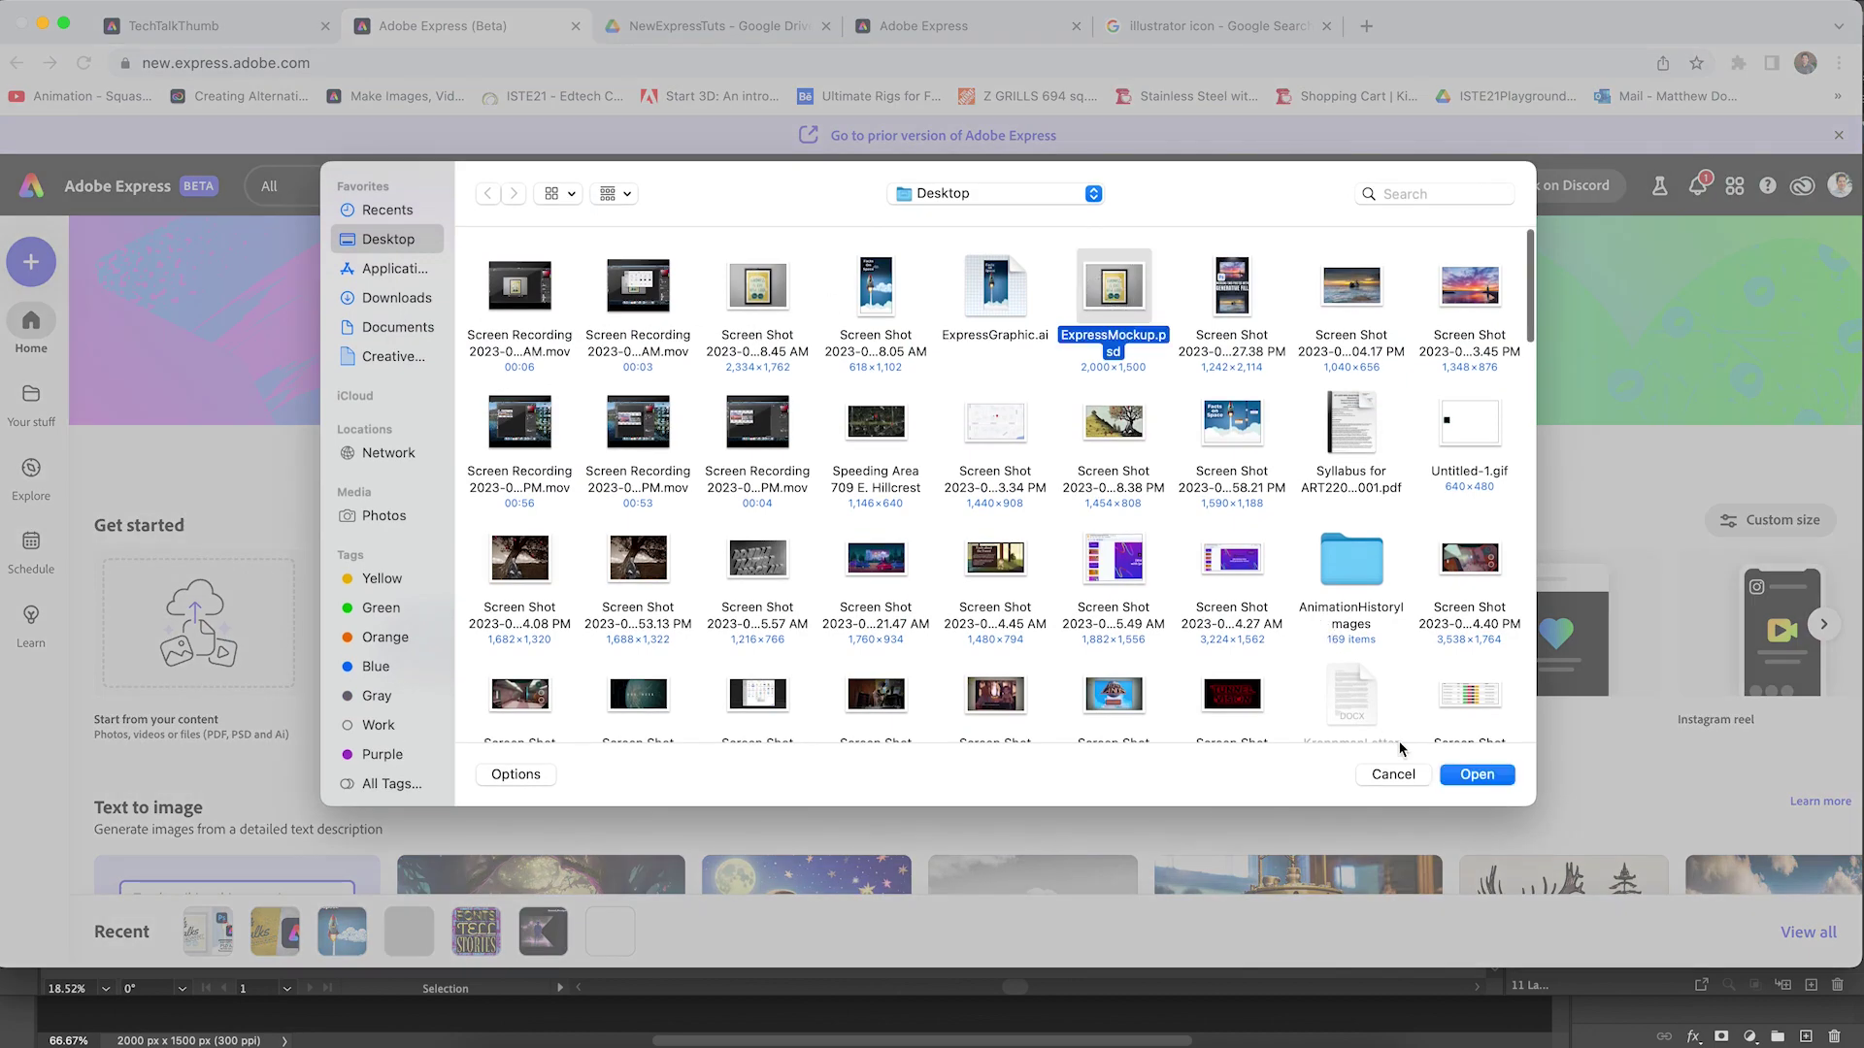
left_click(1475, 781)
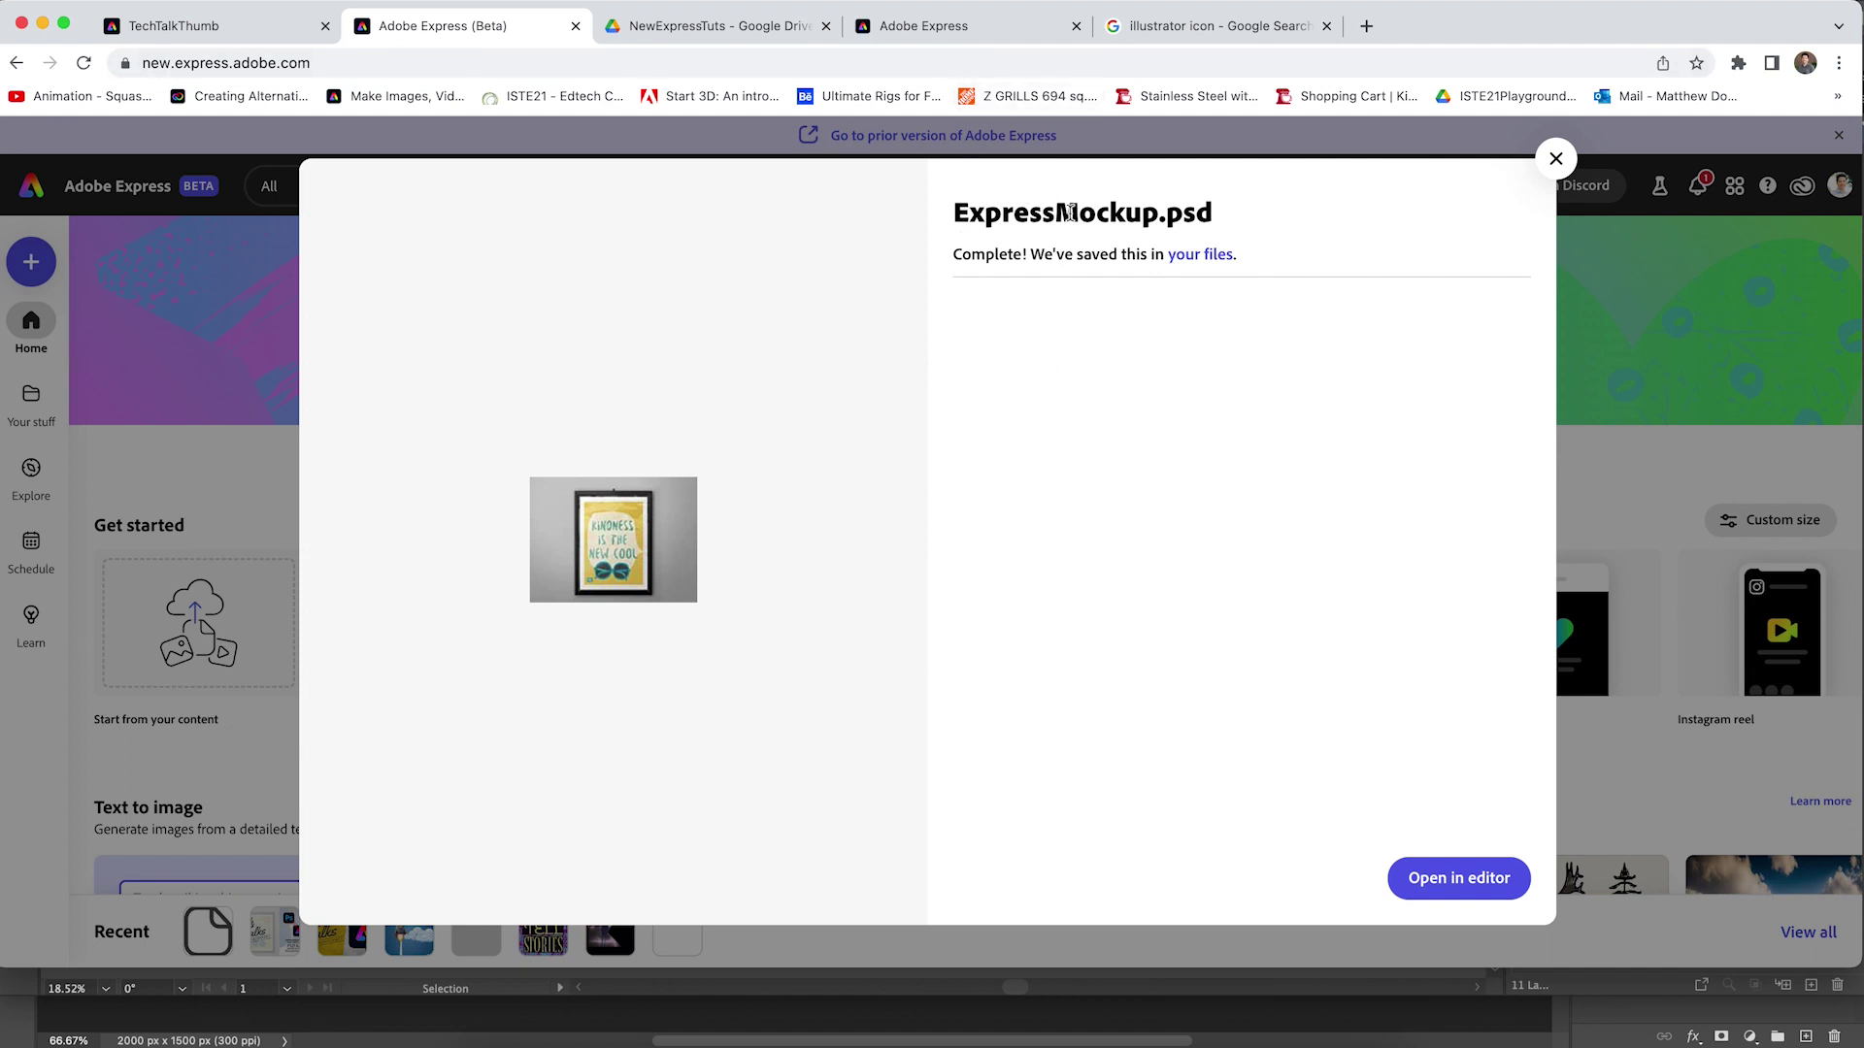
Open the imported mockup in the editor and select the poster layer inside the frame.
left_click(1465, 878)
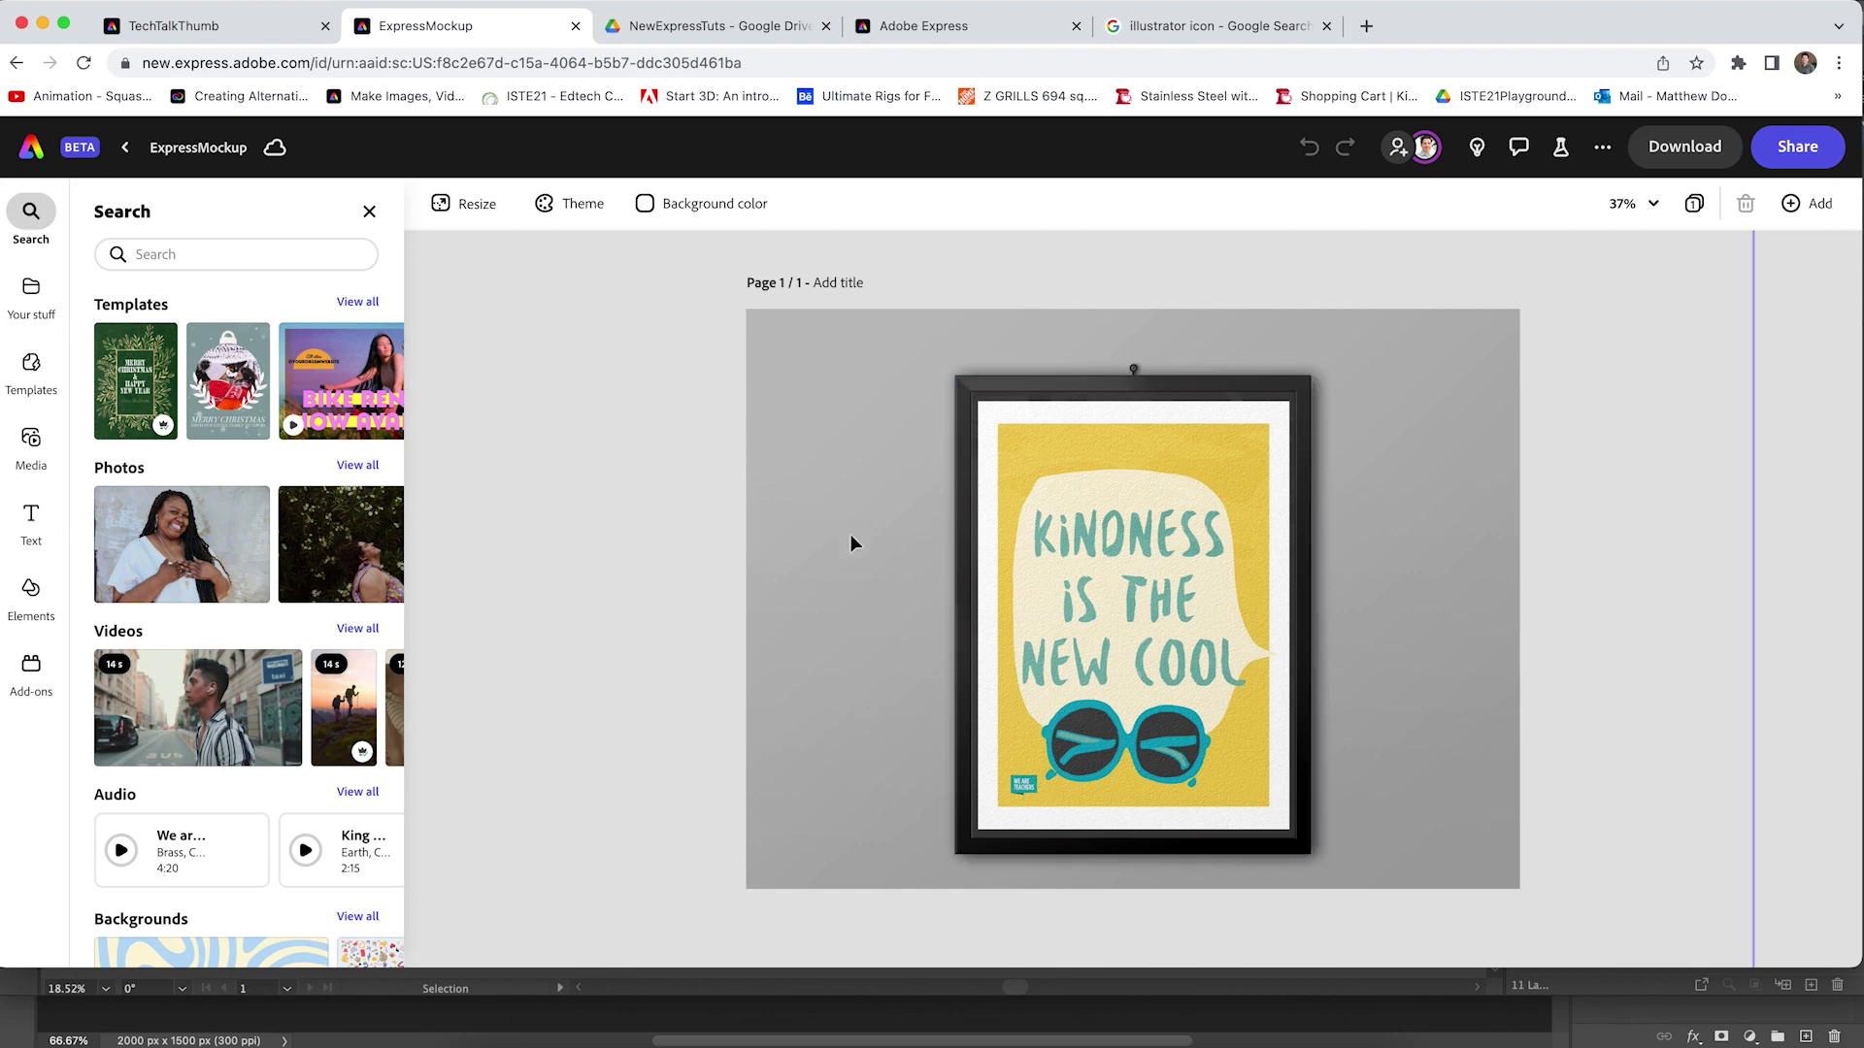
left_click(1424, 466)
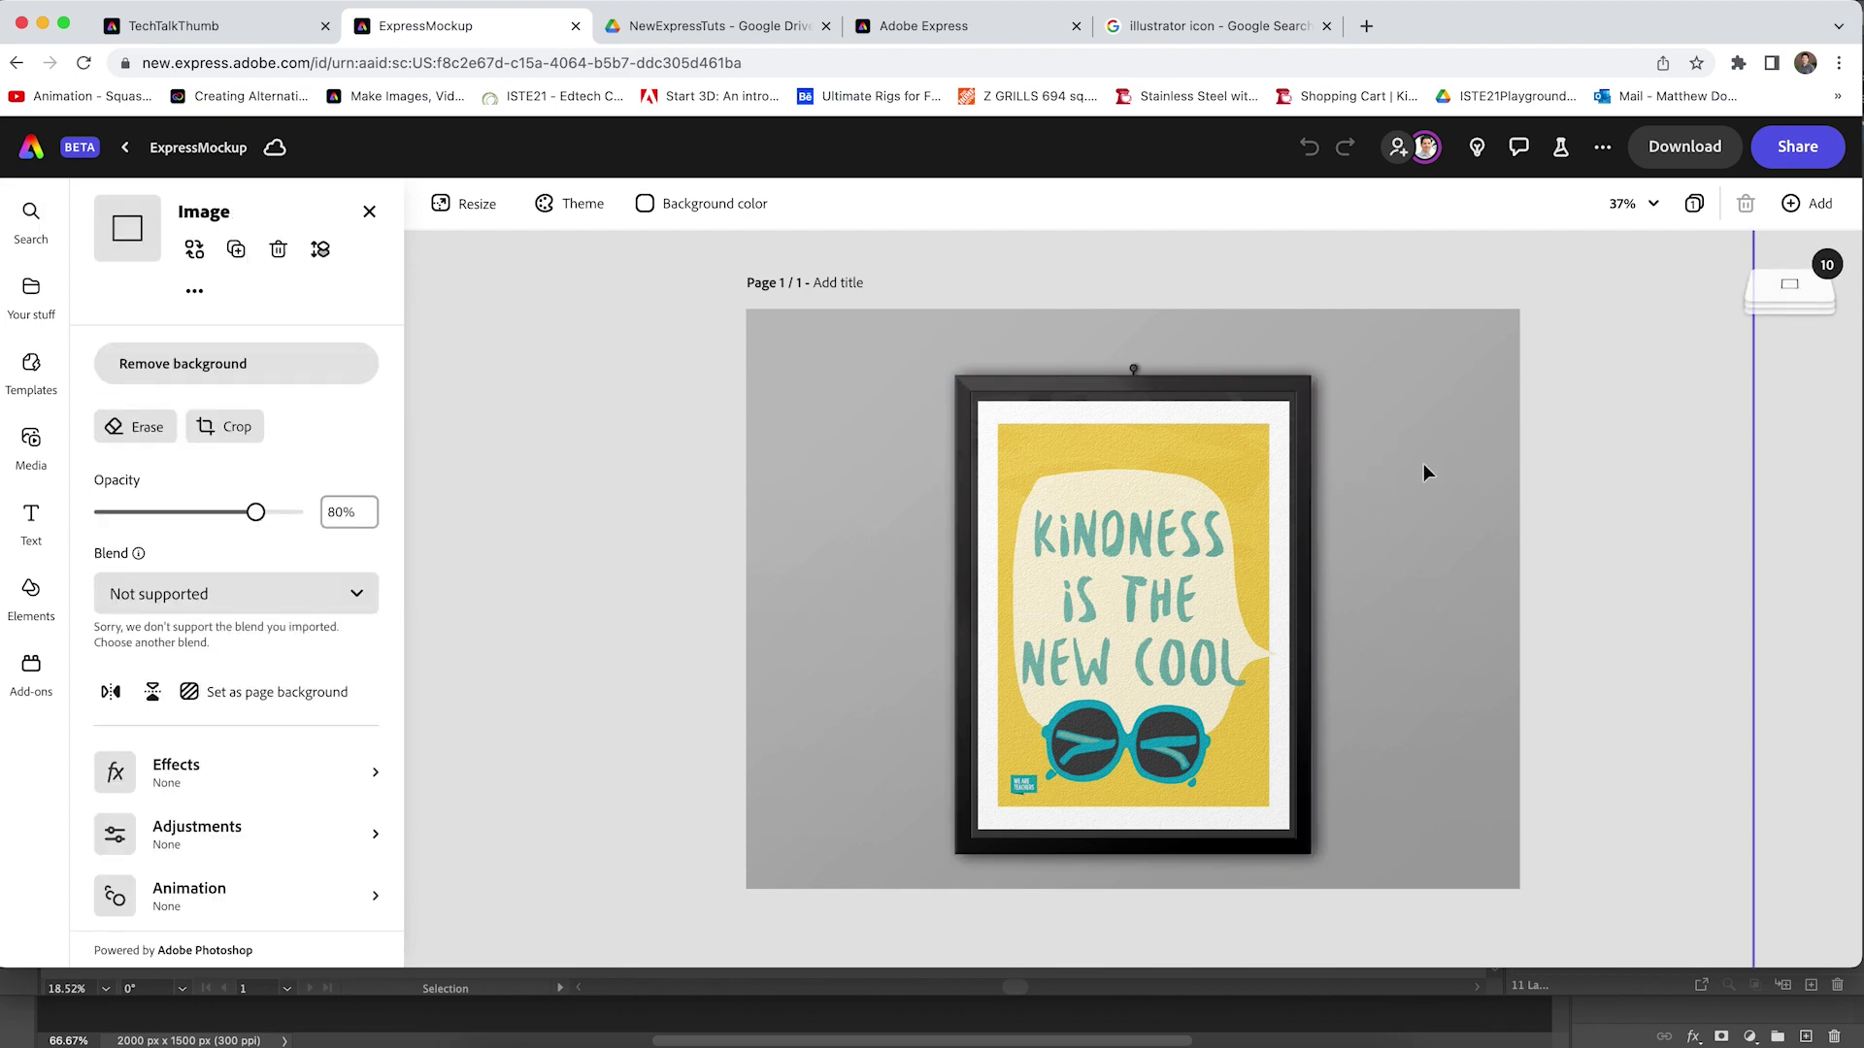
mouse_move(1784, 289)
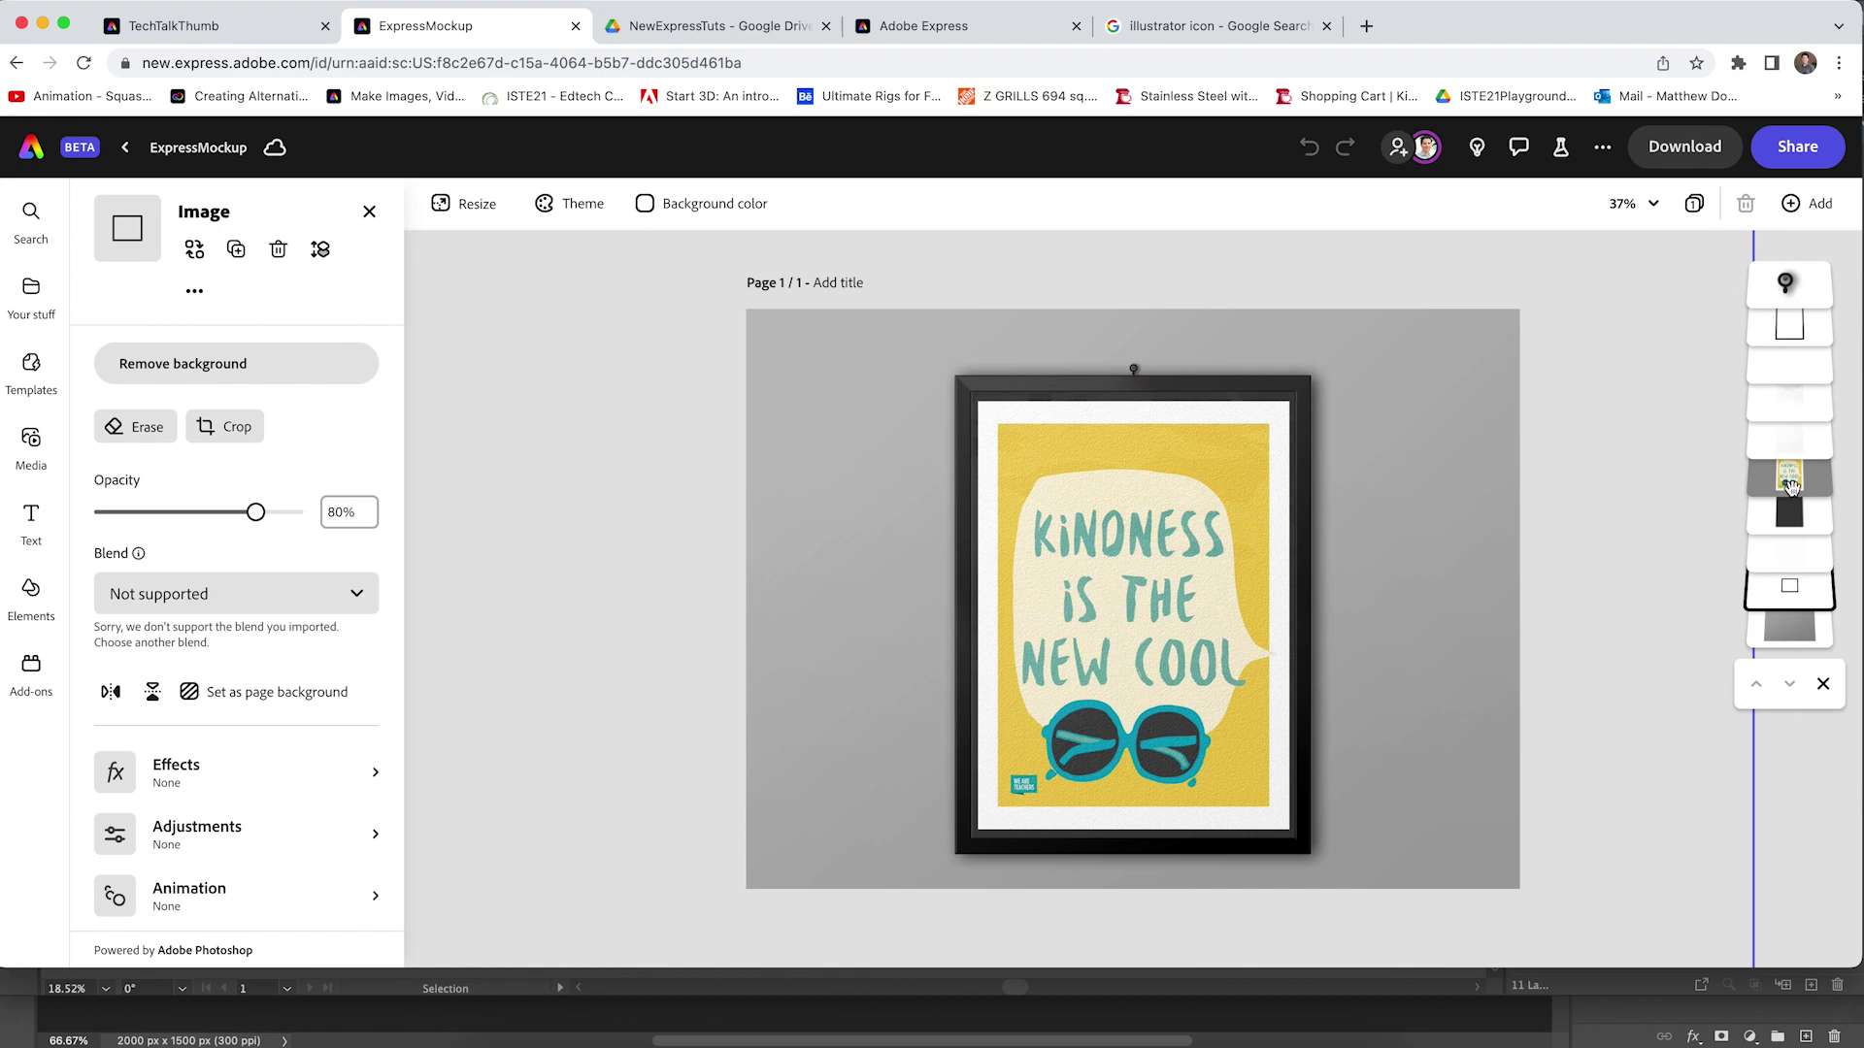
left_click(1787, 482)
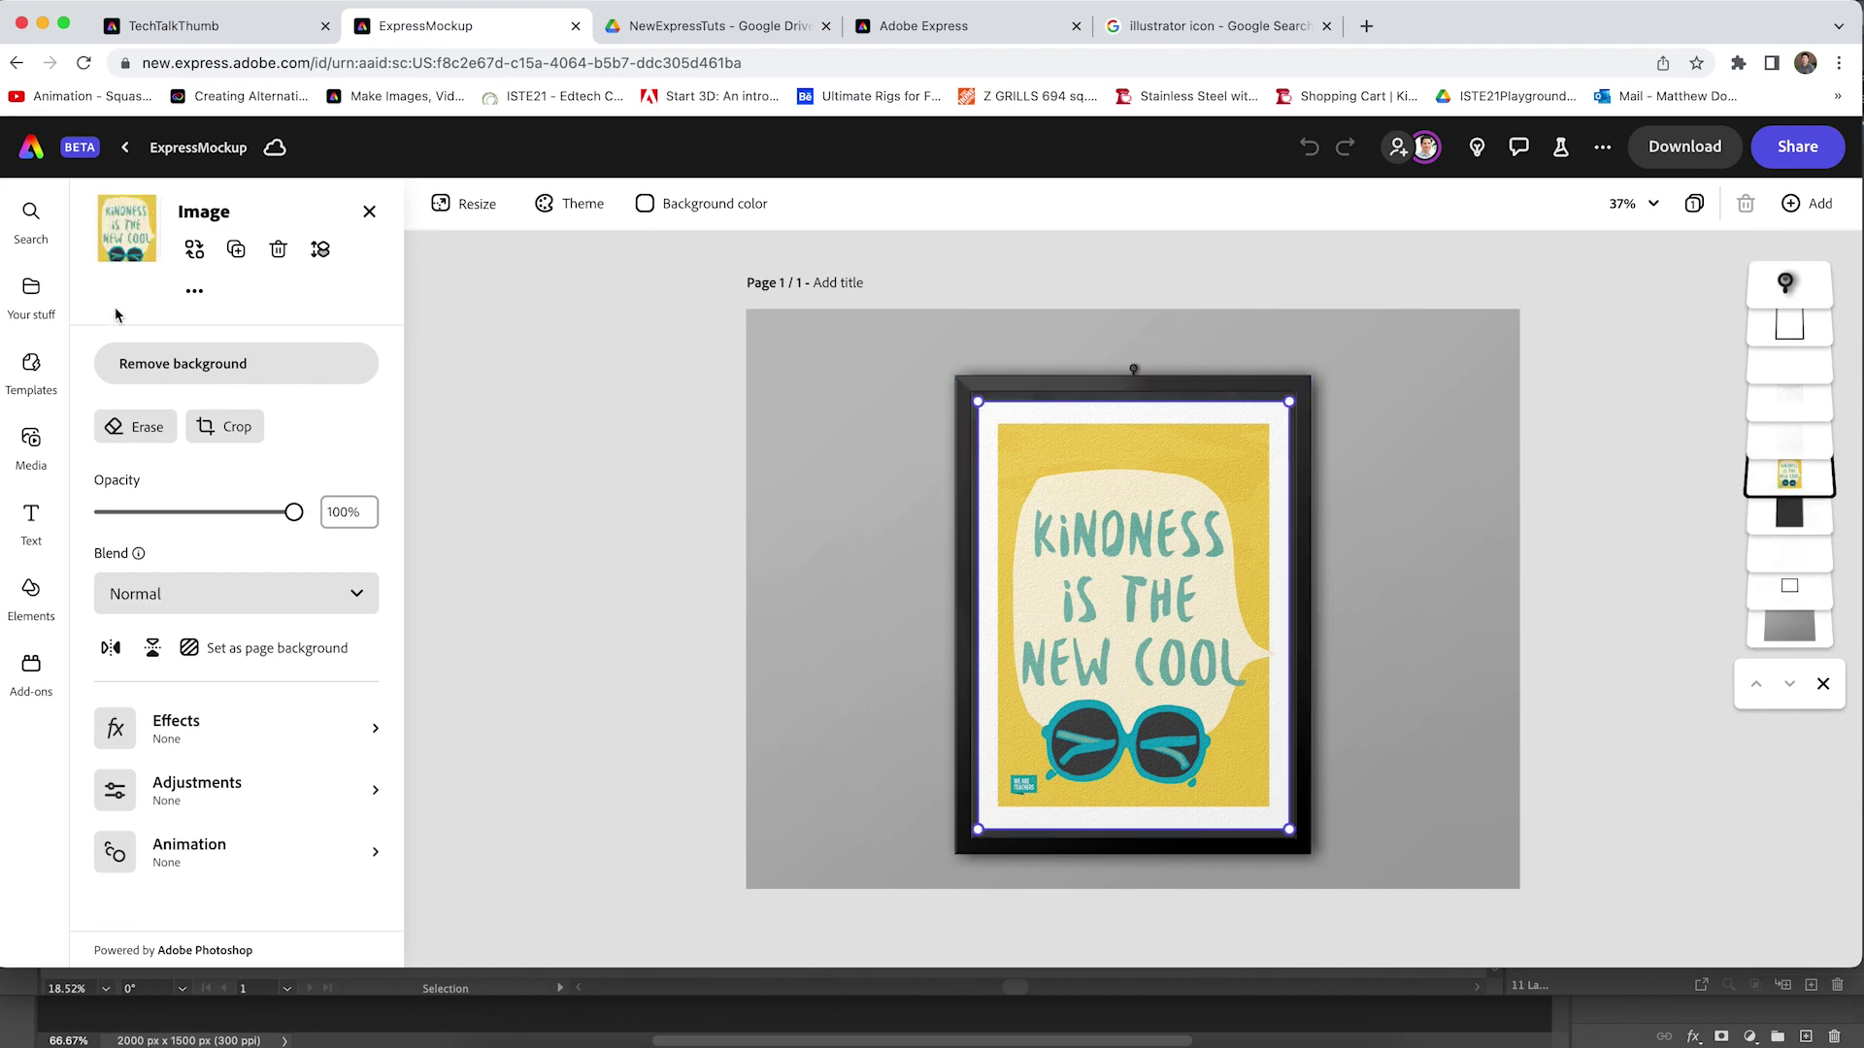
Search Photos for 'inspirational' and place the FAILURE IS NOT quote photo in the frame.
left_click(194, 250)
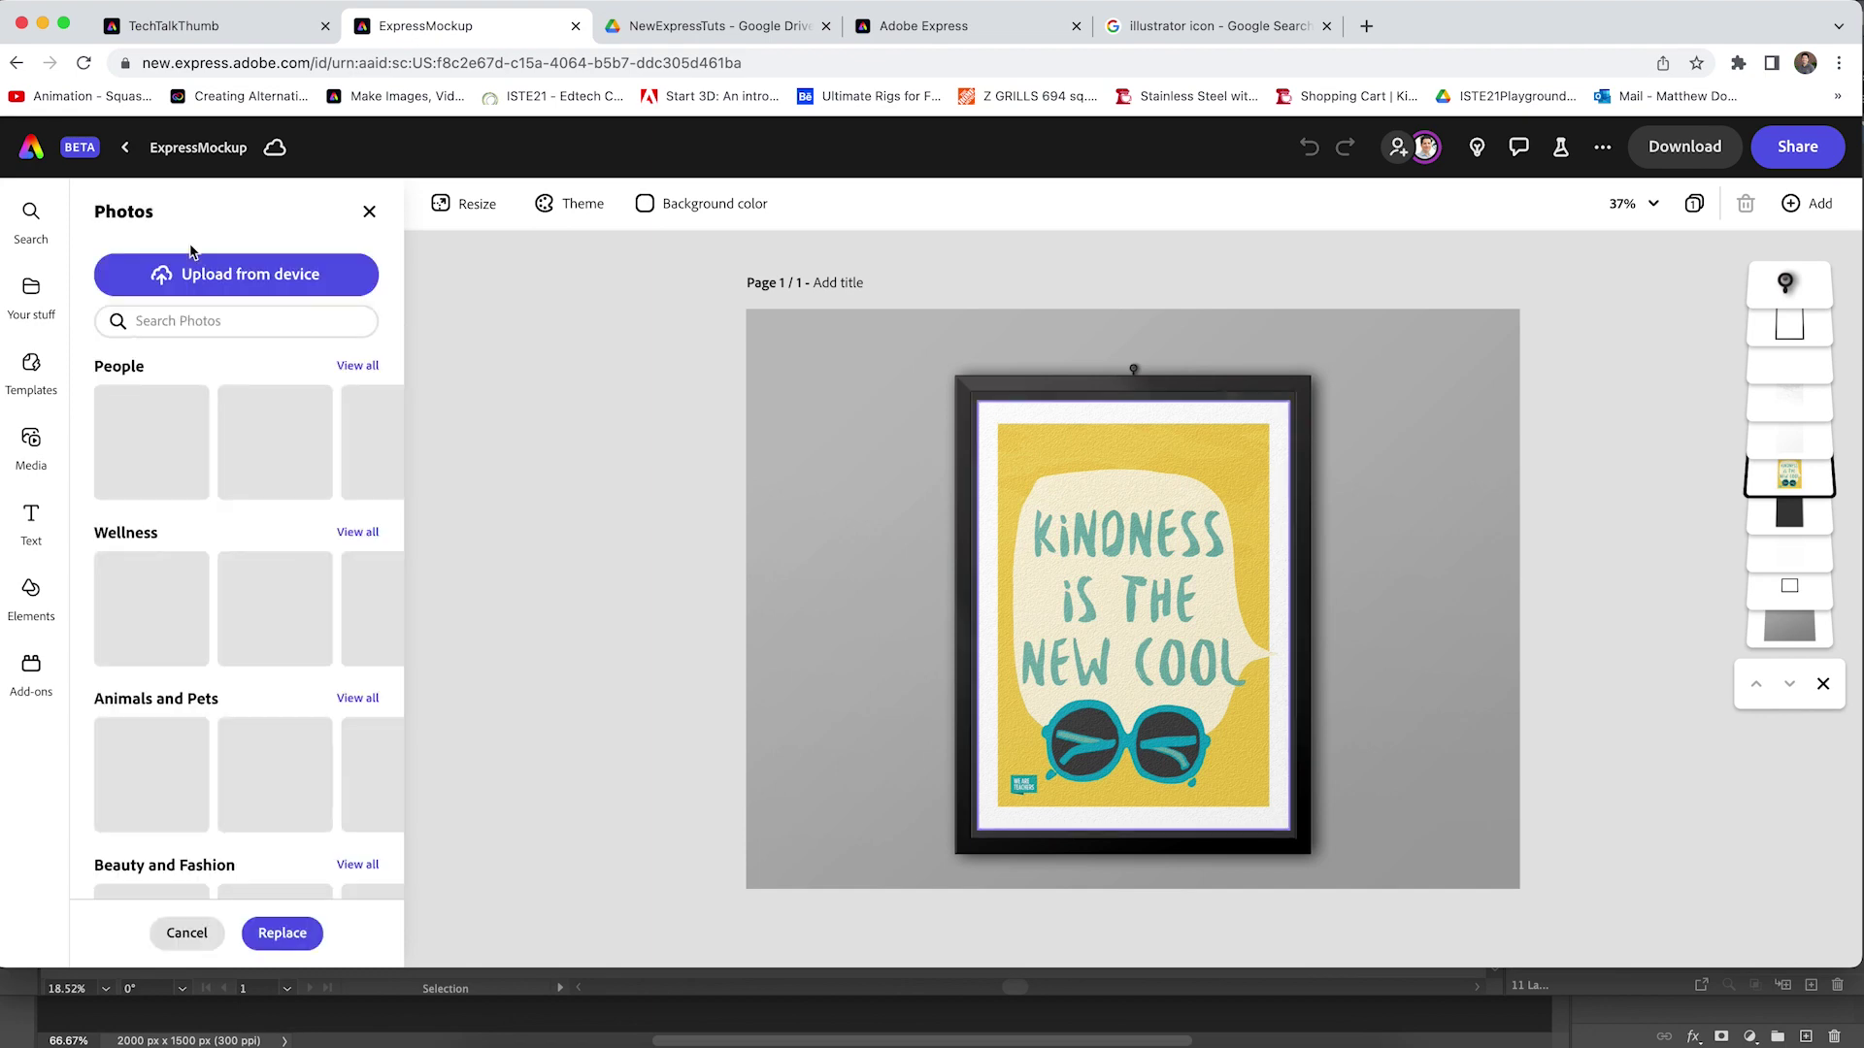
left_click(178, 316)
type("insp")
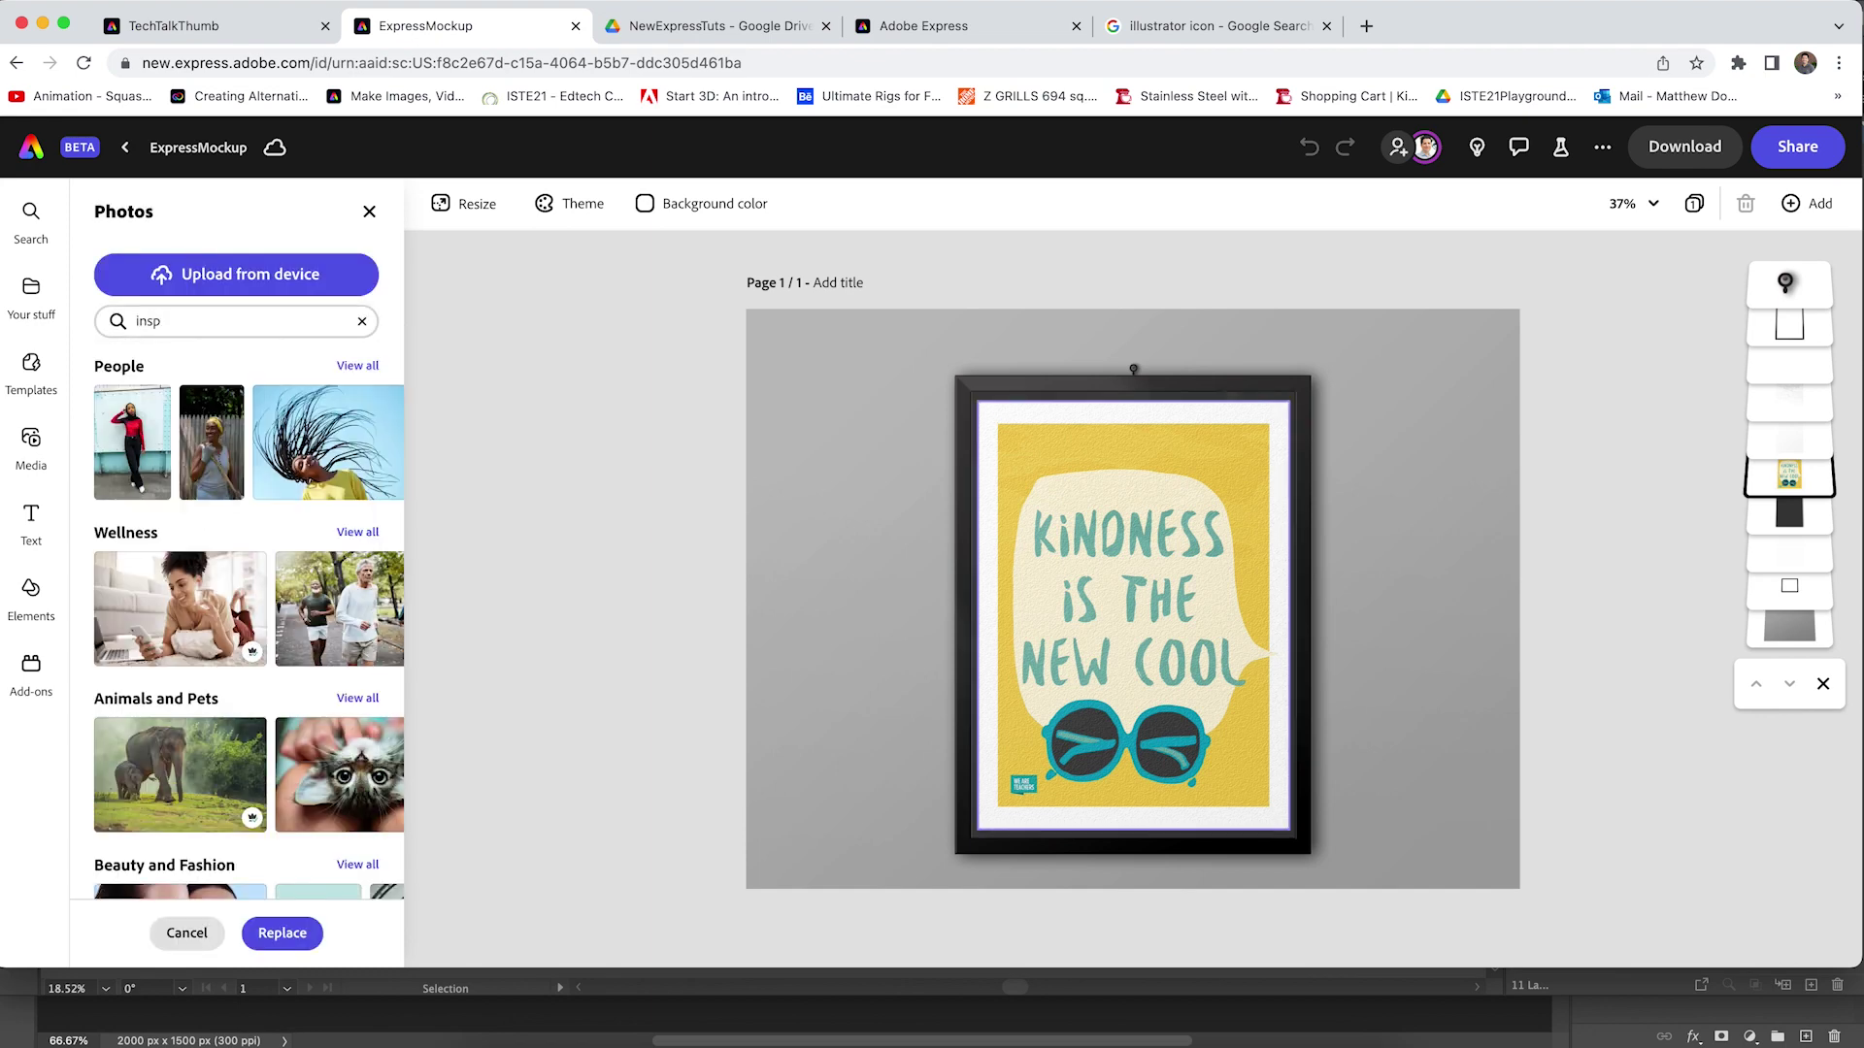
type("irational")
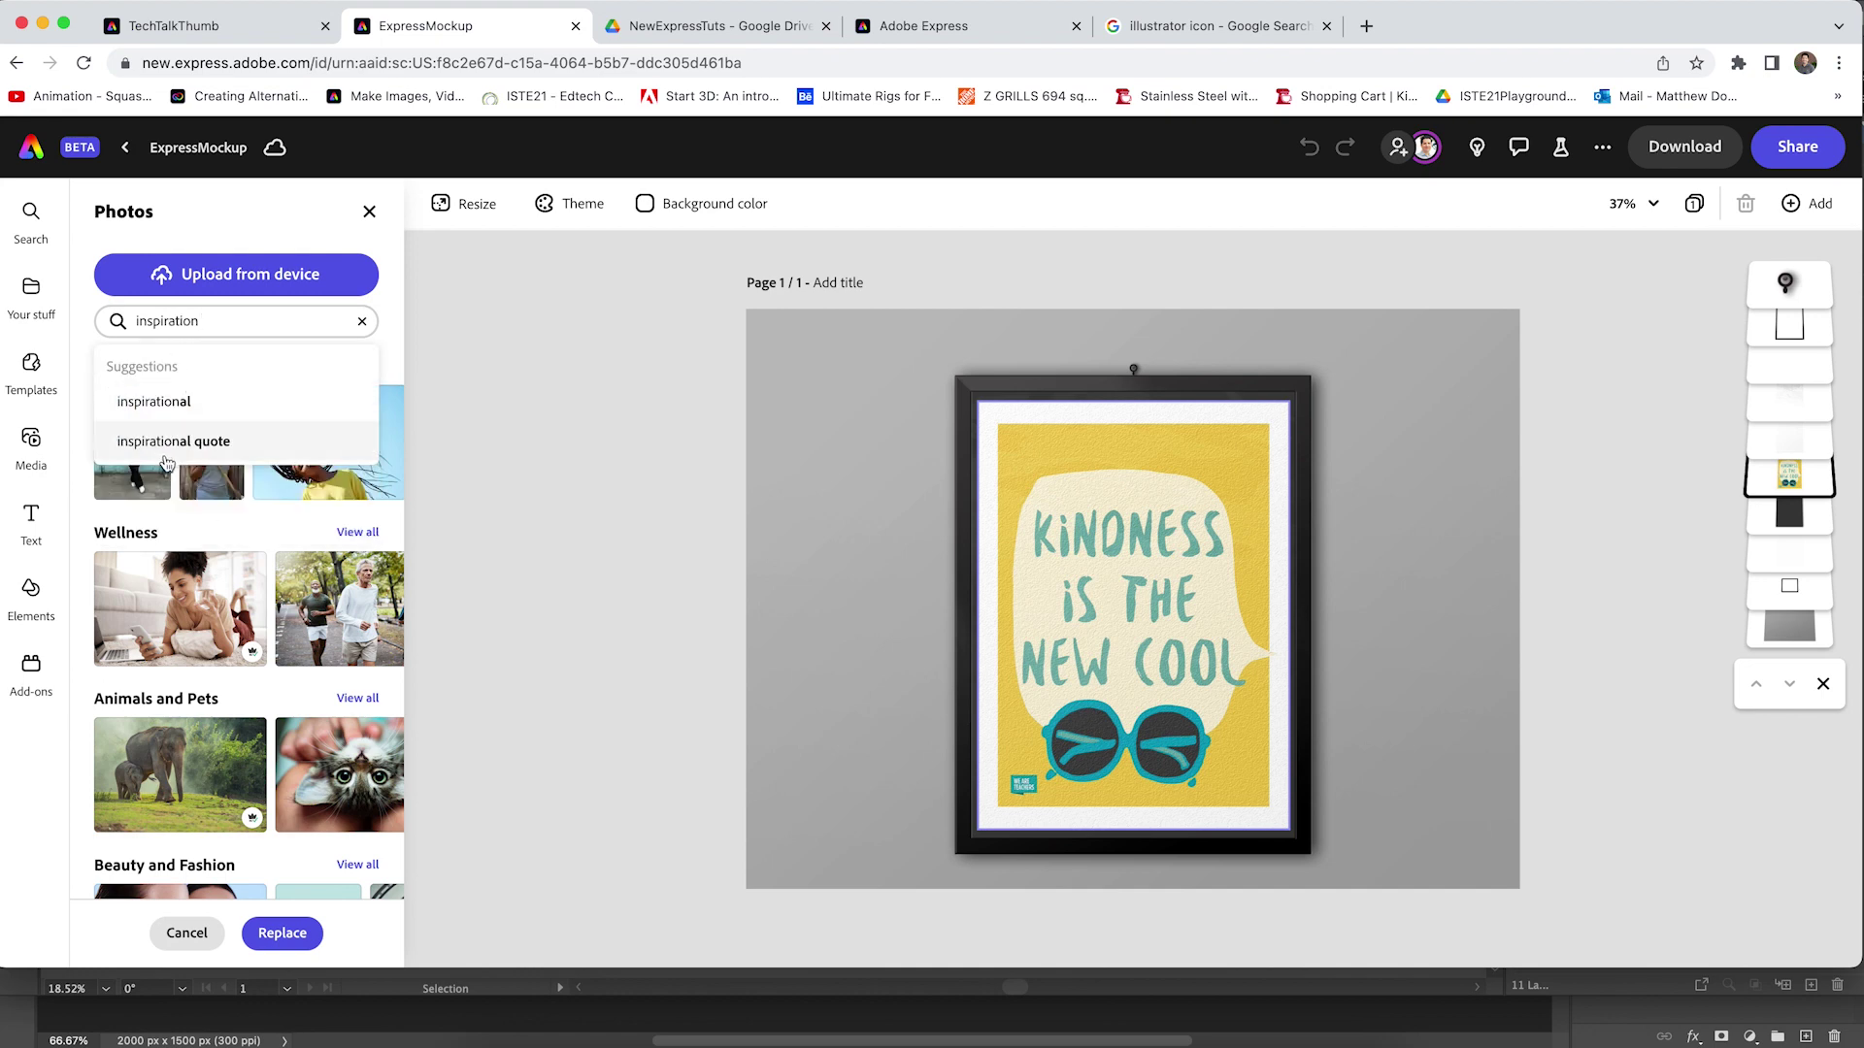
left_click(167, 454)
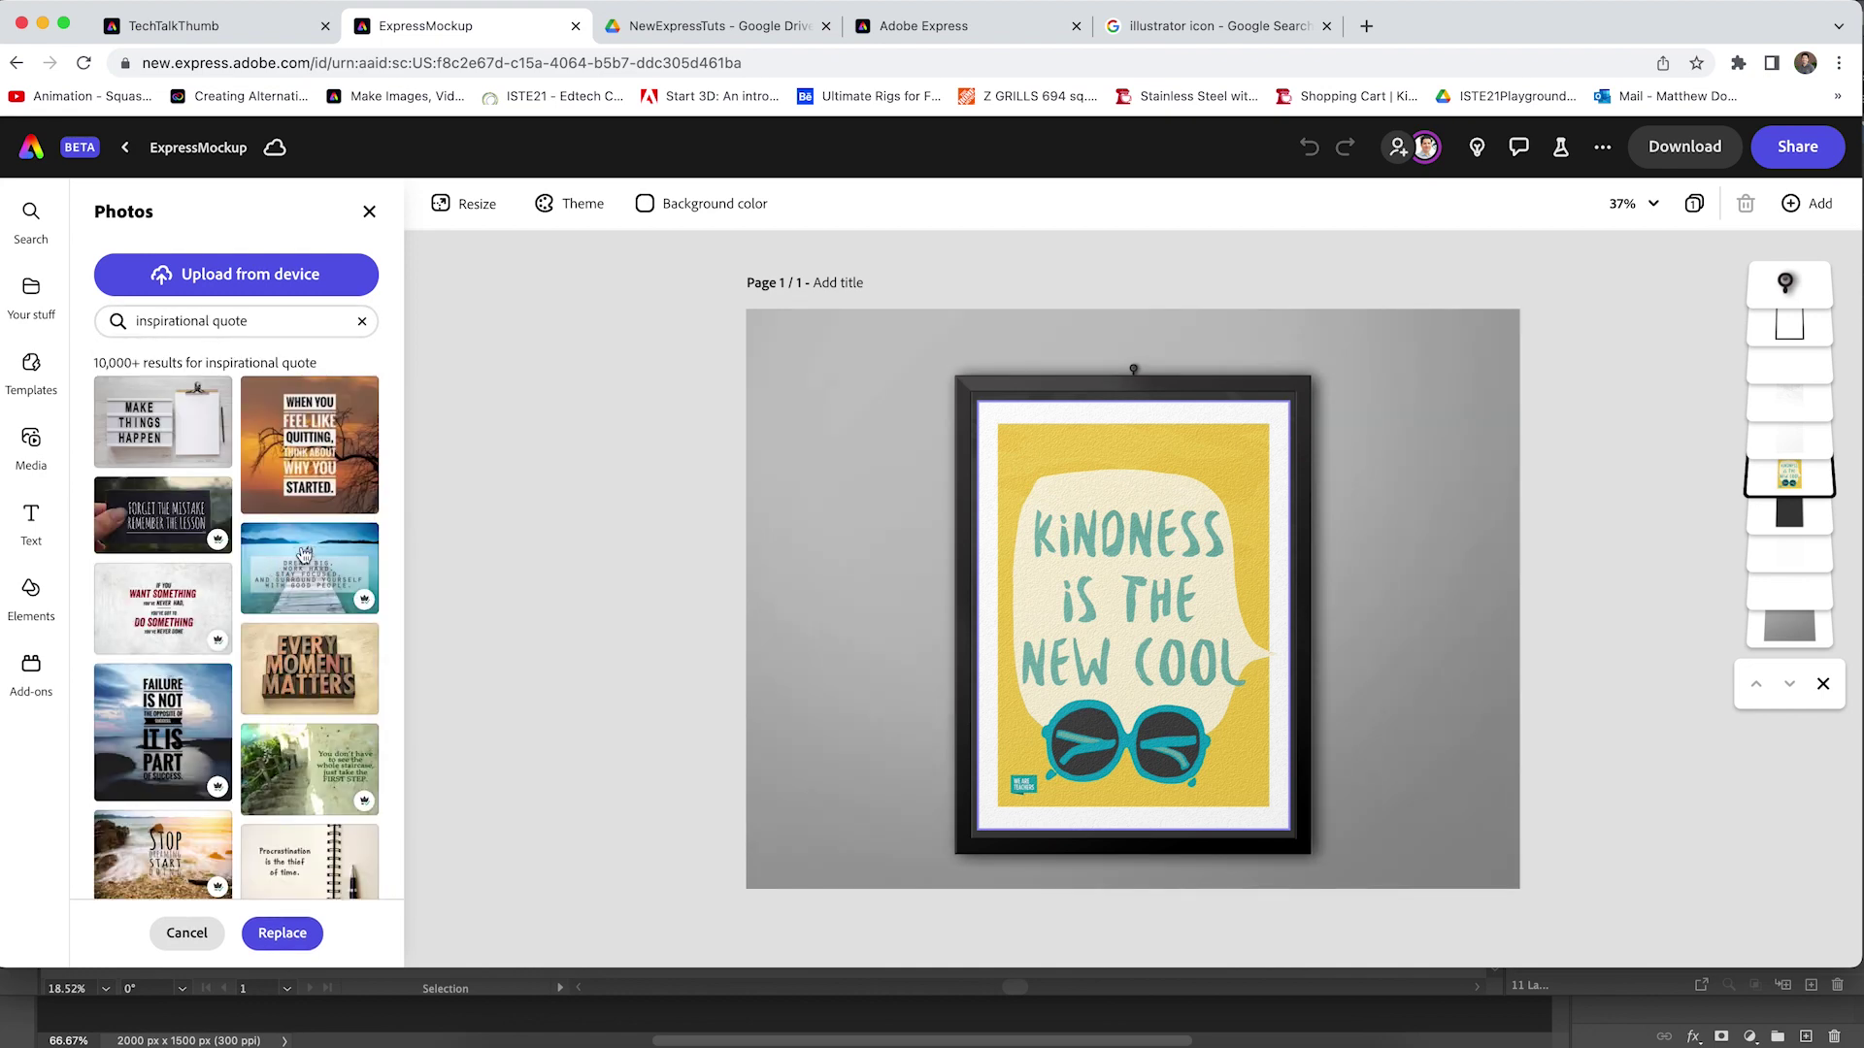
scroll(183, 497, "down", 3)
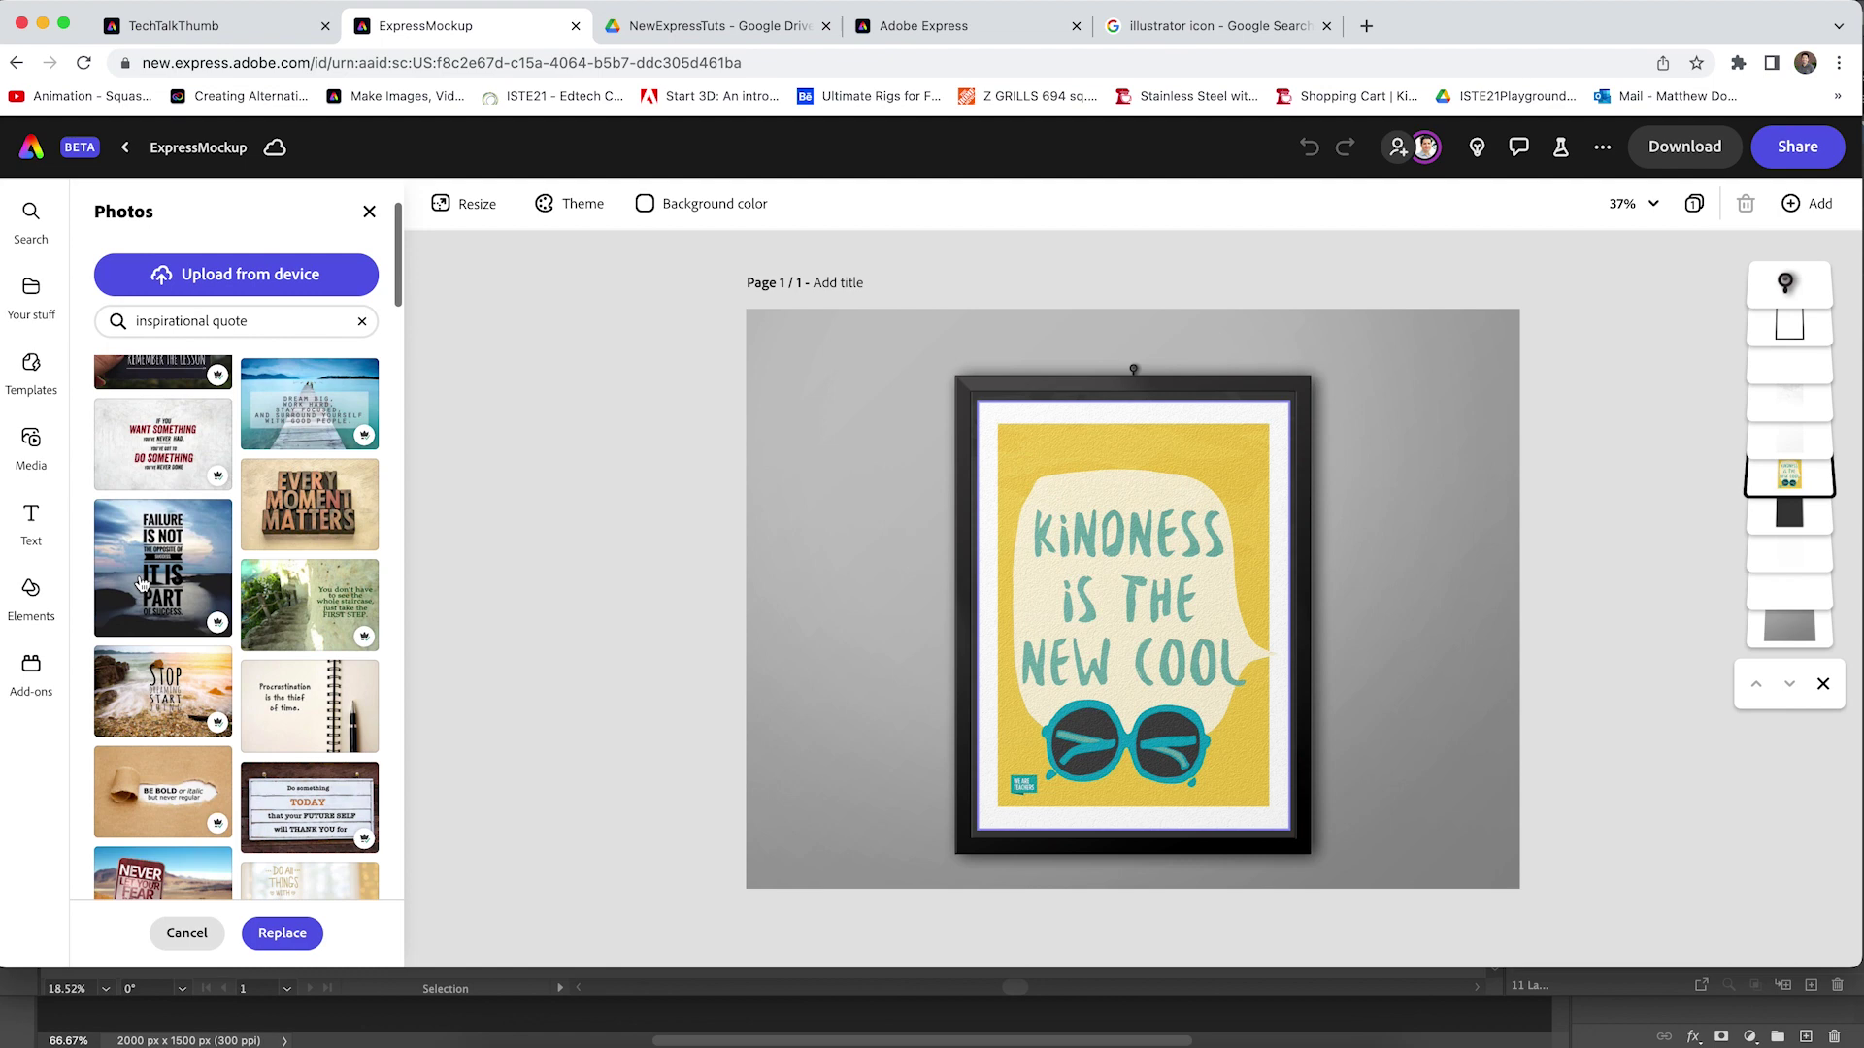
left_click(140, 590)
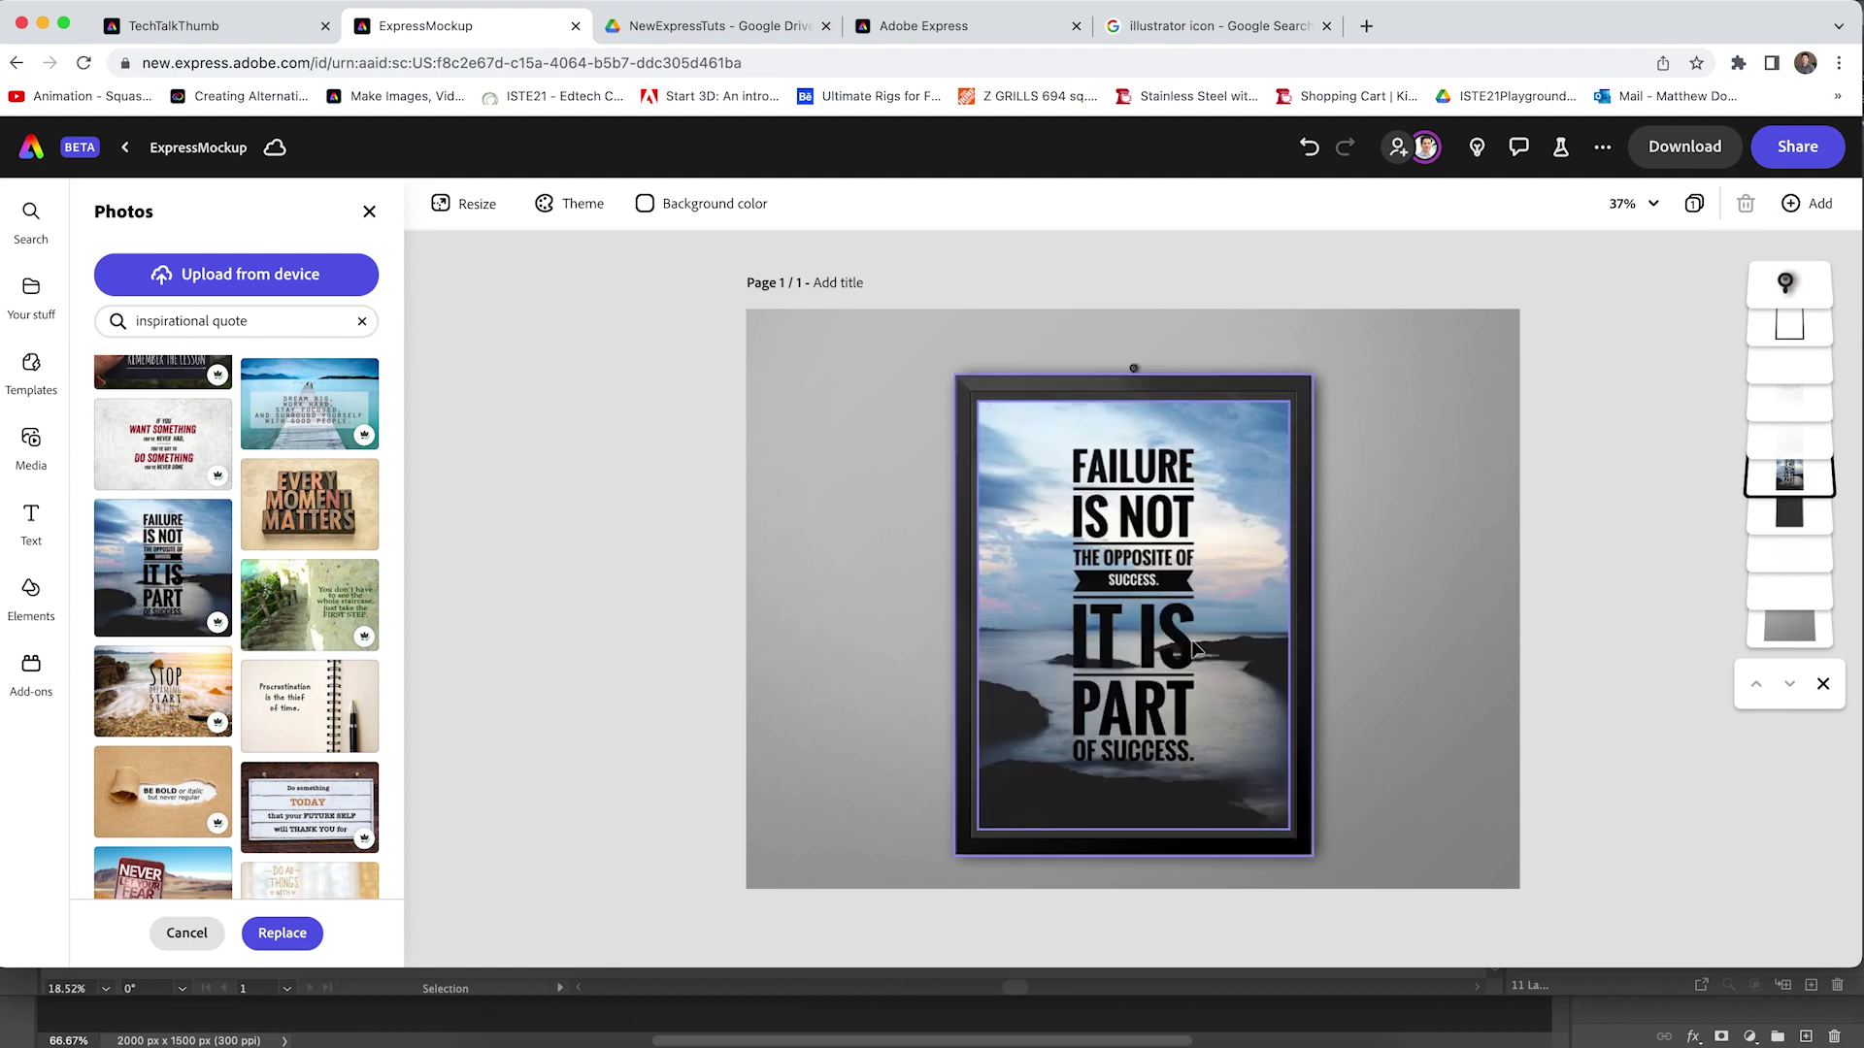
Reposition the translucent shading overlay, then select the frame layer and adjust its opacity.
left_click(1789, 587)
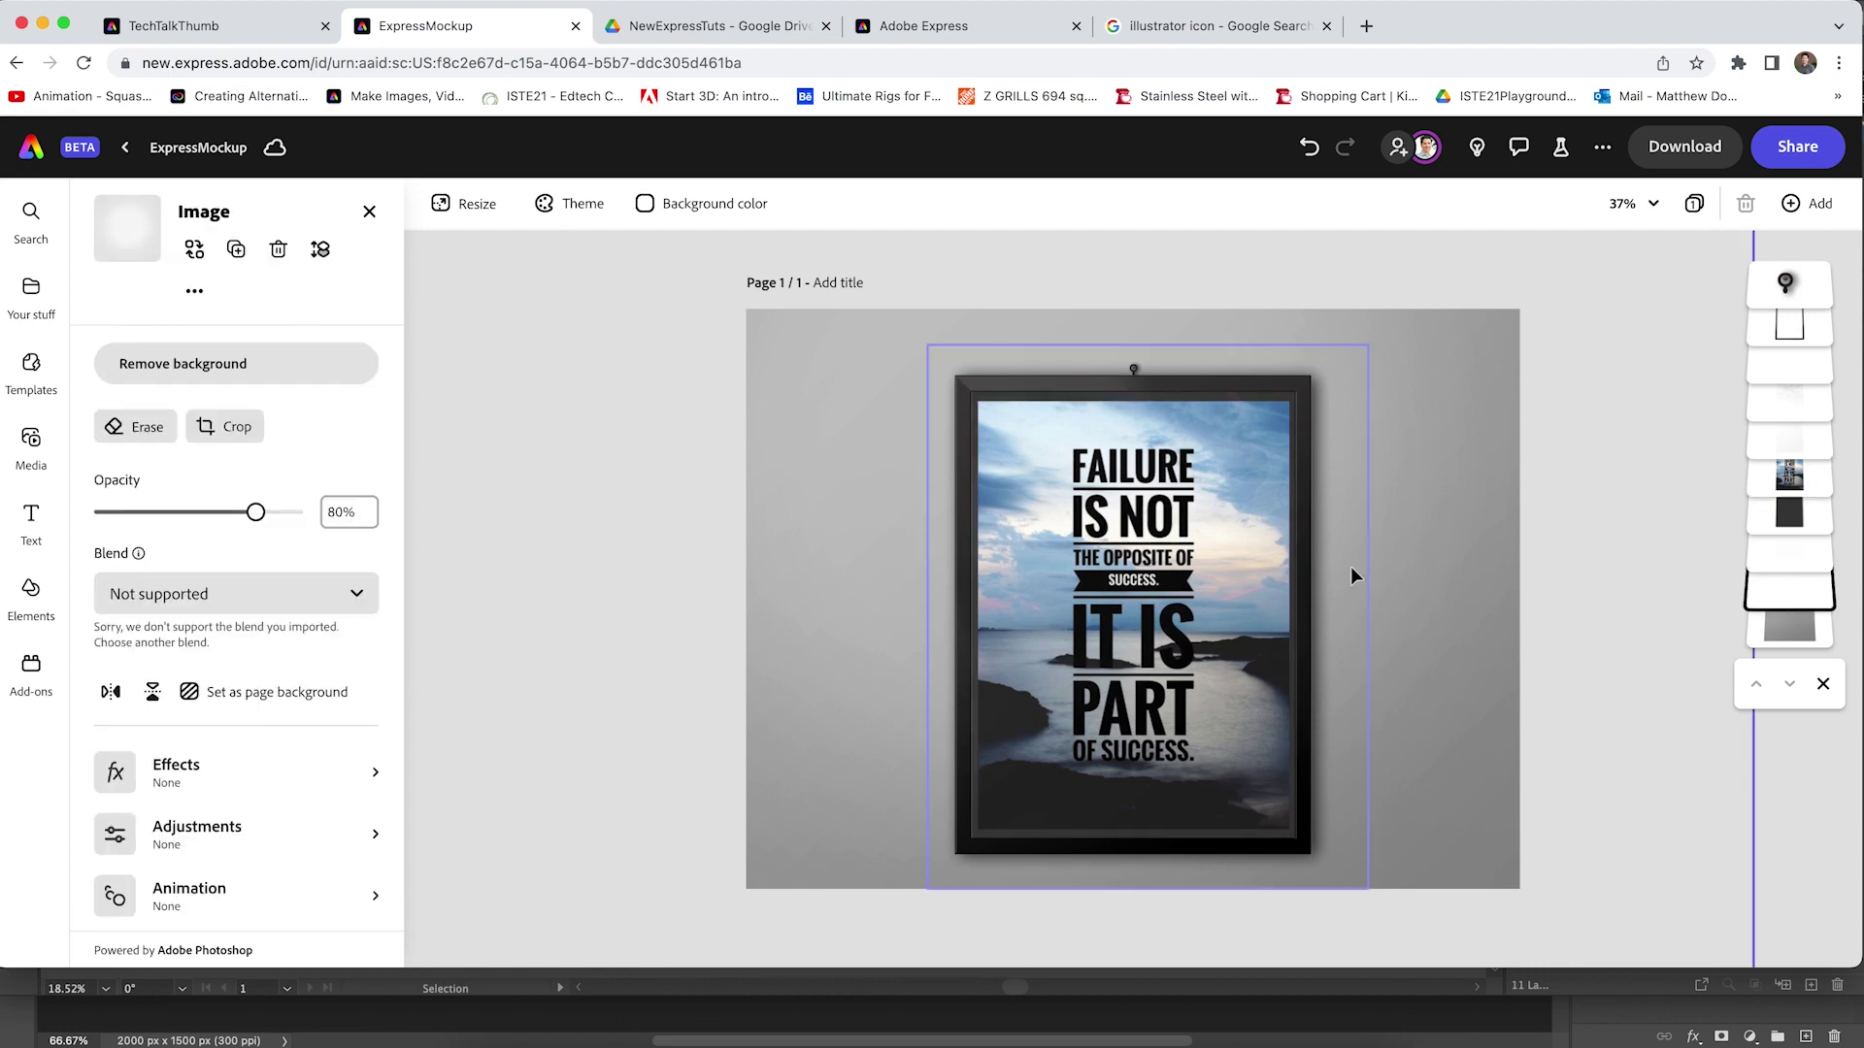
left_click(1410, 581)
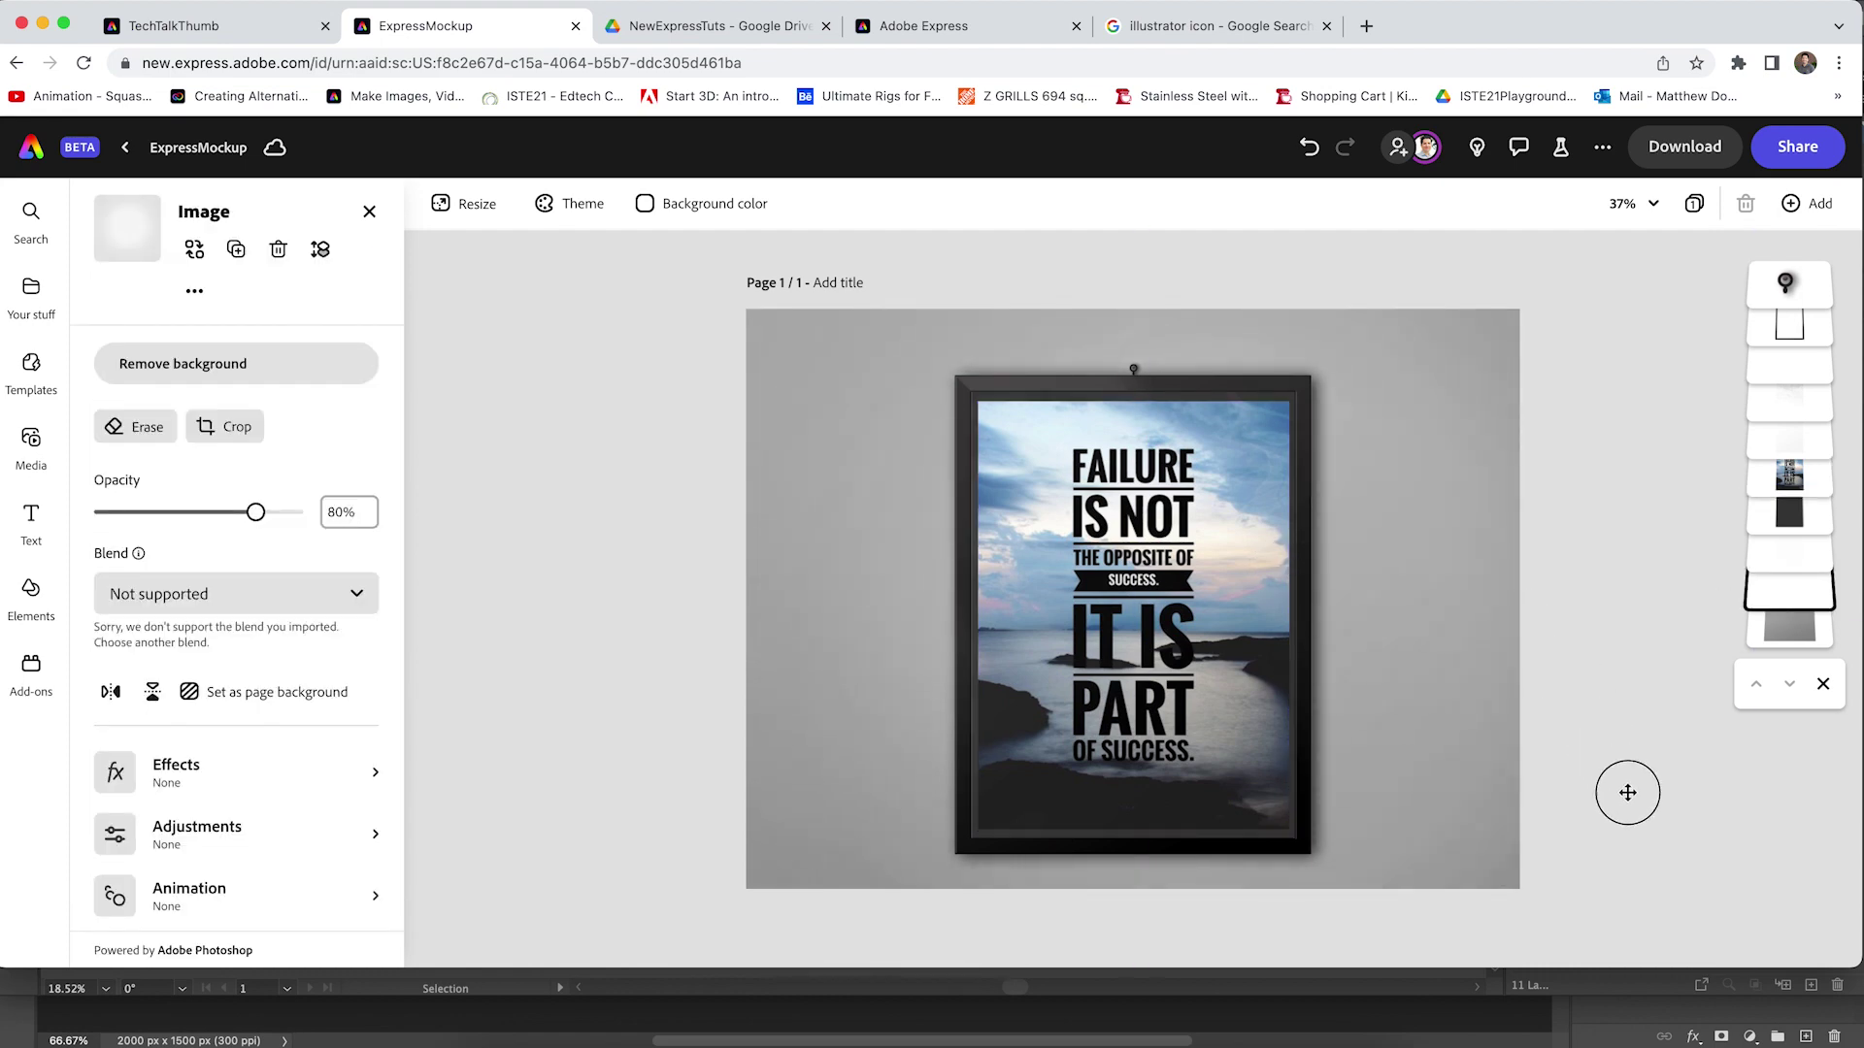
mouse_move(1514, 849)
left_mouse_down()
mouse_move(1000, 621)
mouse_move(987, 508)
mouse_move(1330, 702)
left_mouse_up()
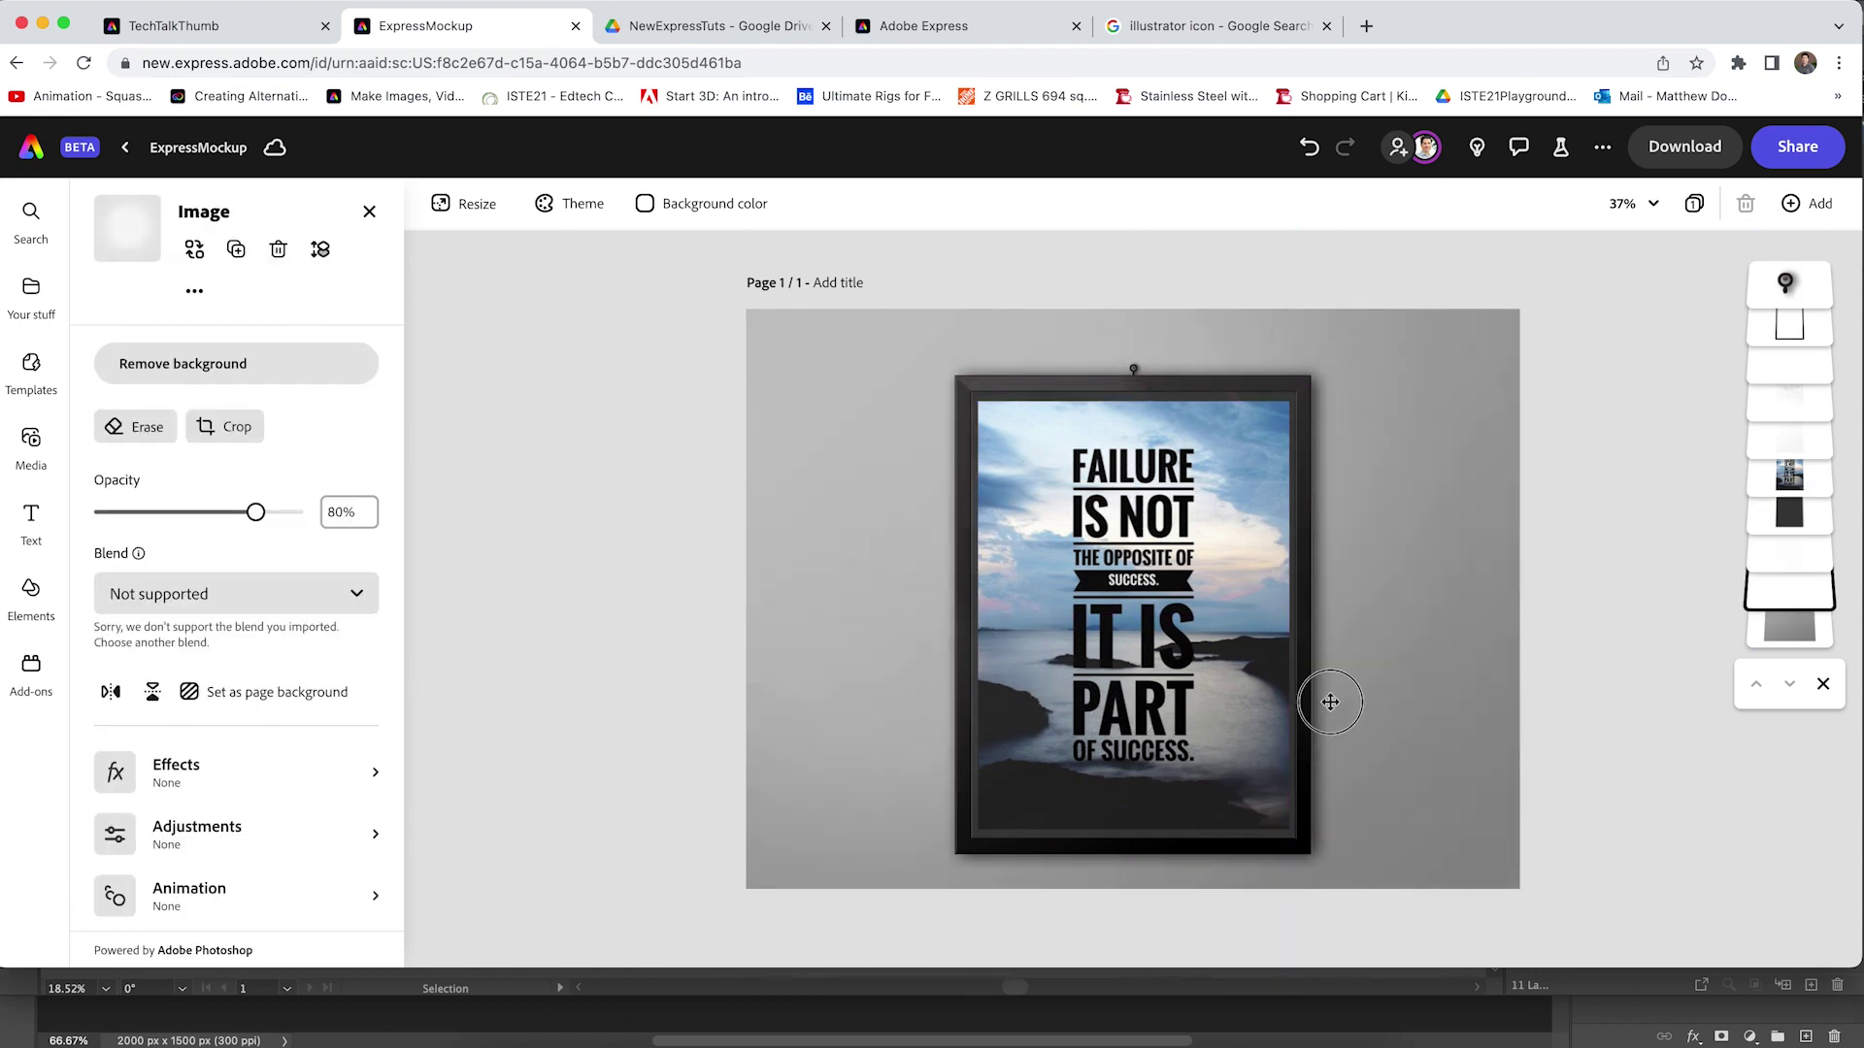
left_click(1789, 325)
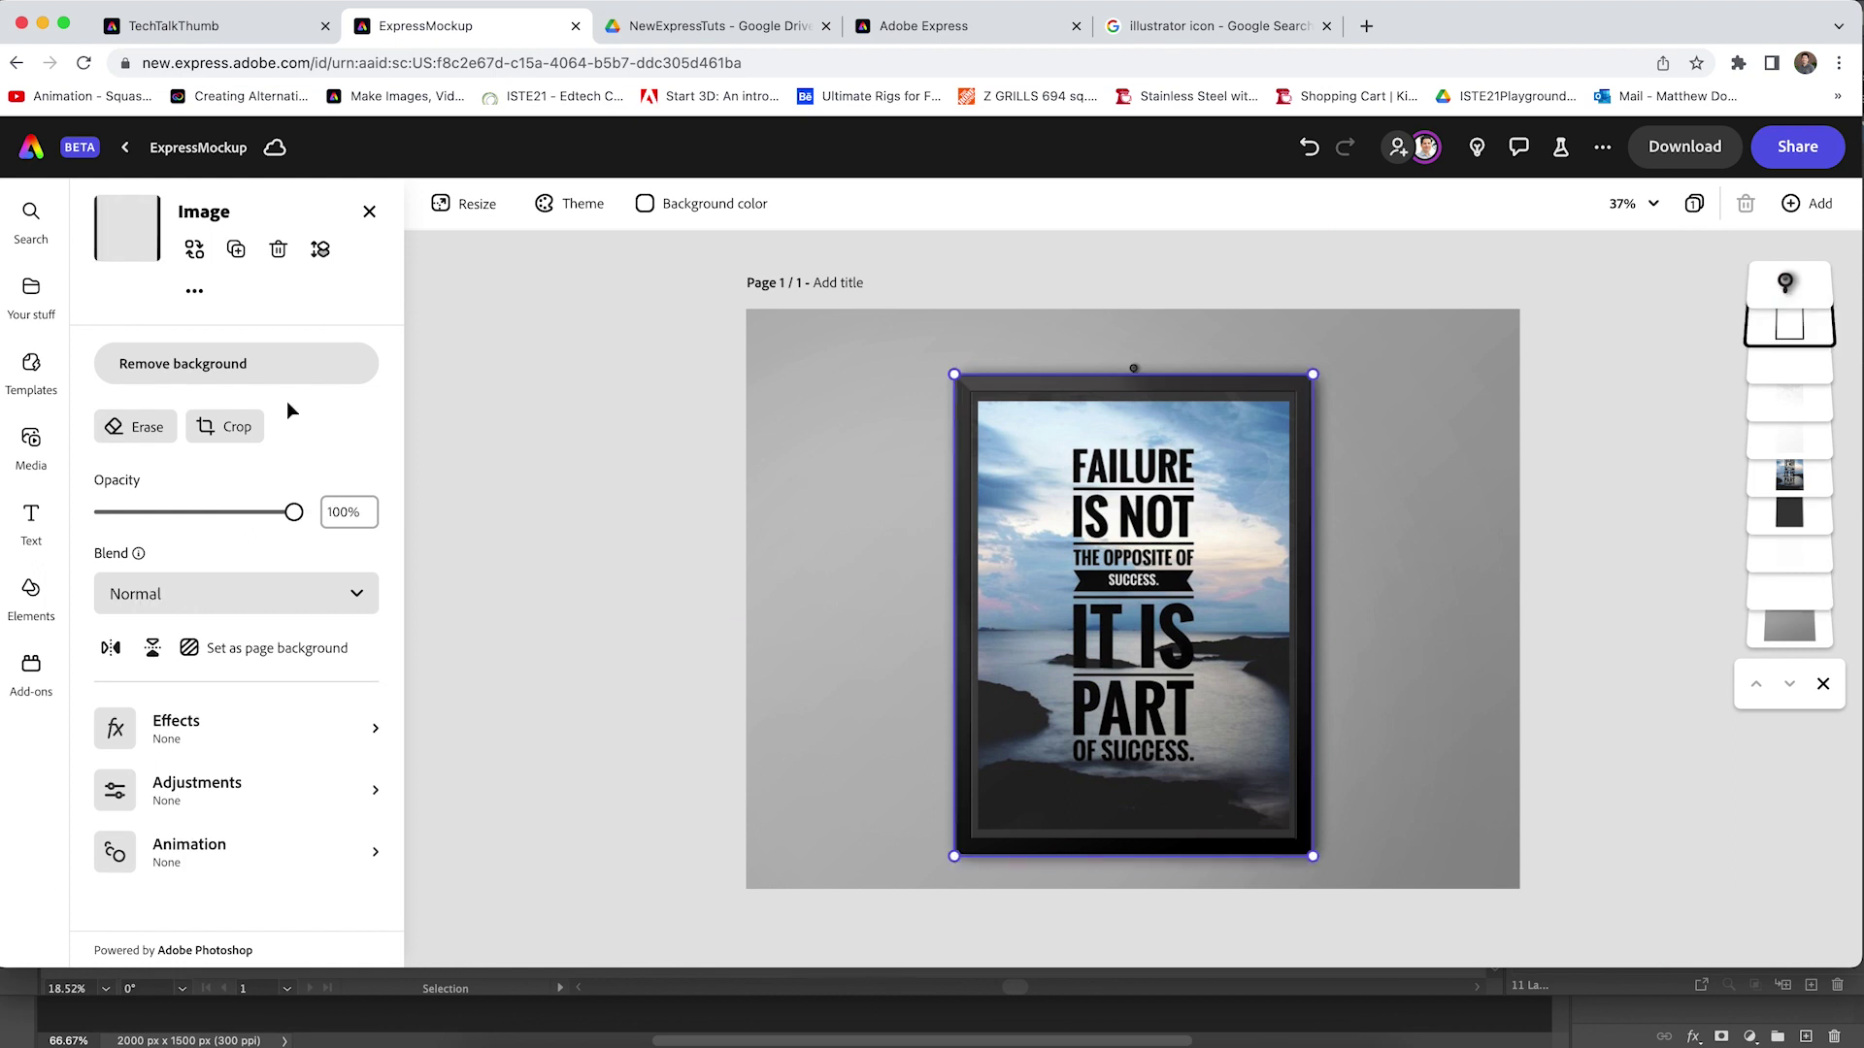
left_click_drag(293, 512, 478, 524)
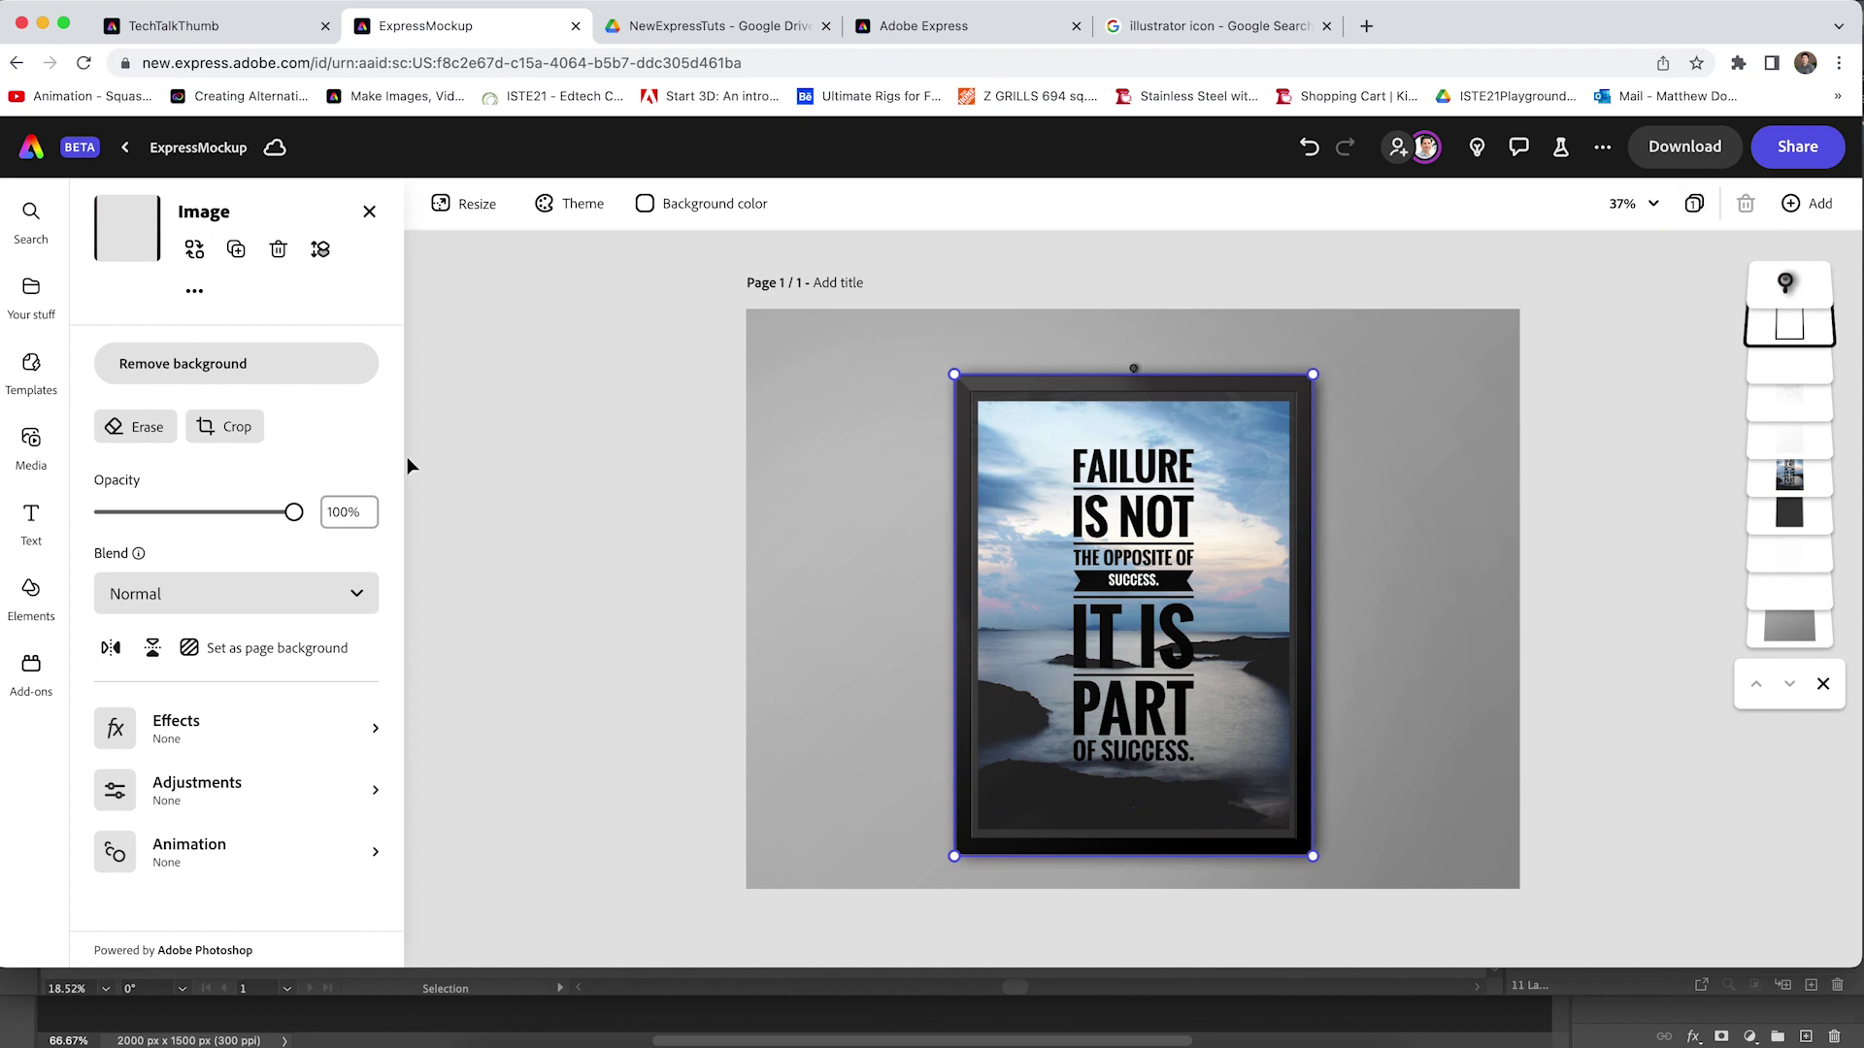
Return to the home page and upload ExpressGraphic.ai from the Desktop.
left_click(32, 151)
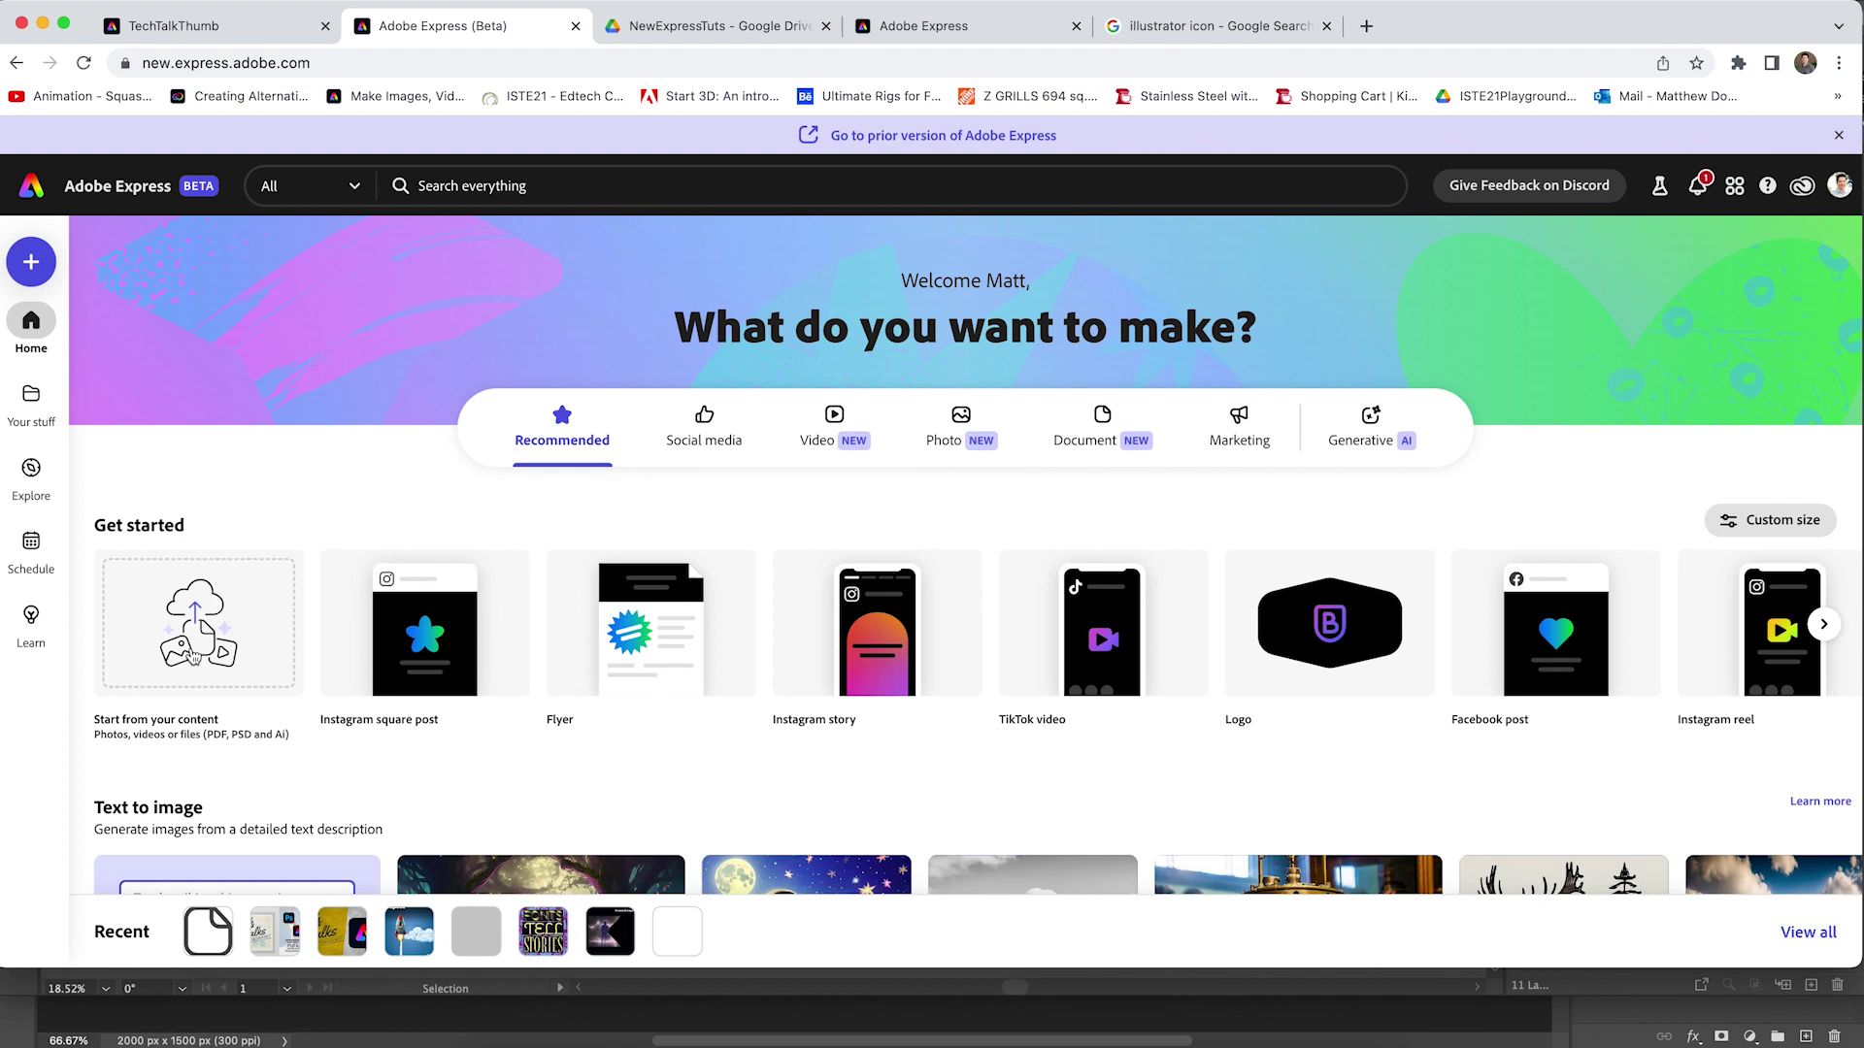
left_click(193, 655)
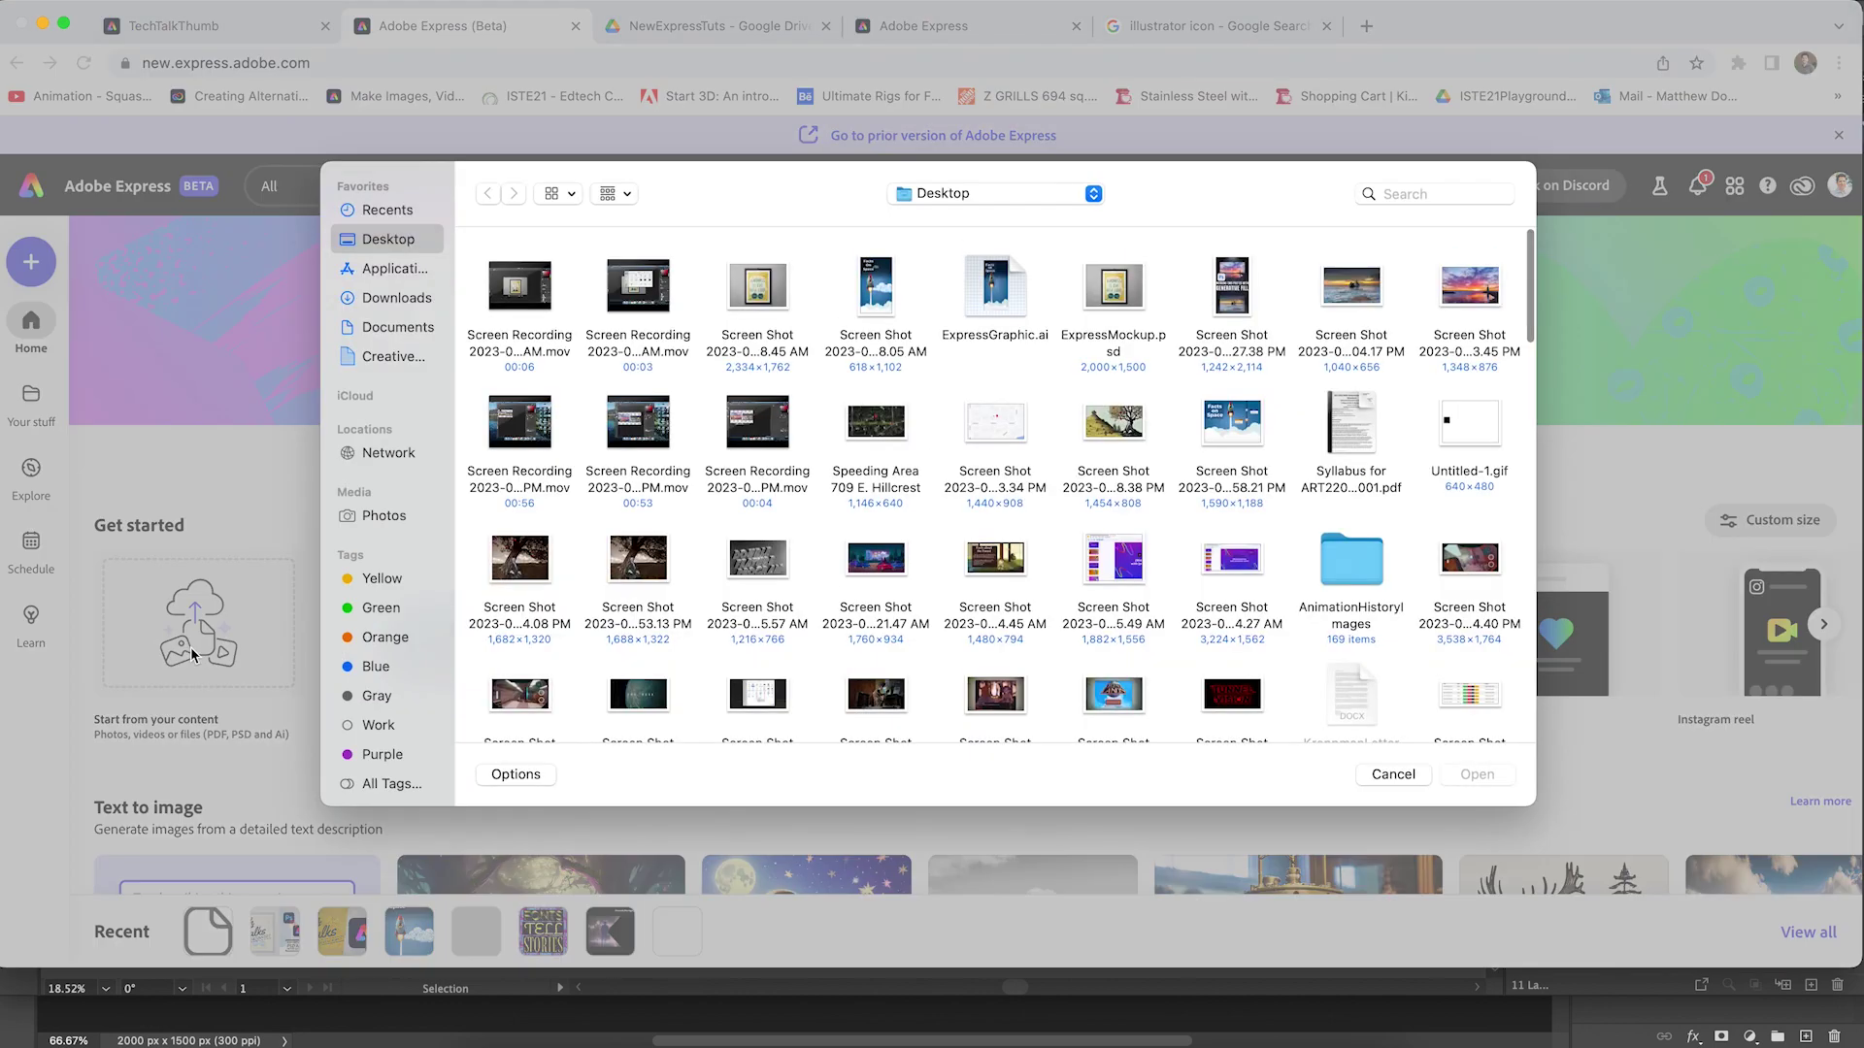
left_click(1003, 287)
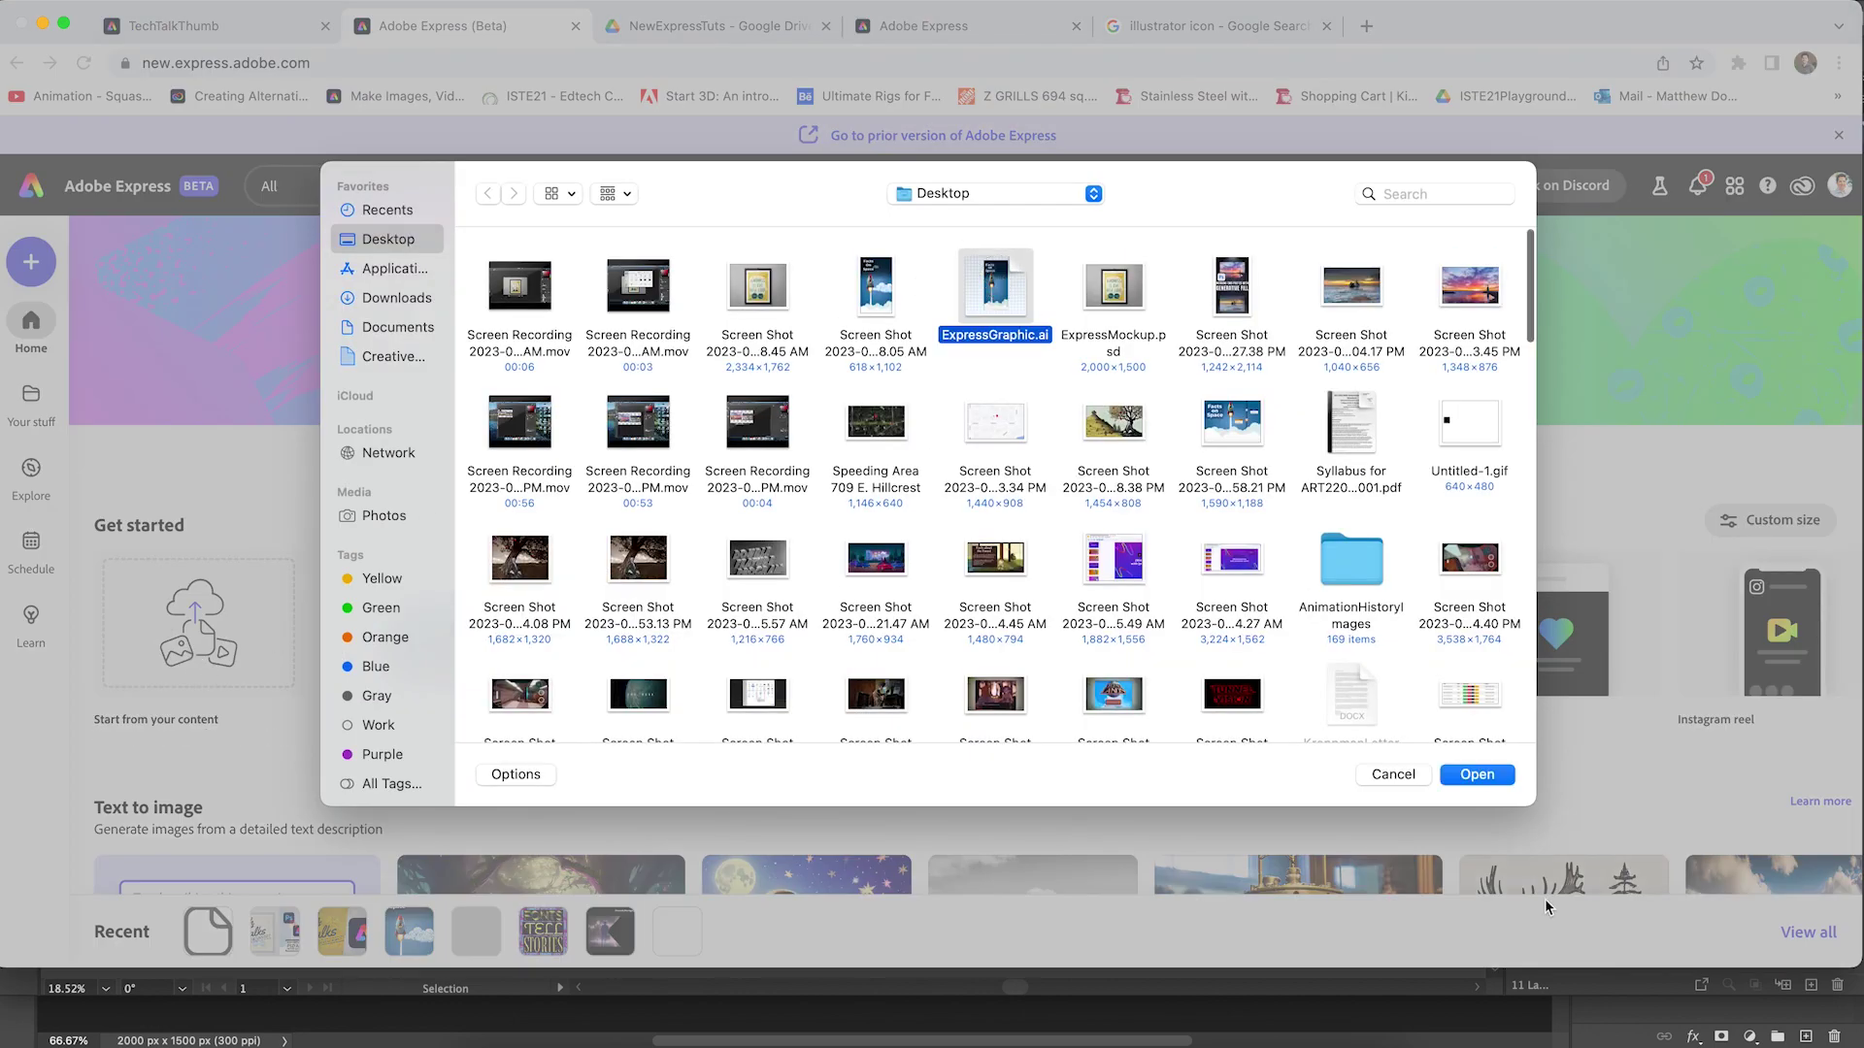
left_click(1476, 775)
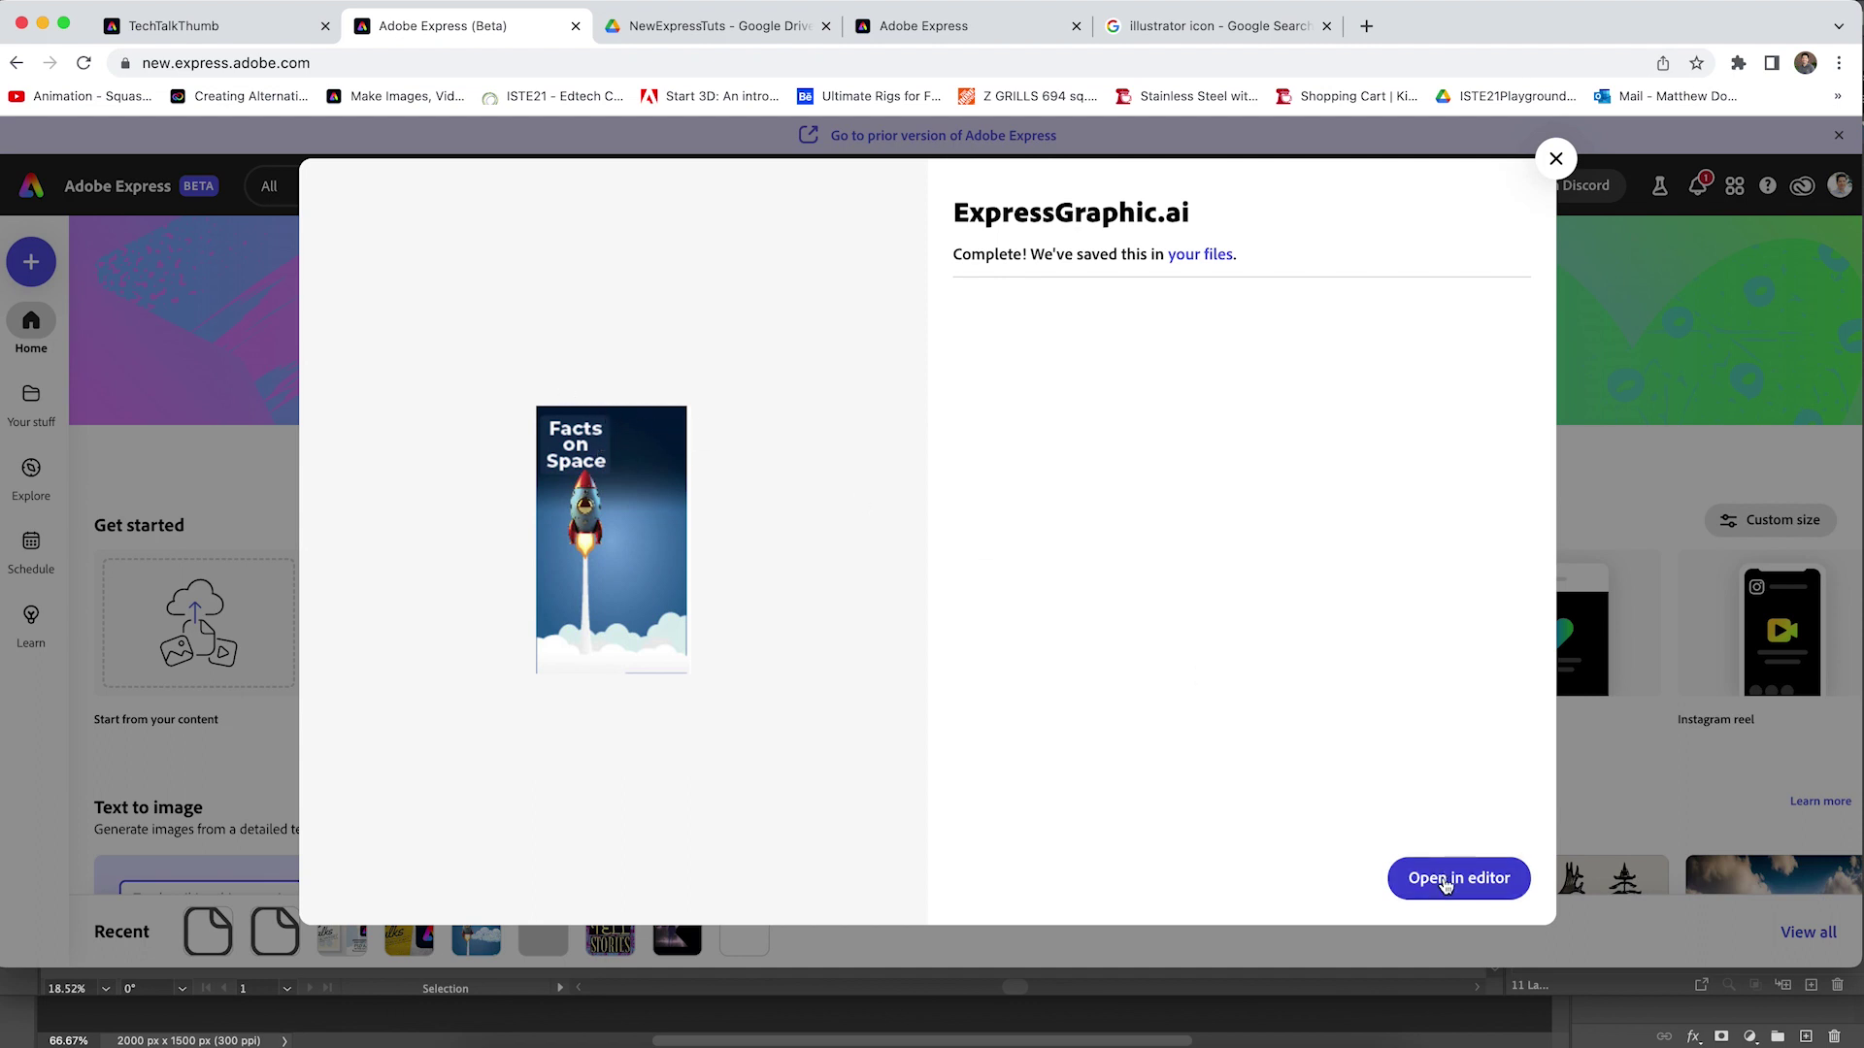
Open the uploaded ExpressGraphic rocket poster in the editor.
left_click(1448, 877)
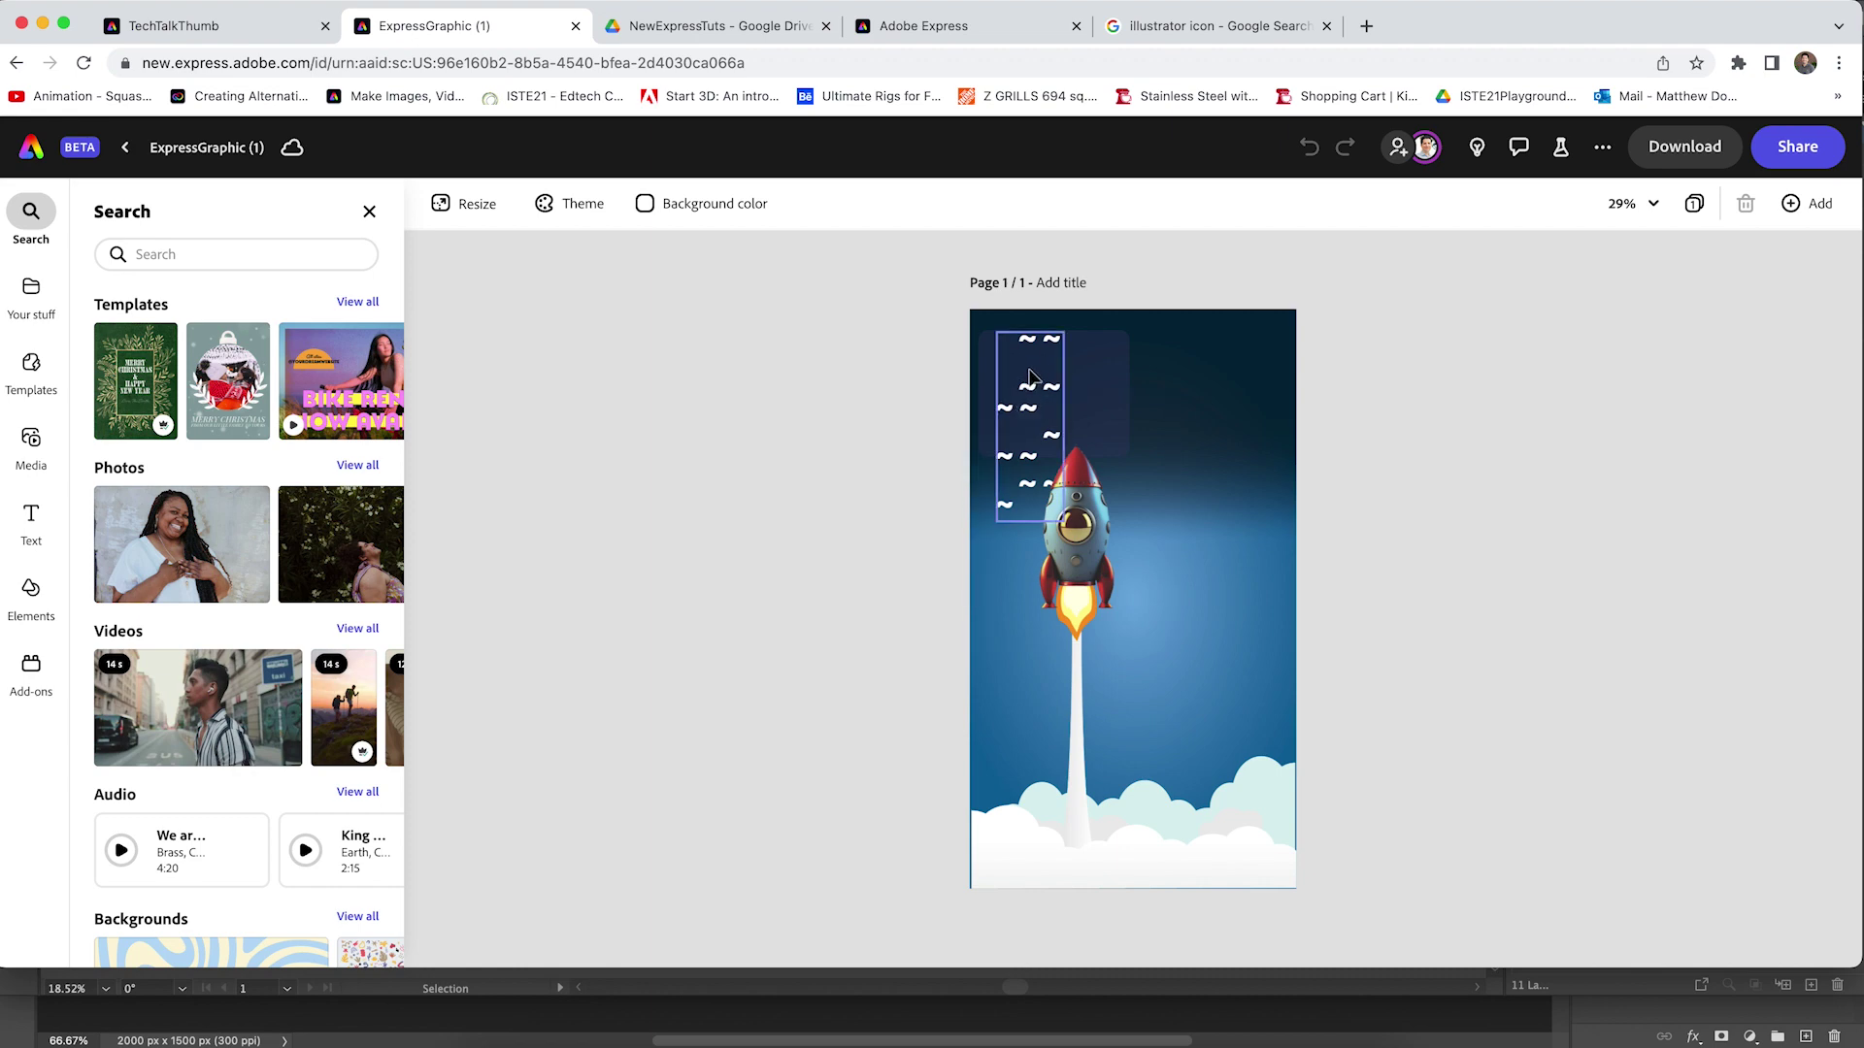
Select the tilde text box and delete its characters.
left_click(1031, 381)
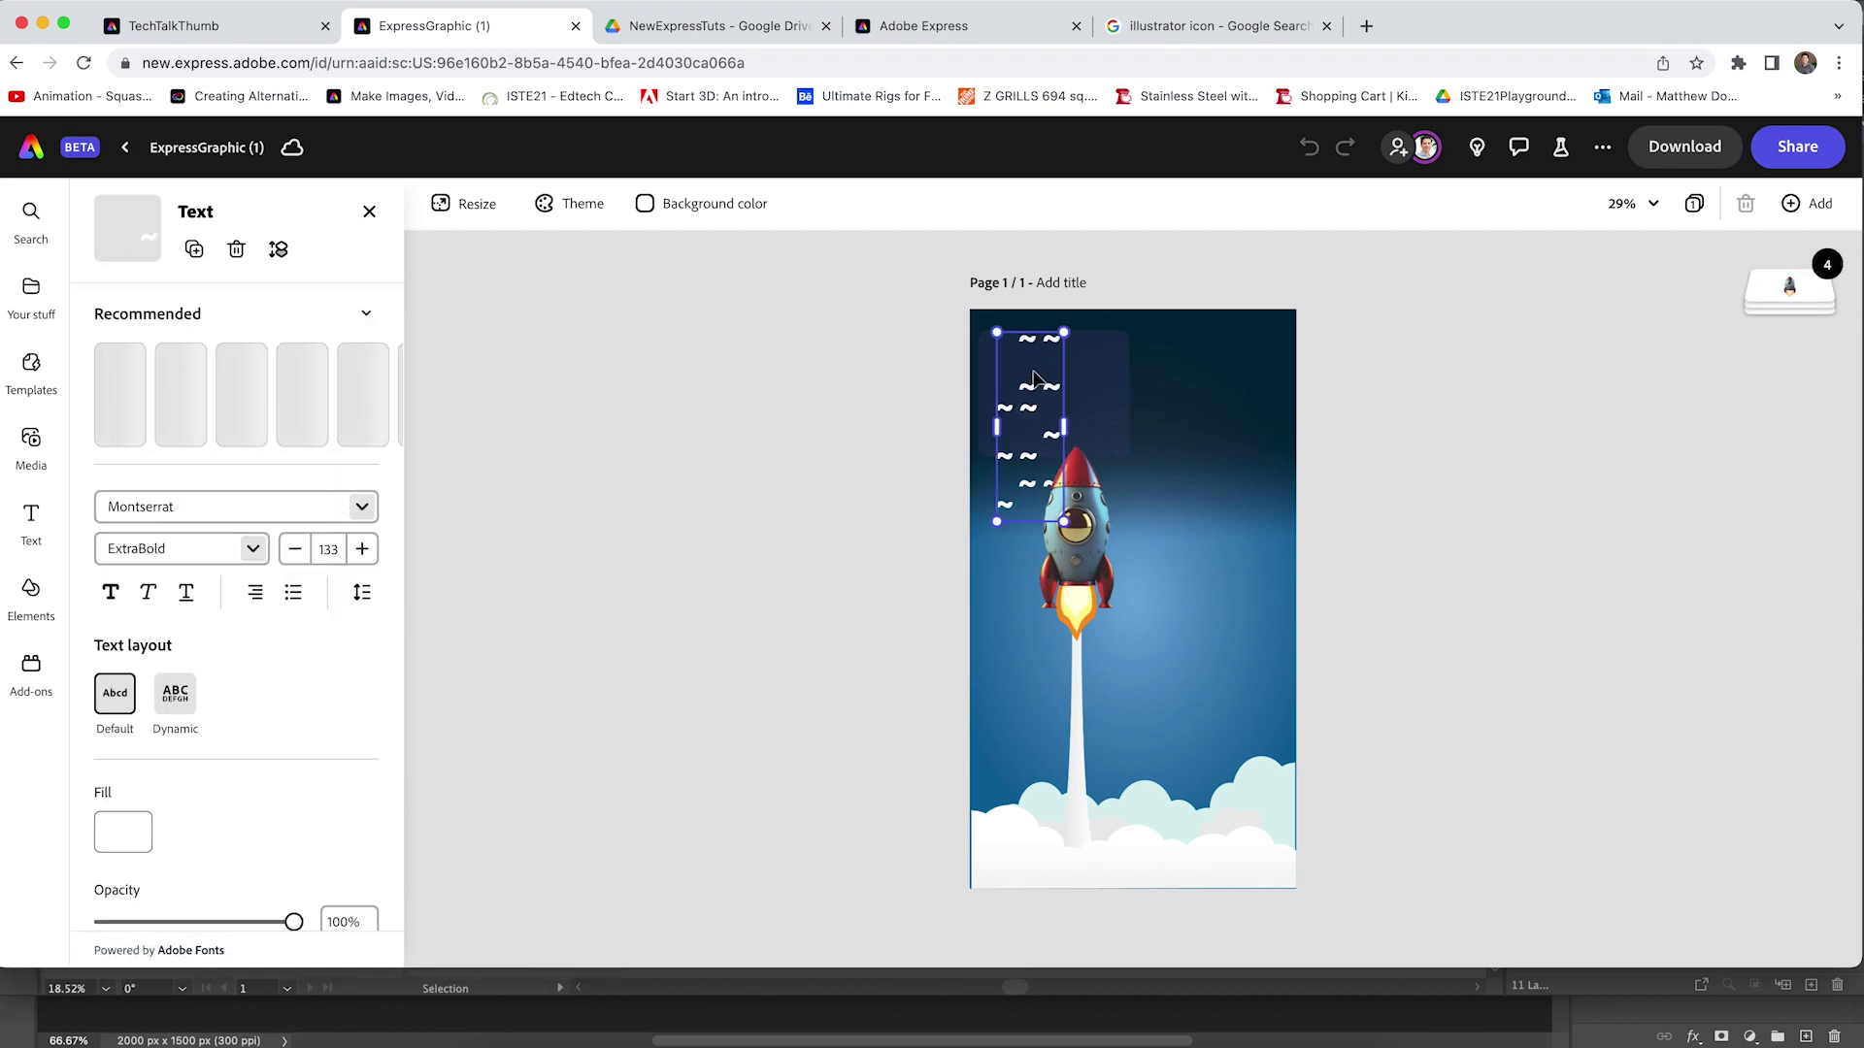
key("super+a")
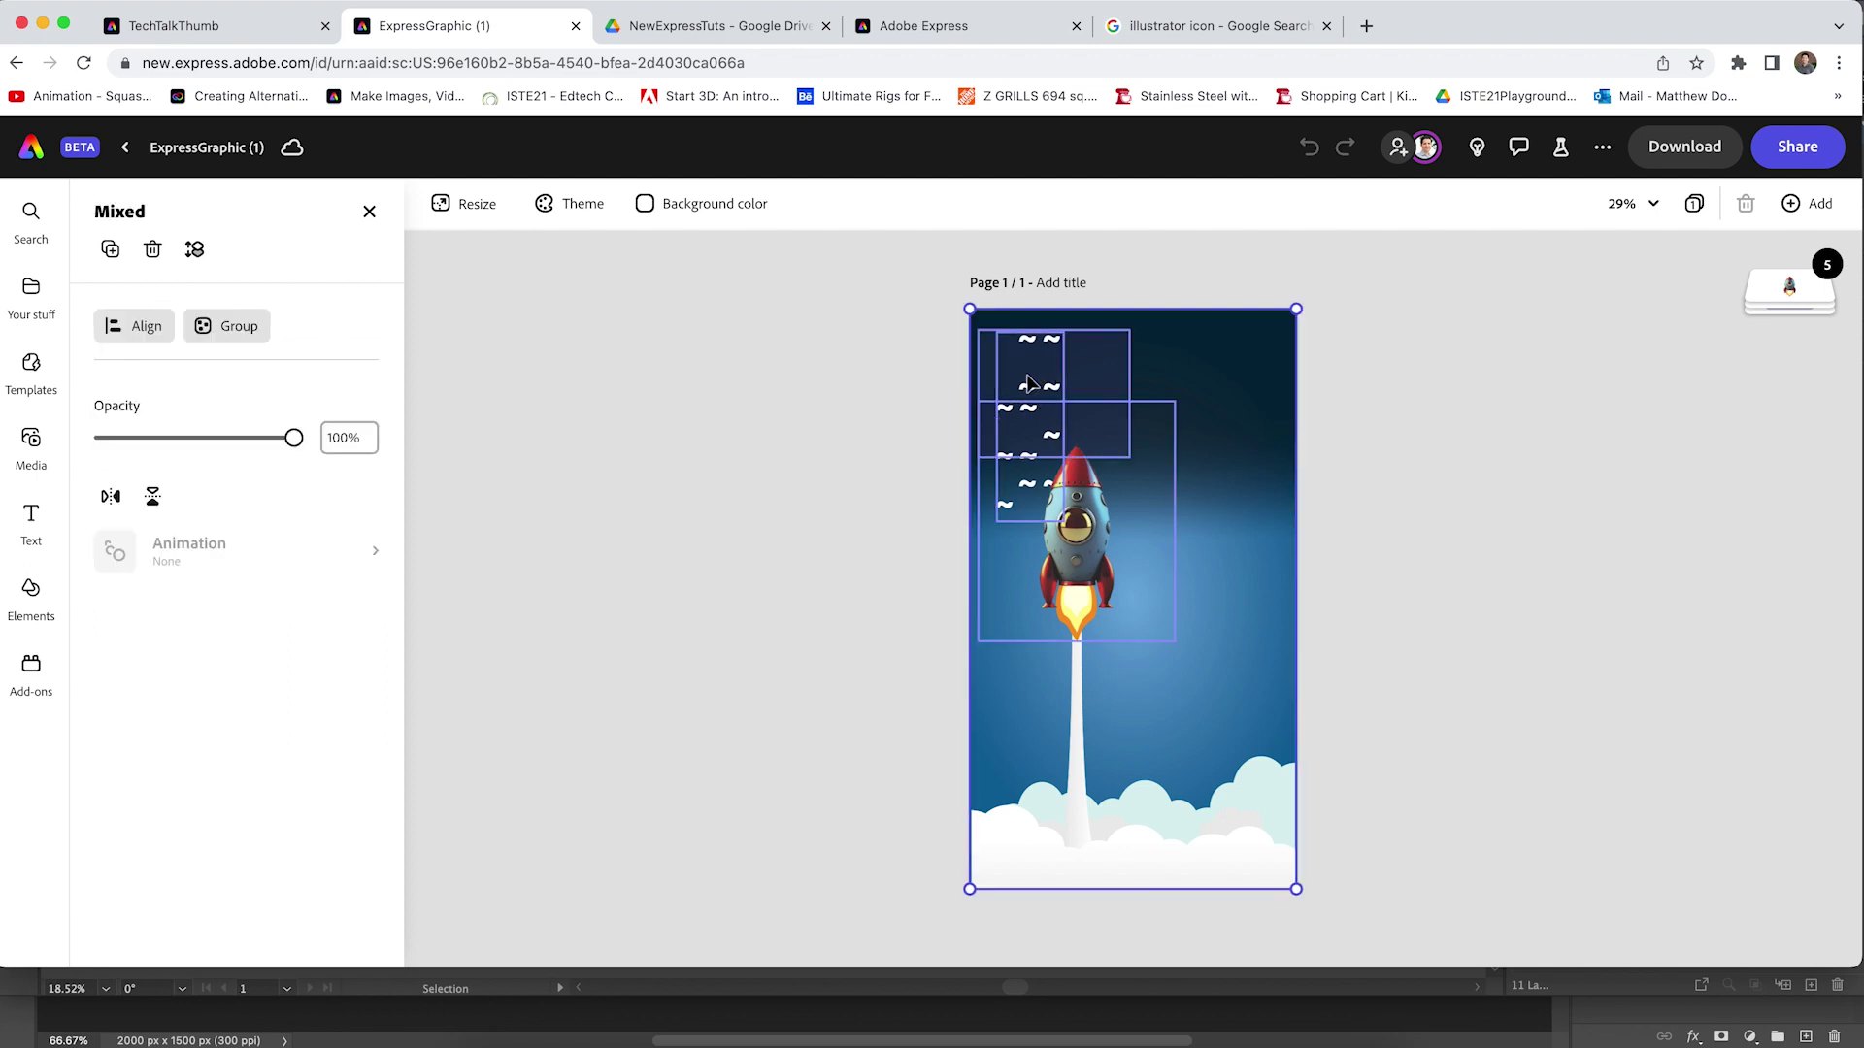
left_click(1029, 388)
double_click(1033, 360)
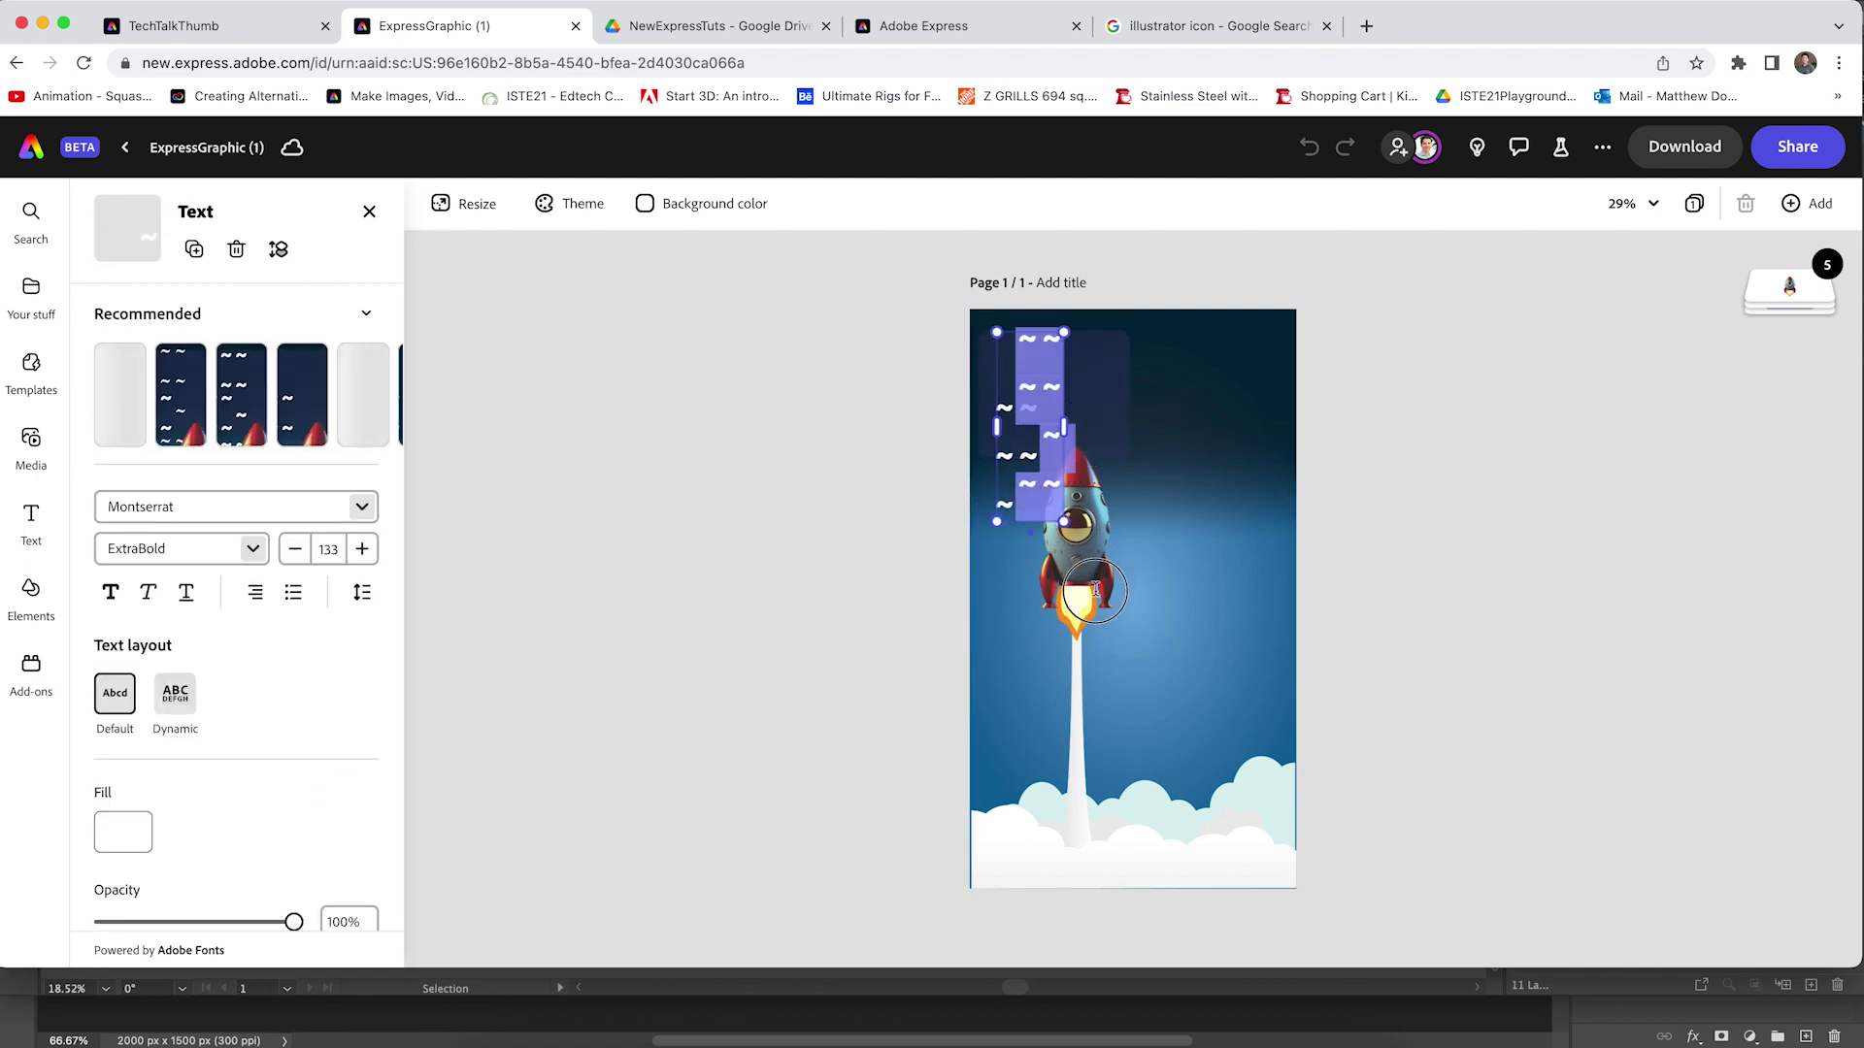
key("BackSpace")
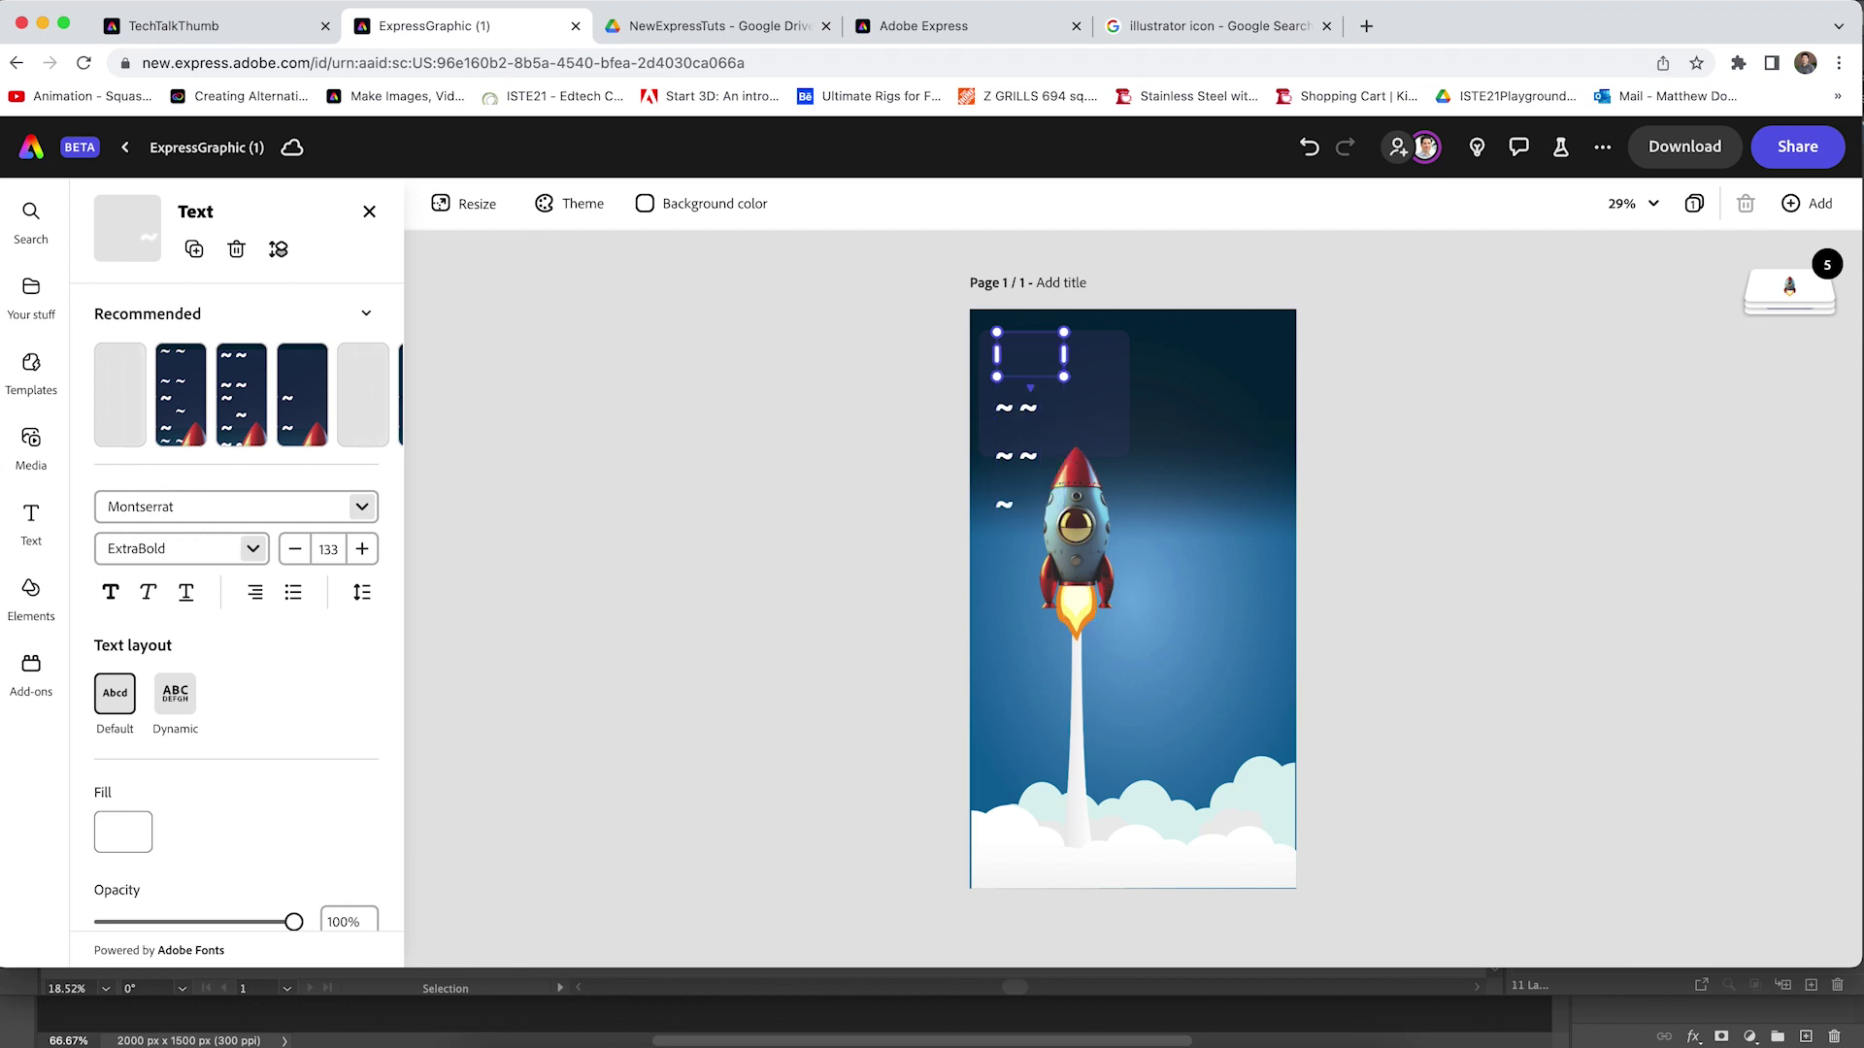
left_click(1002, 434)
Clear and delete the remaining tilde text box, leaving only the dark rectangle.
left_click(1004, 466)
left_click(1005, 466)
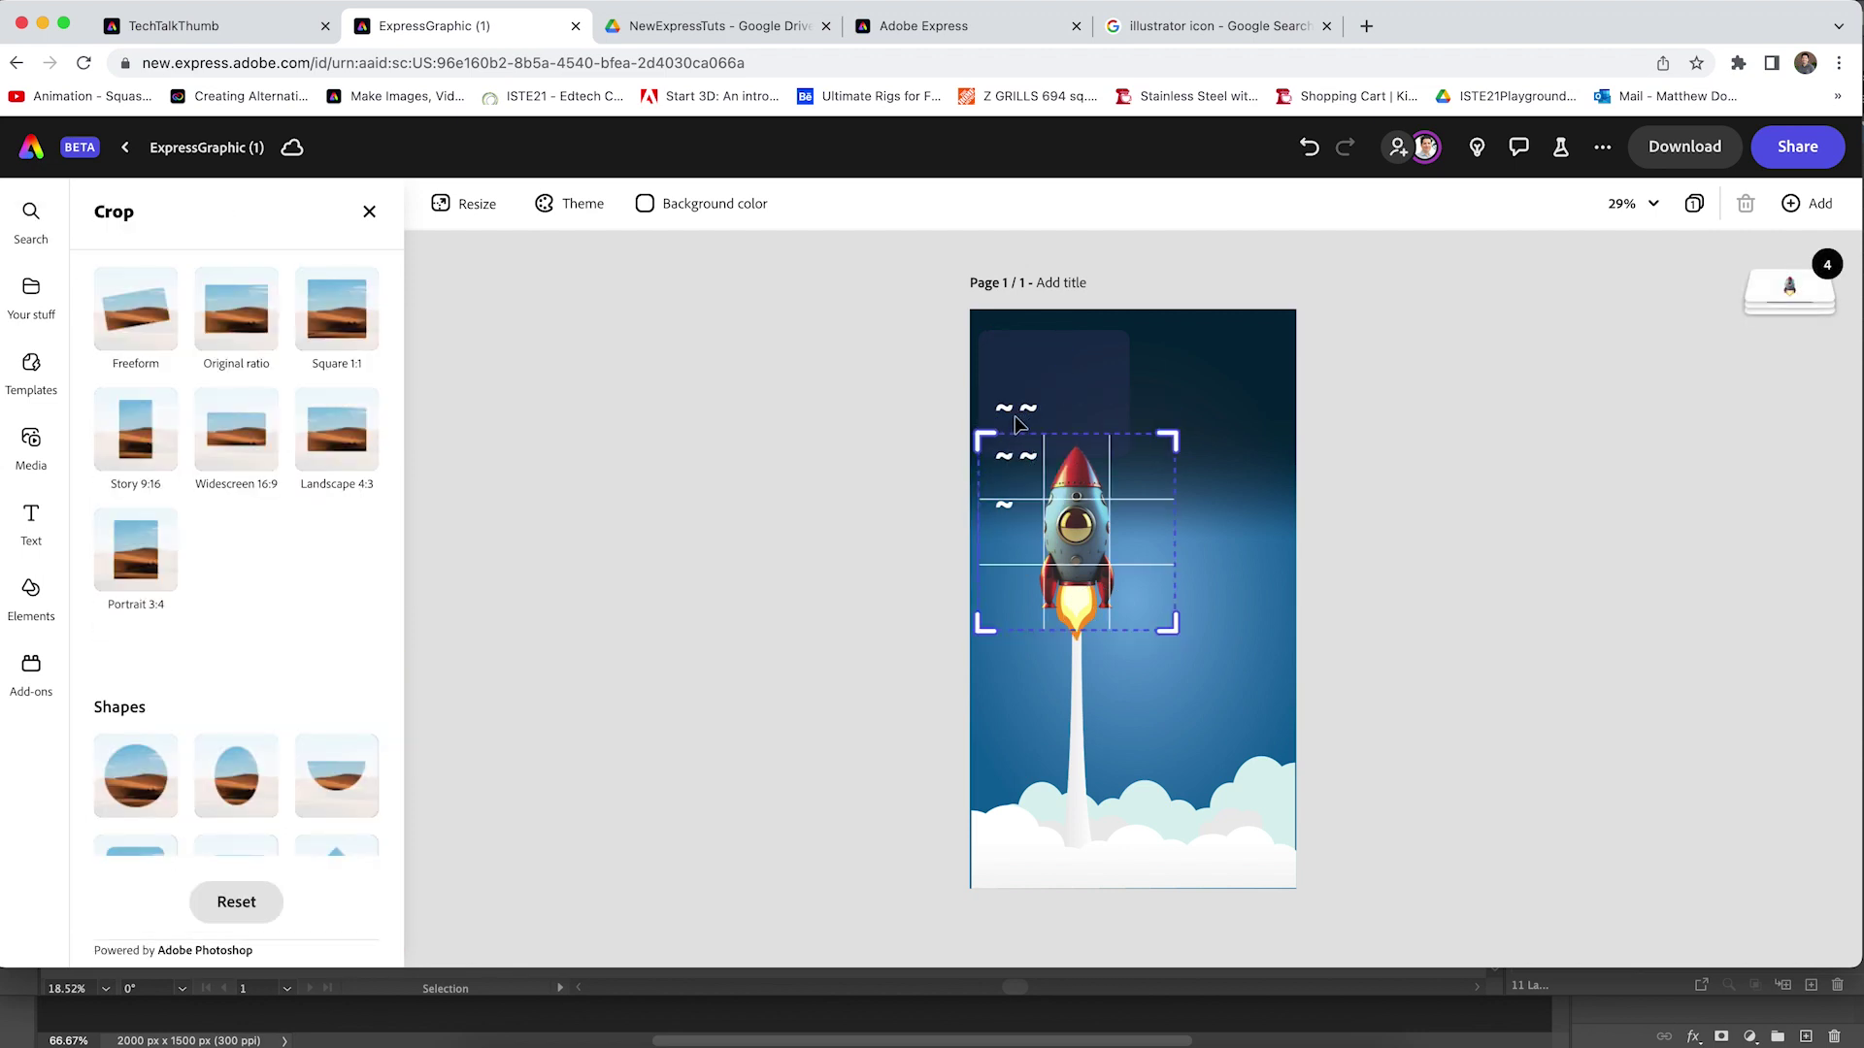
left_click(1013, 413)
left_click_drag(1015, 412, 1029, 534)
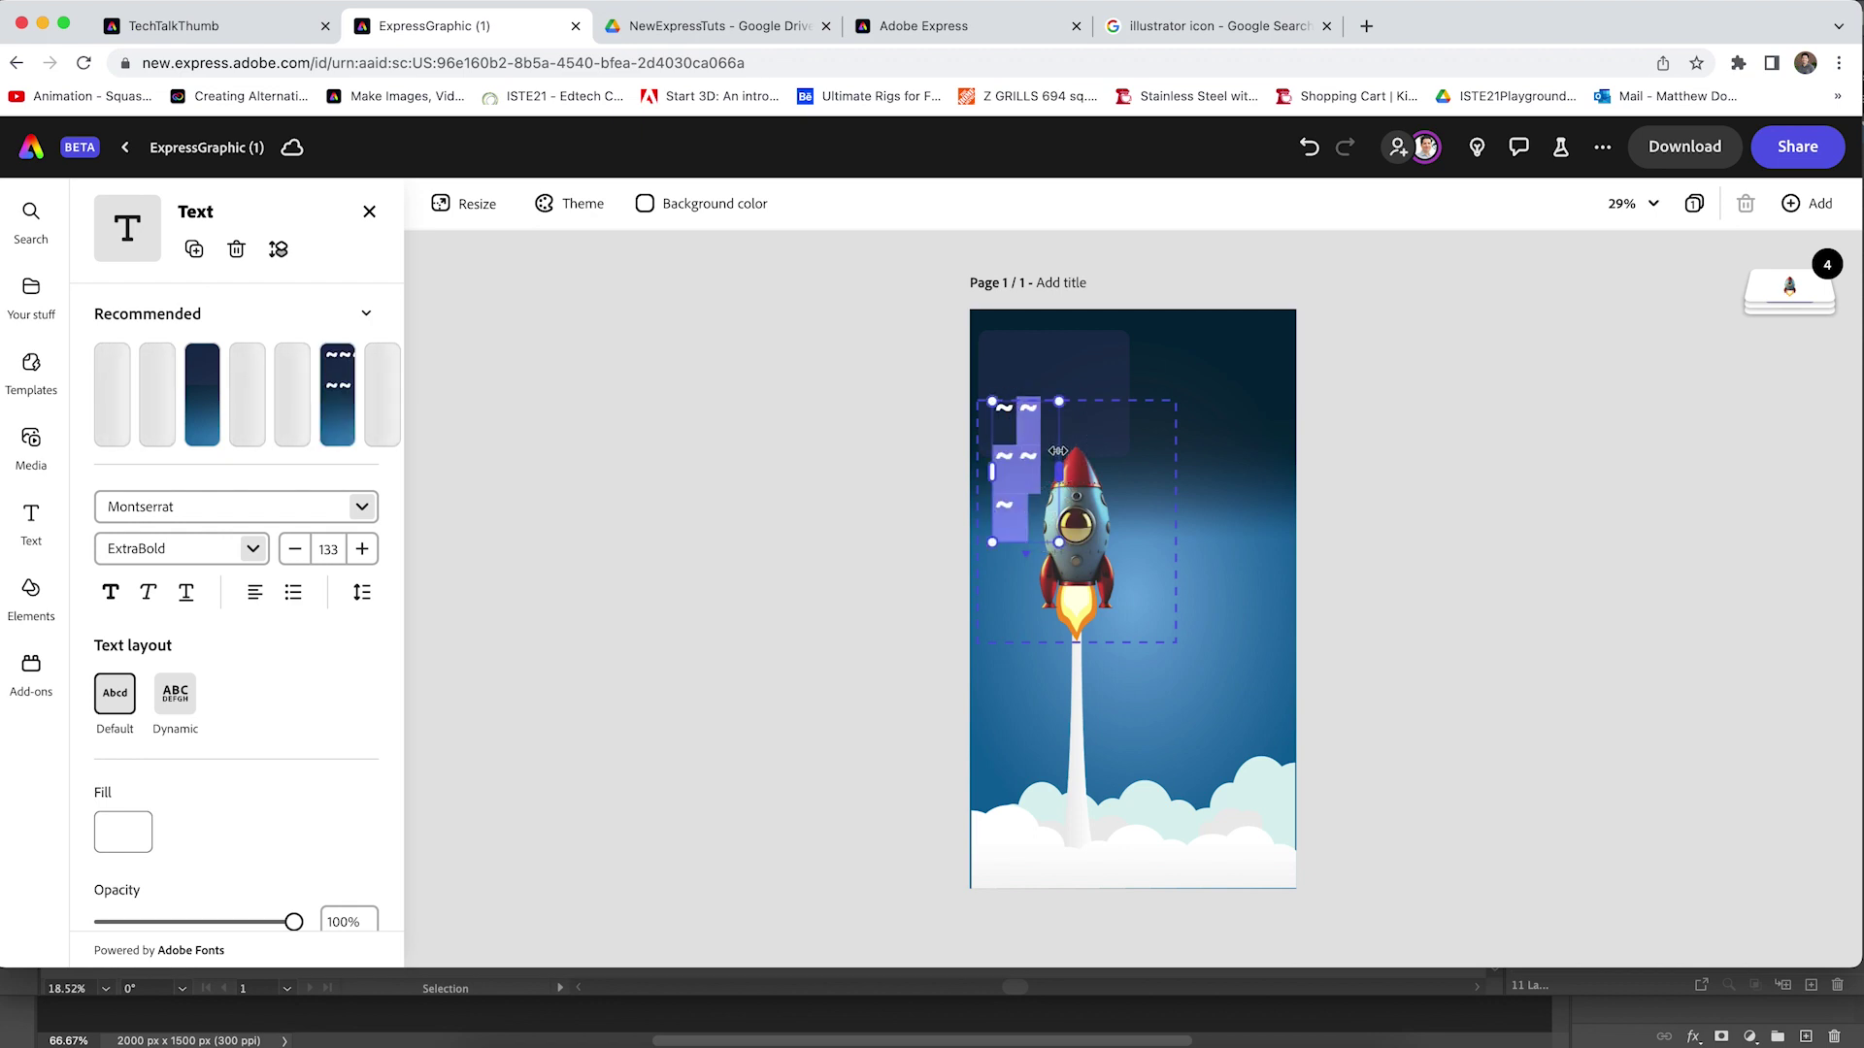
key("BackSpace")
left_click_drag(1033, 444, 1048, 395)
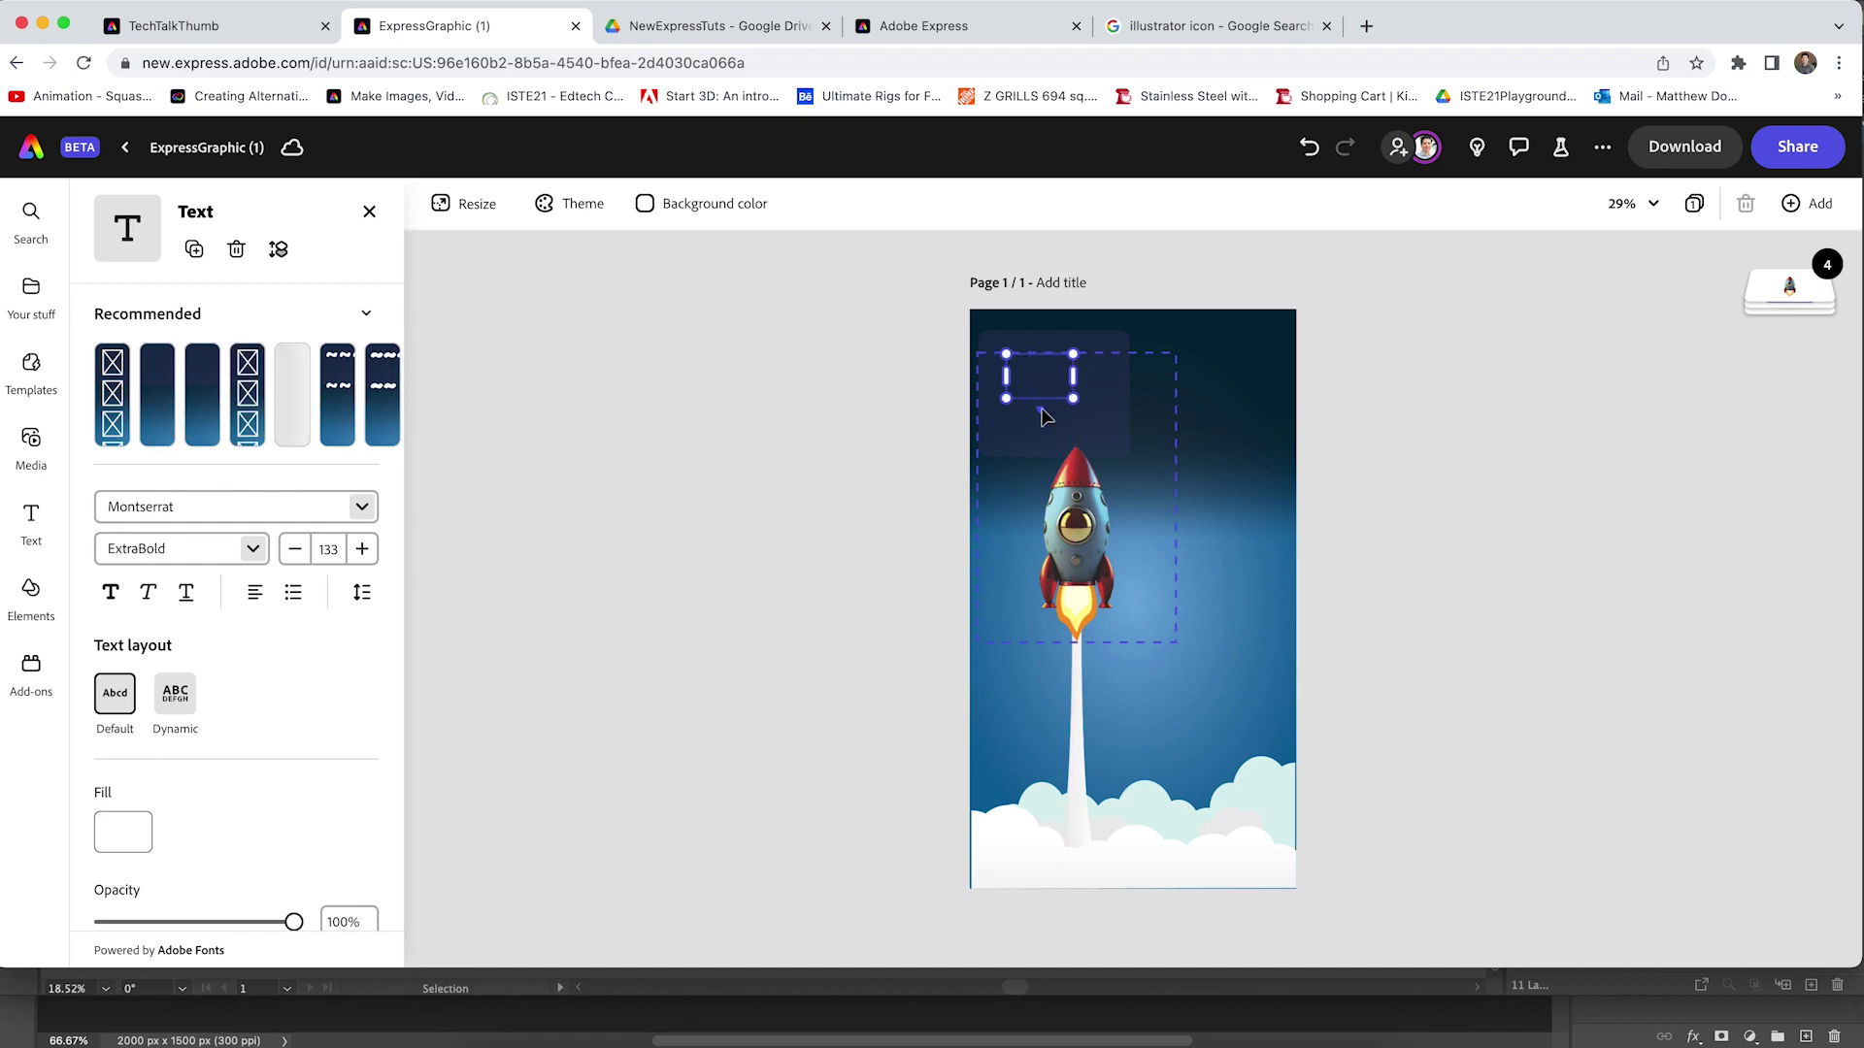
key("Delete")
left_click(1000, 373)
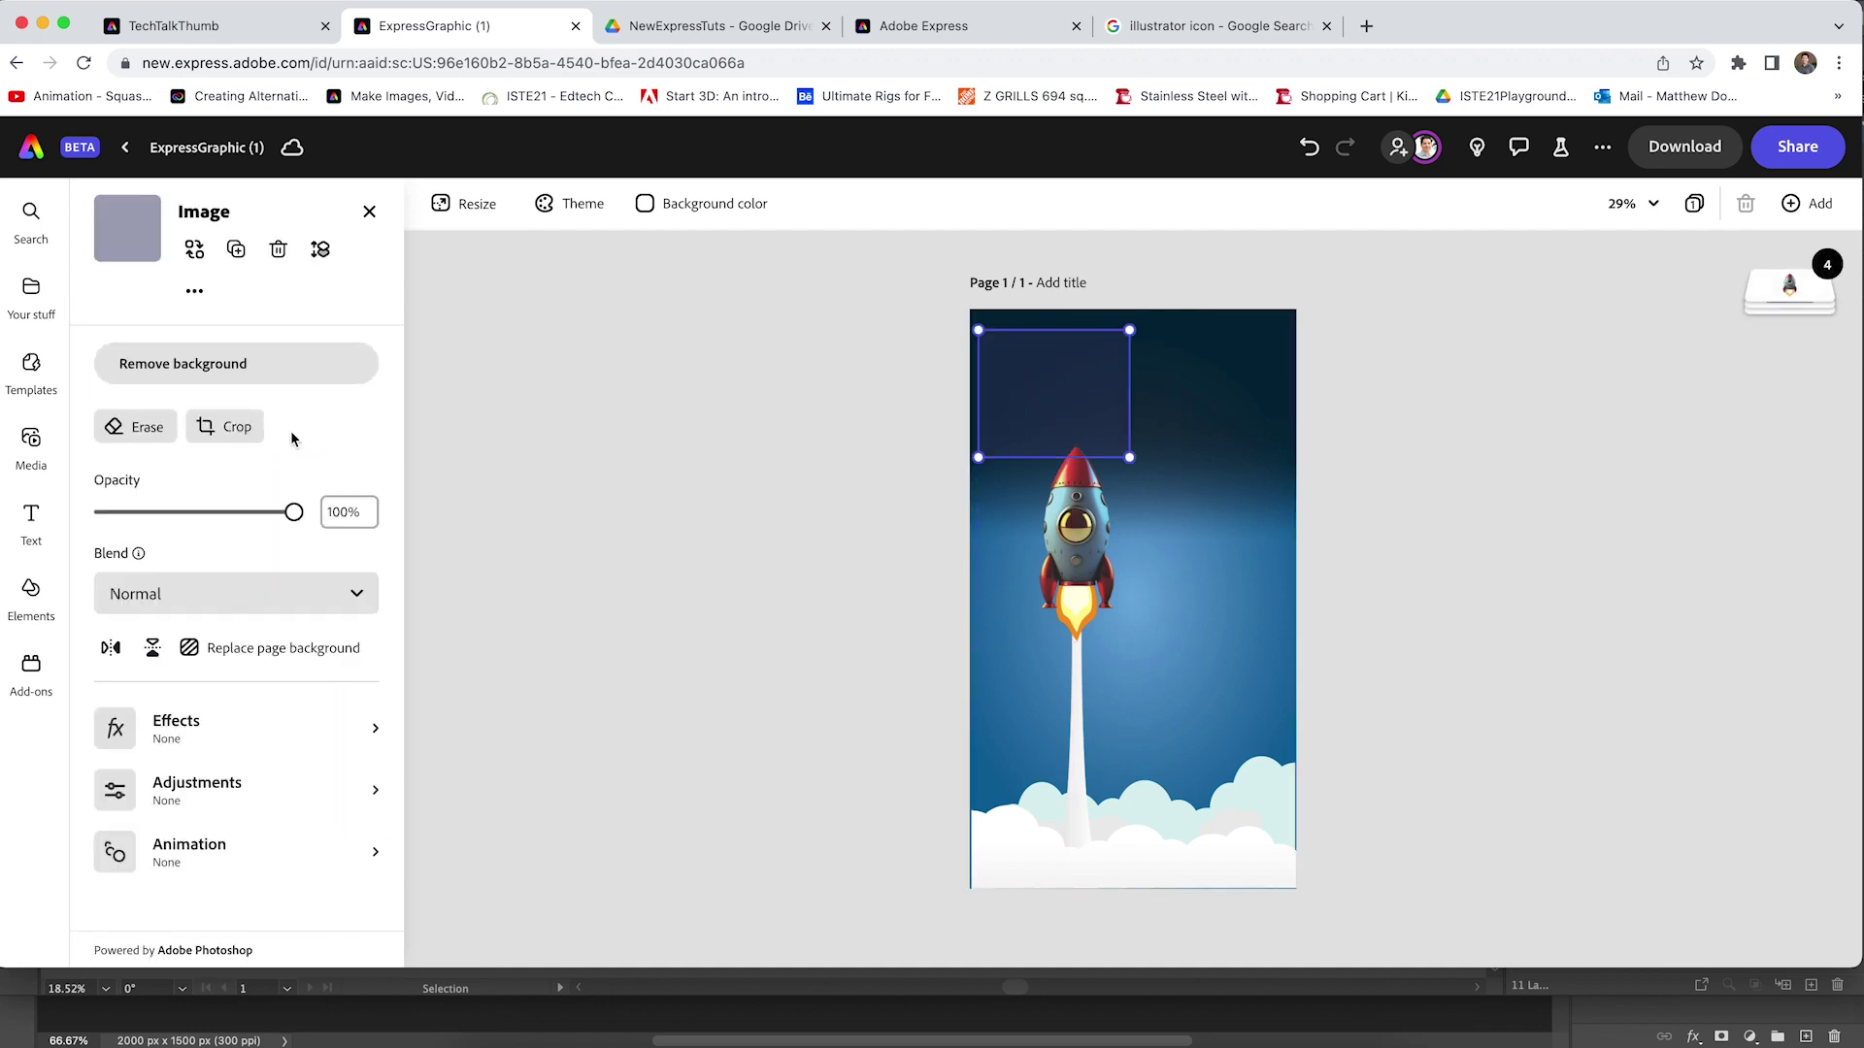
left_click(649, 571)
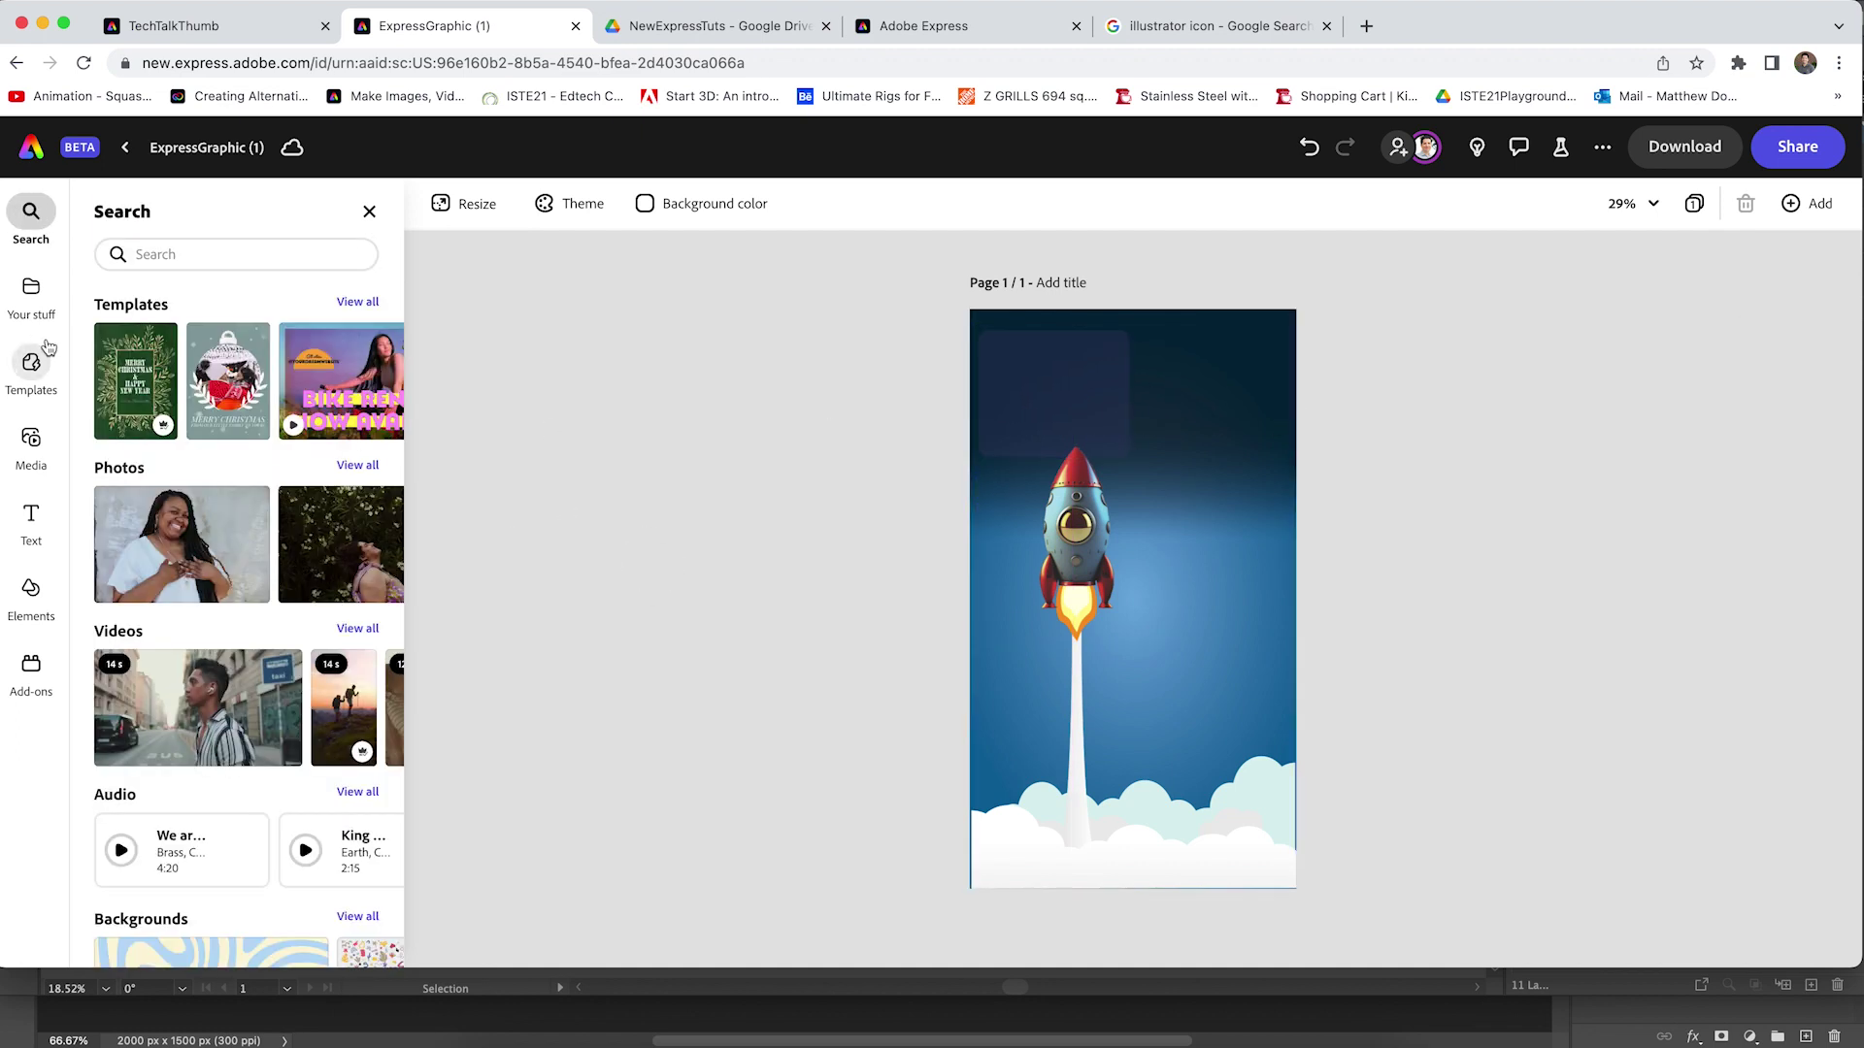
Add a new text box and set its font to Montserrat.
left_click(31, 519)
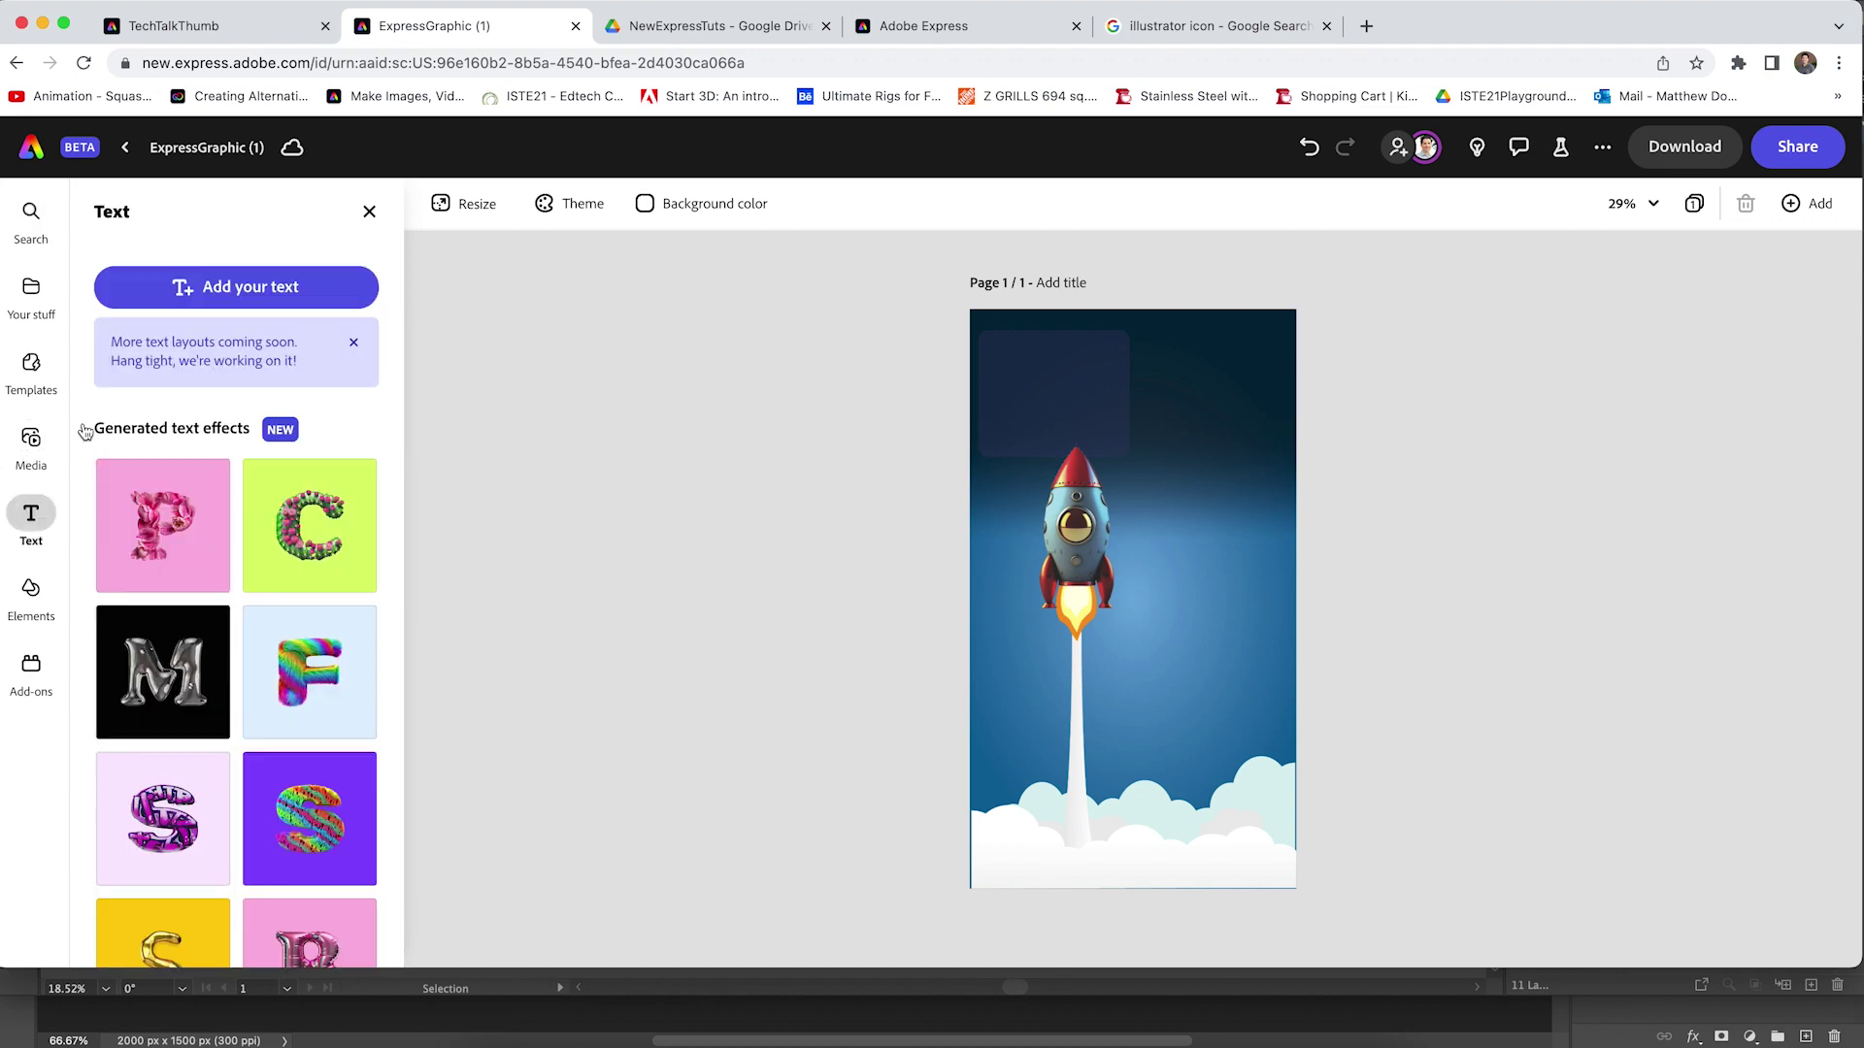
left_click(255, 290)
left_click(266, 312)
type("mono")
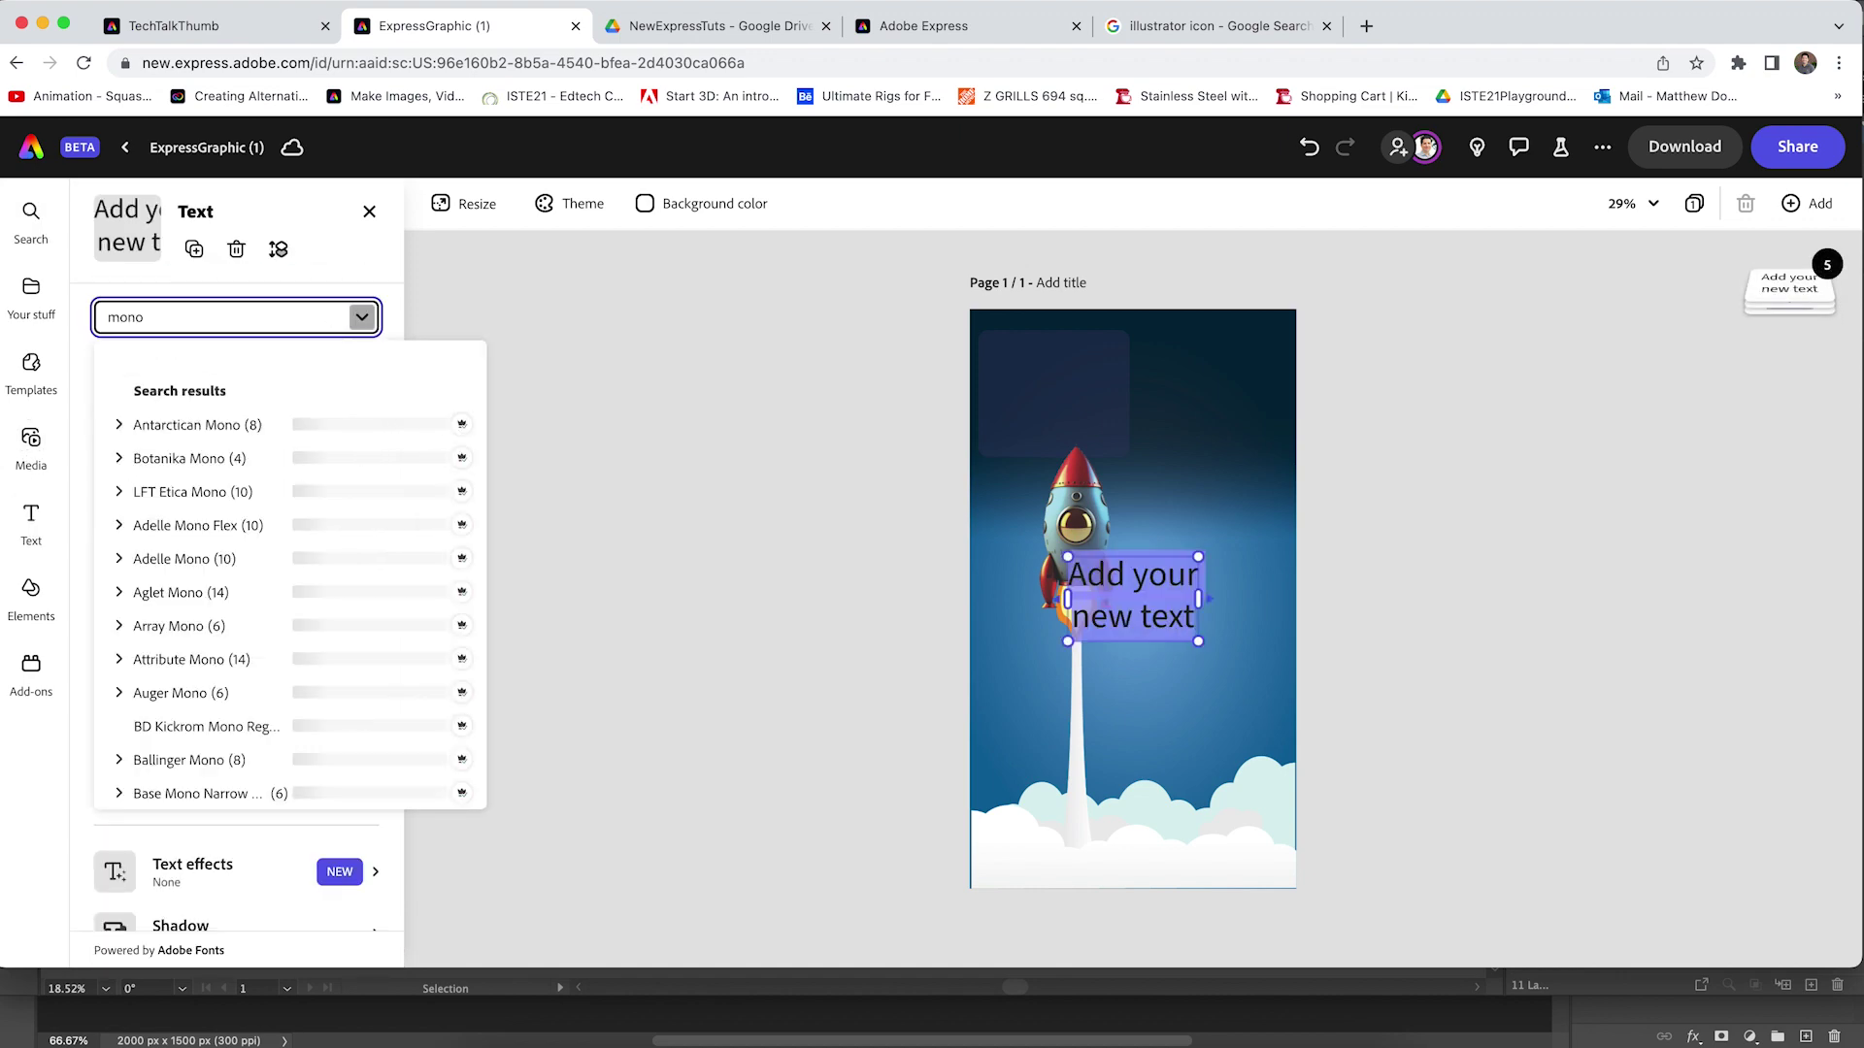
key("BackSpace")
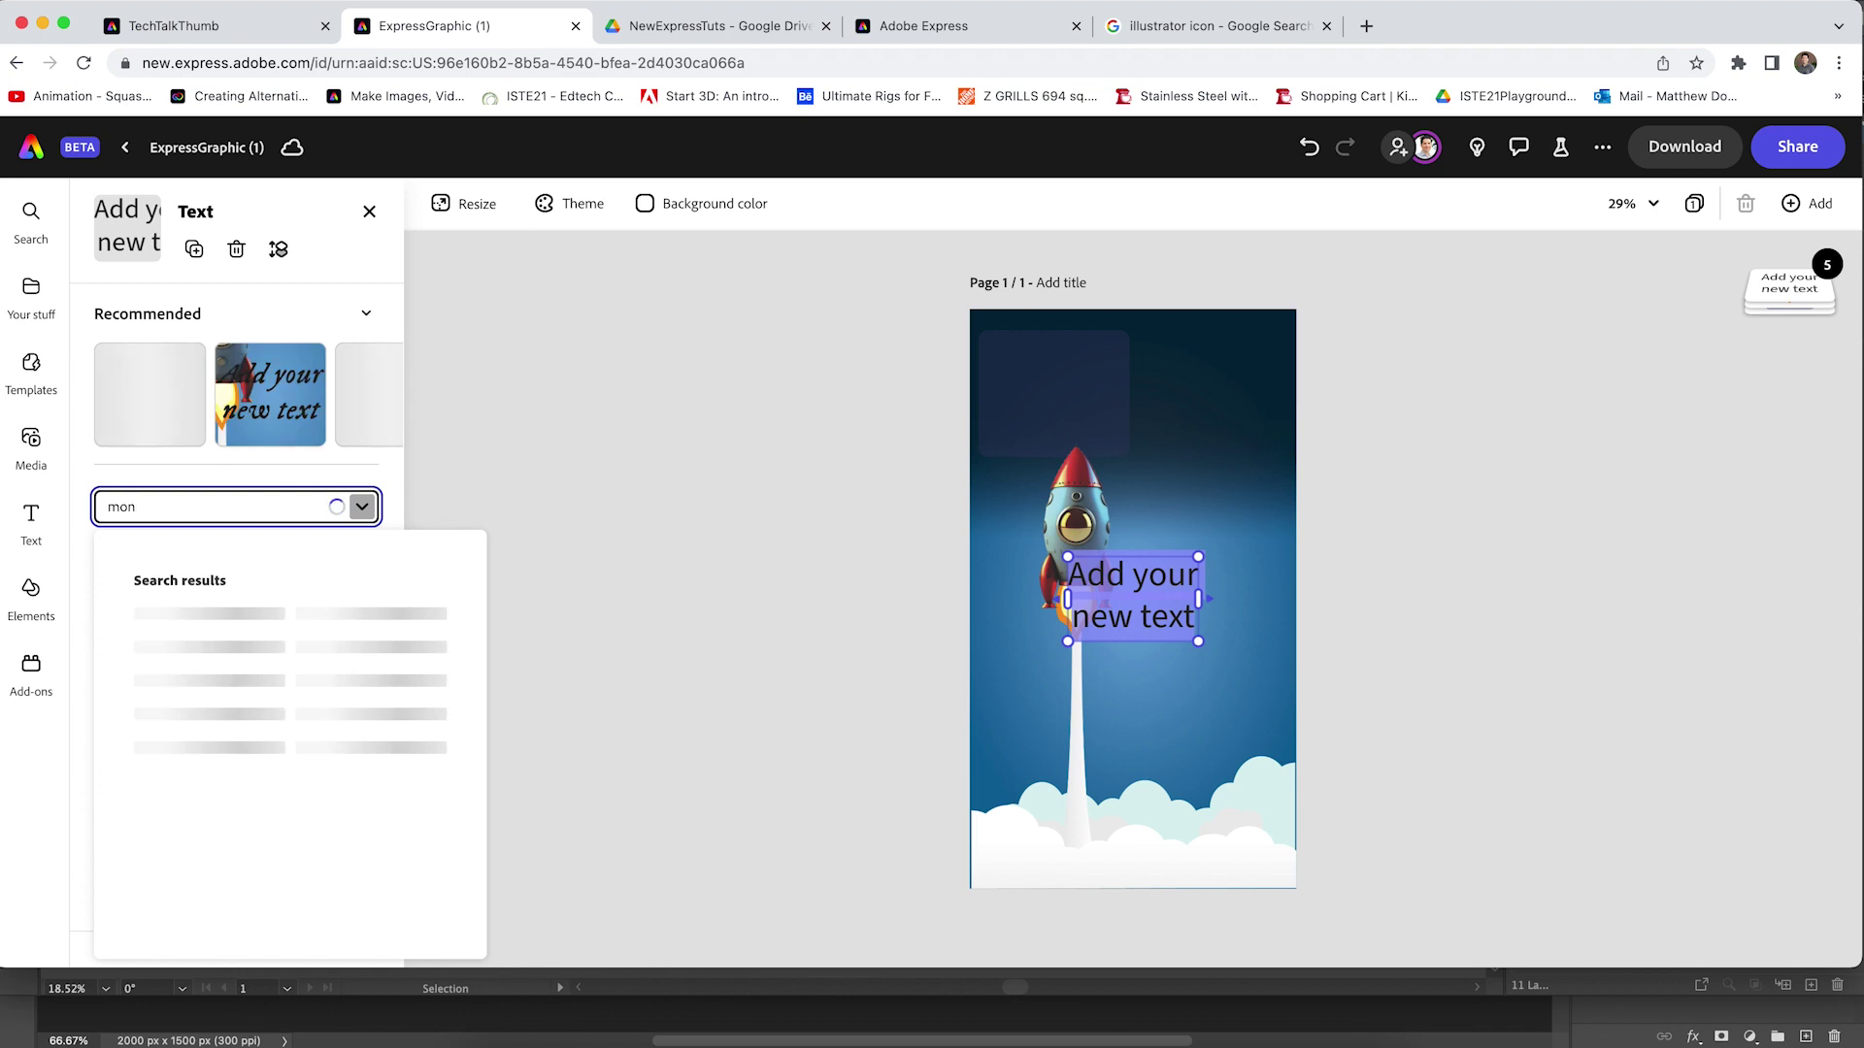
type("s")
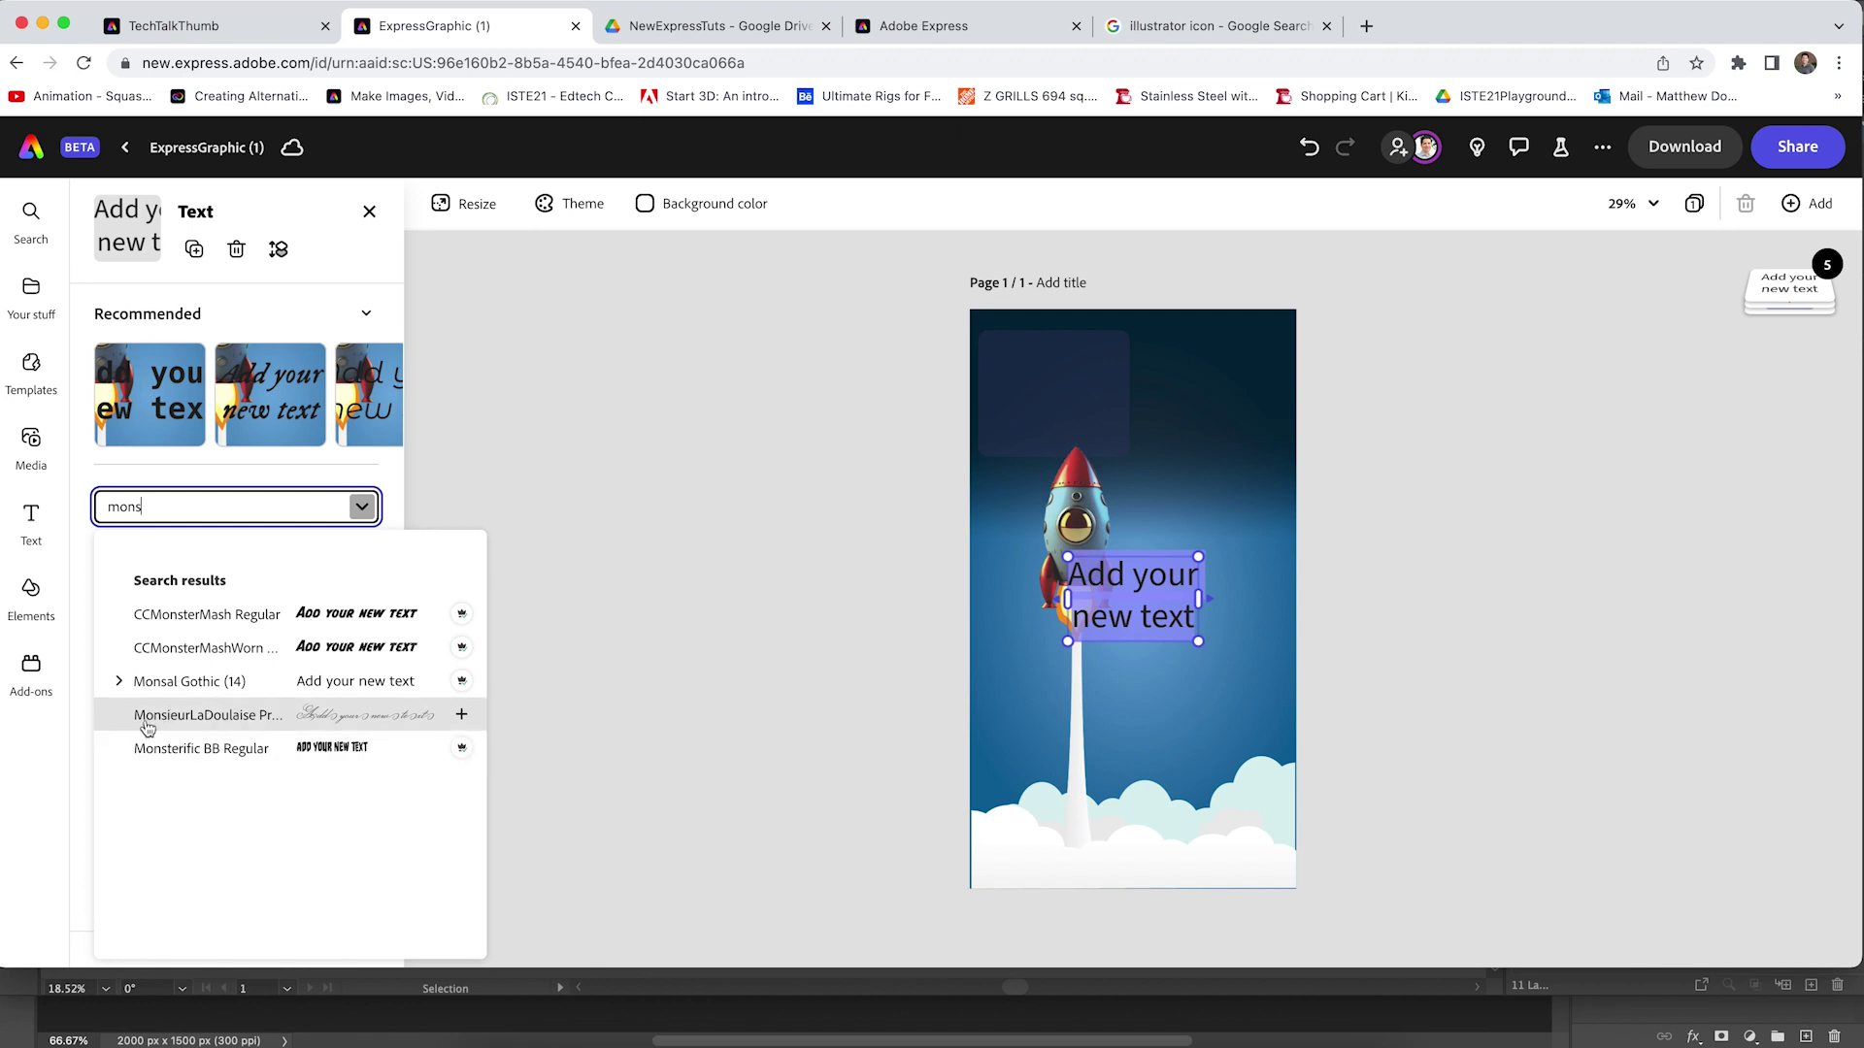
key("BackSpace")
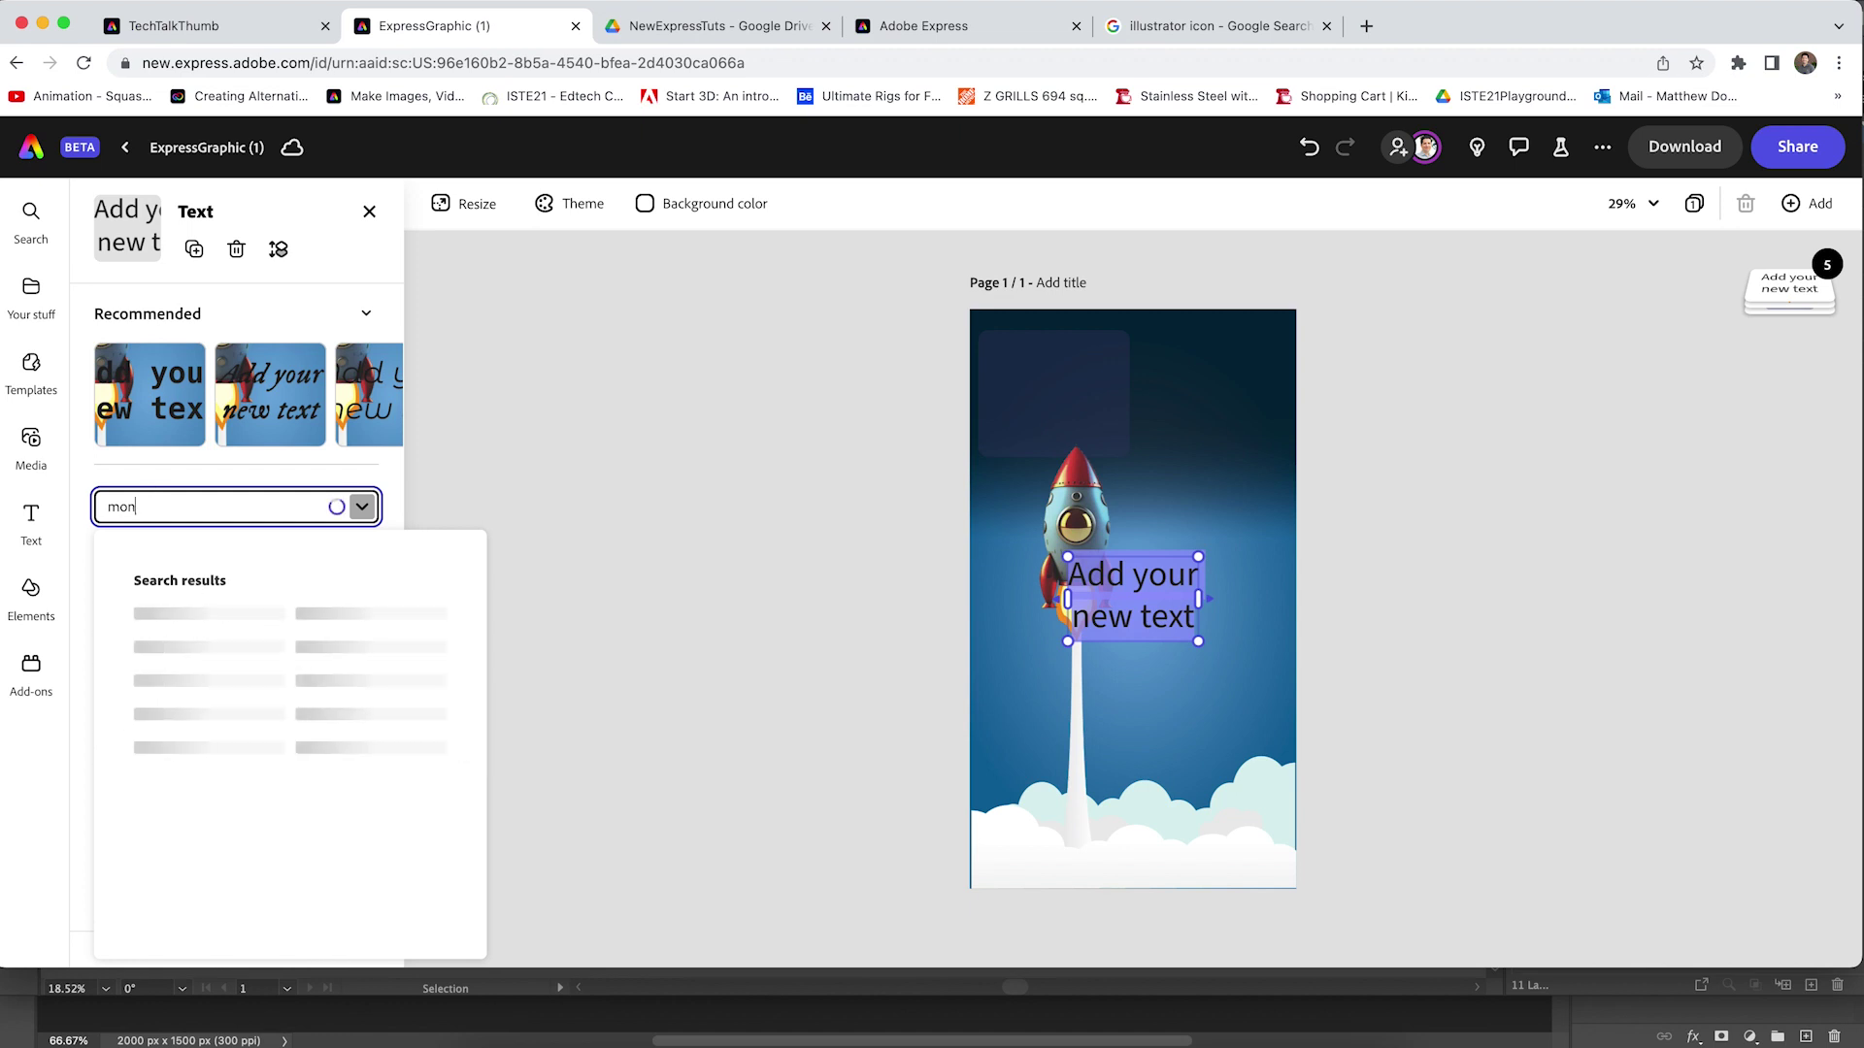
scroll(241, 814, "down", 1)
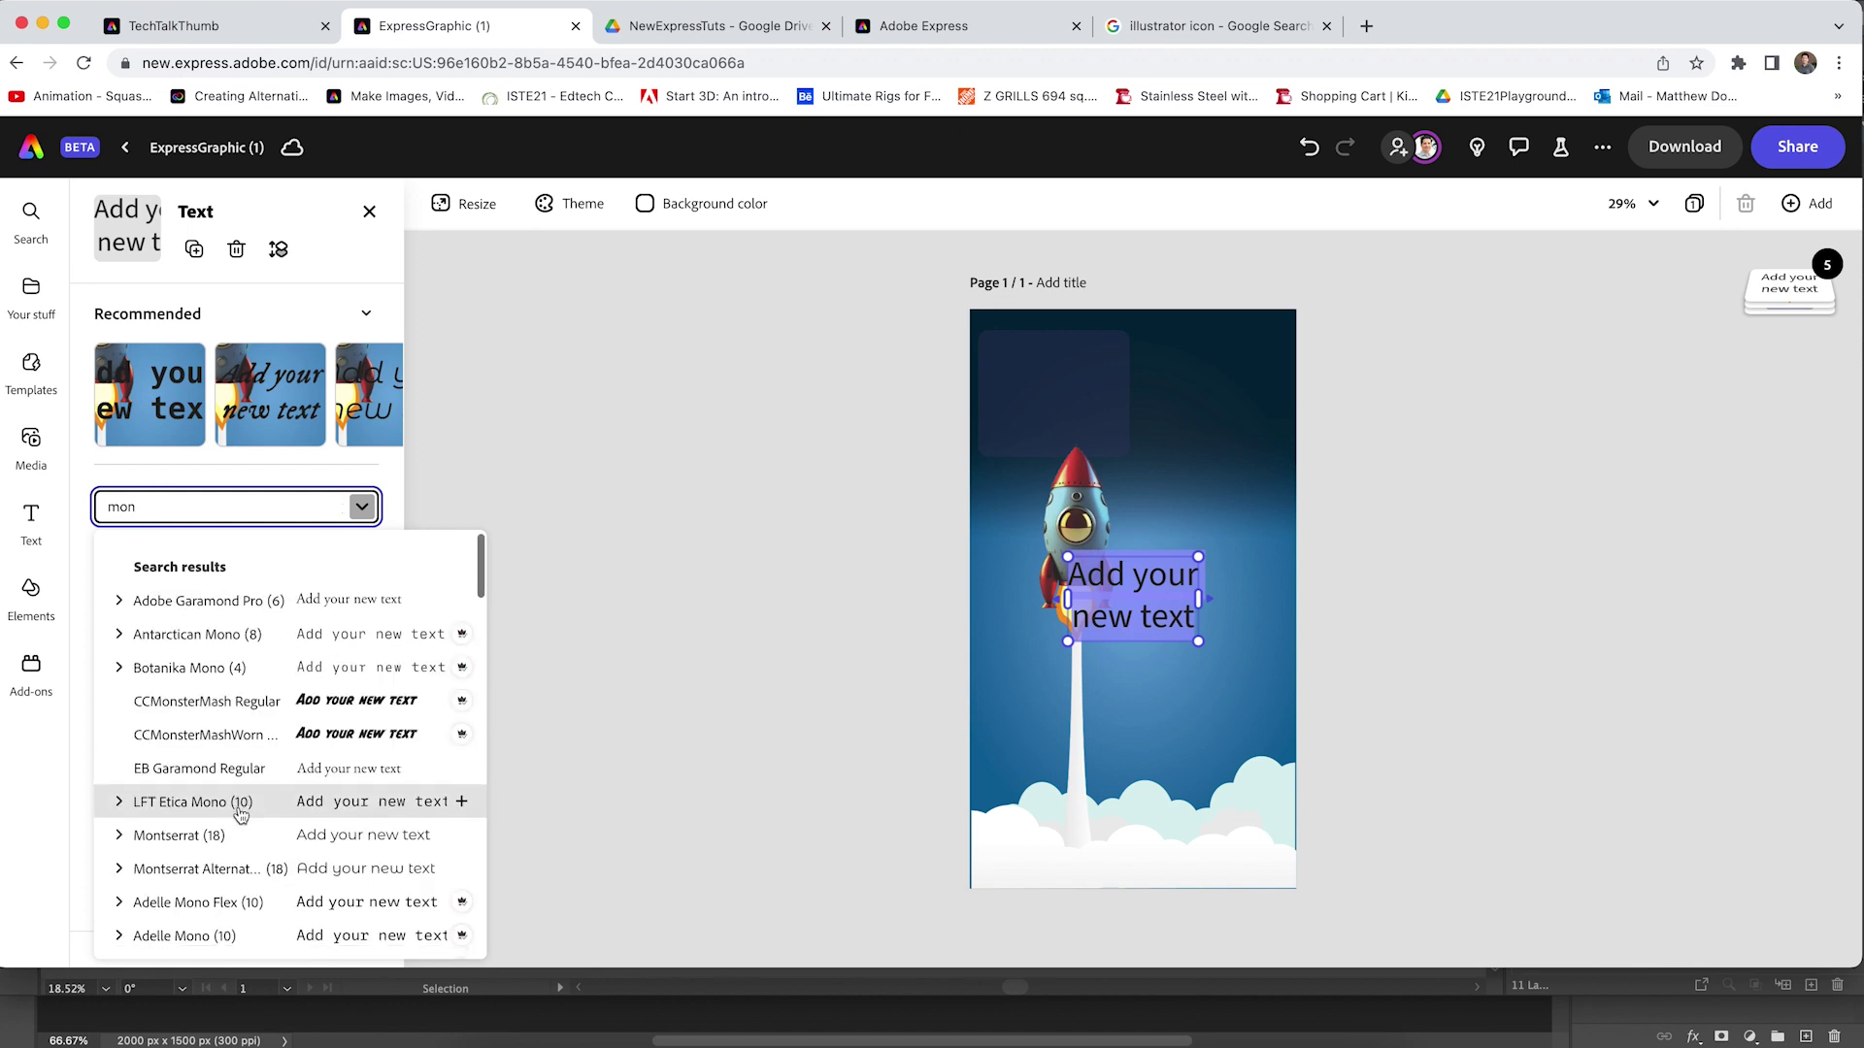
left_click(206, 833)
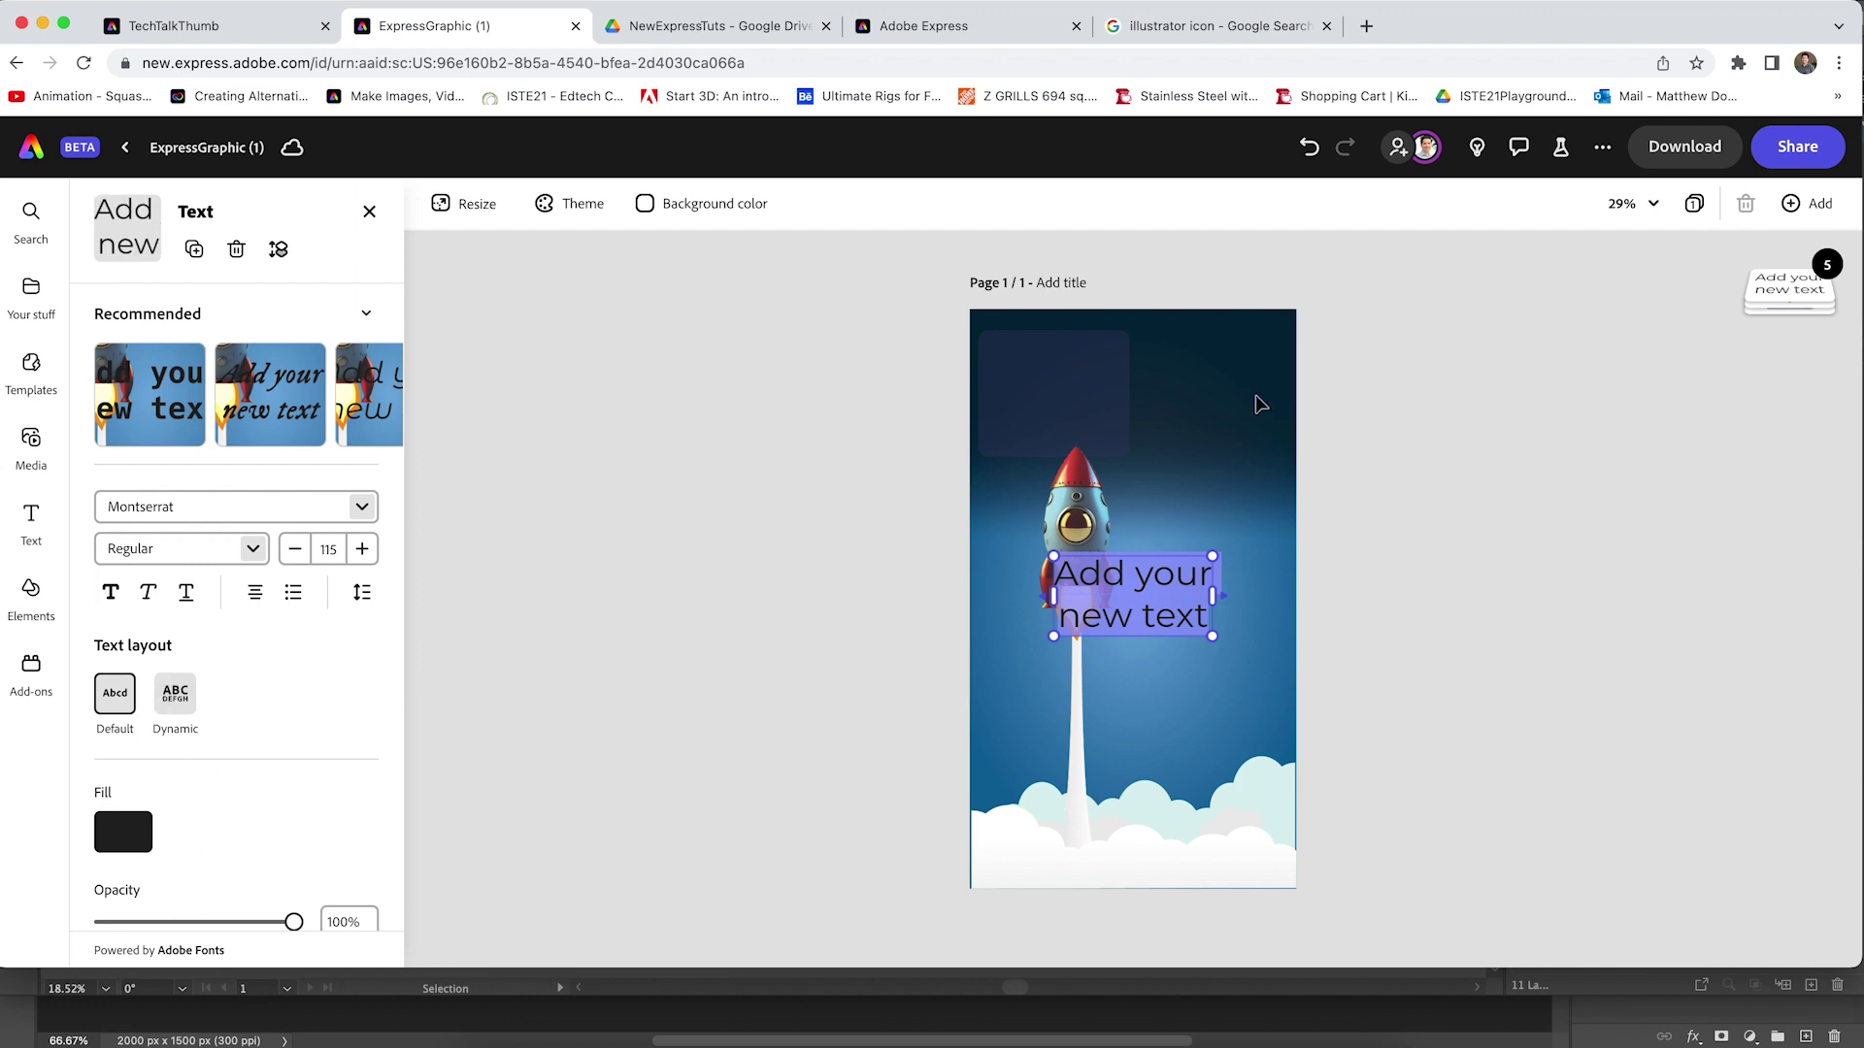
Type 'Facts', 'On' and 'Space' on three separate lines.
type("Facts")
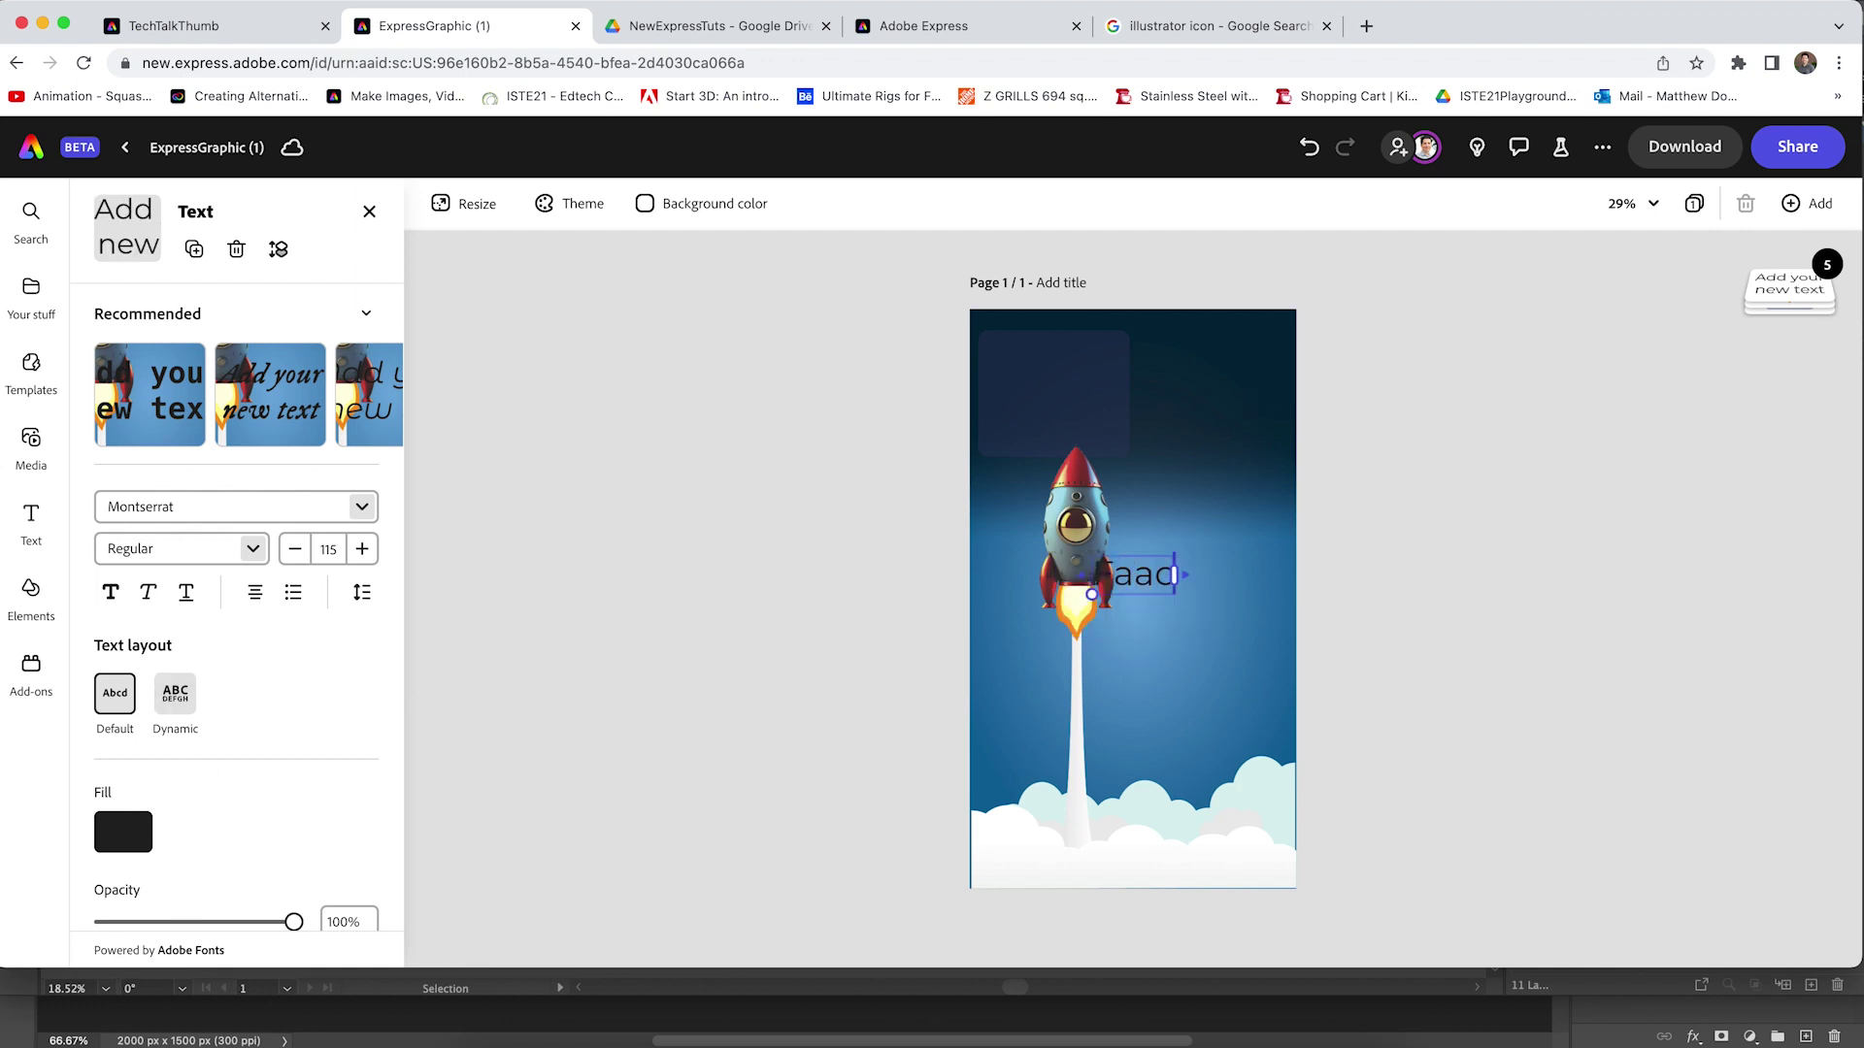
key("Return")
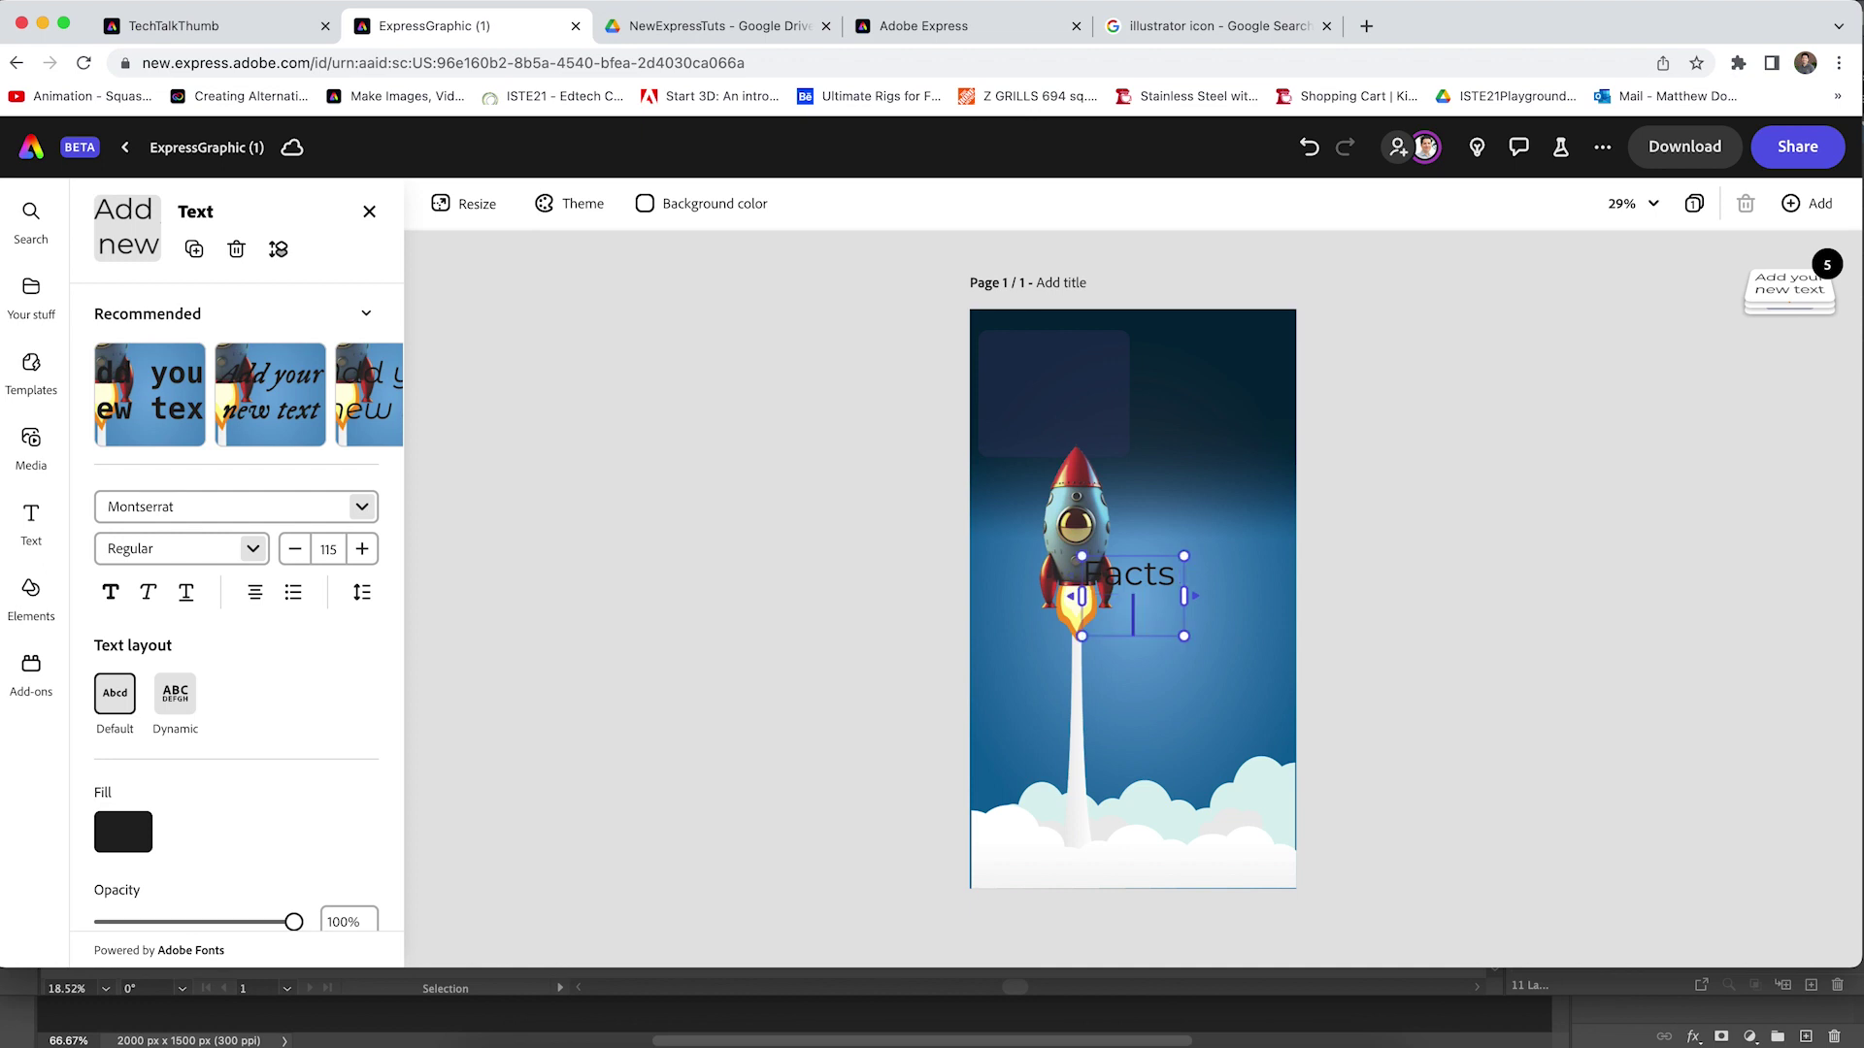
type("On S")
key("BackSpace")
key("BackSpace")
key("Return")
type("P")
type("Space")
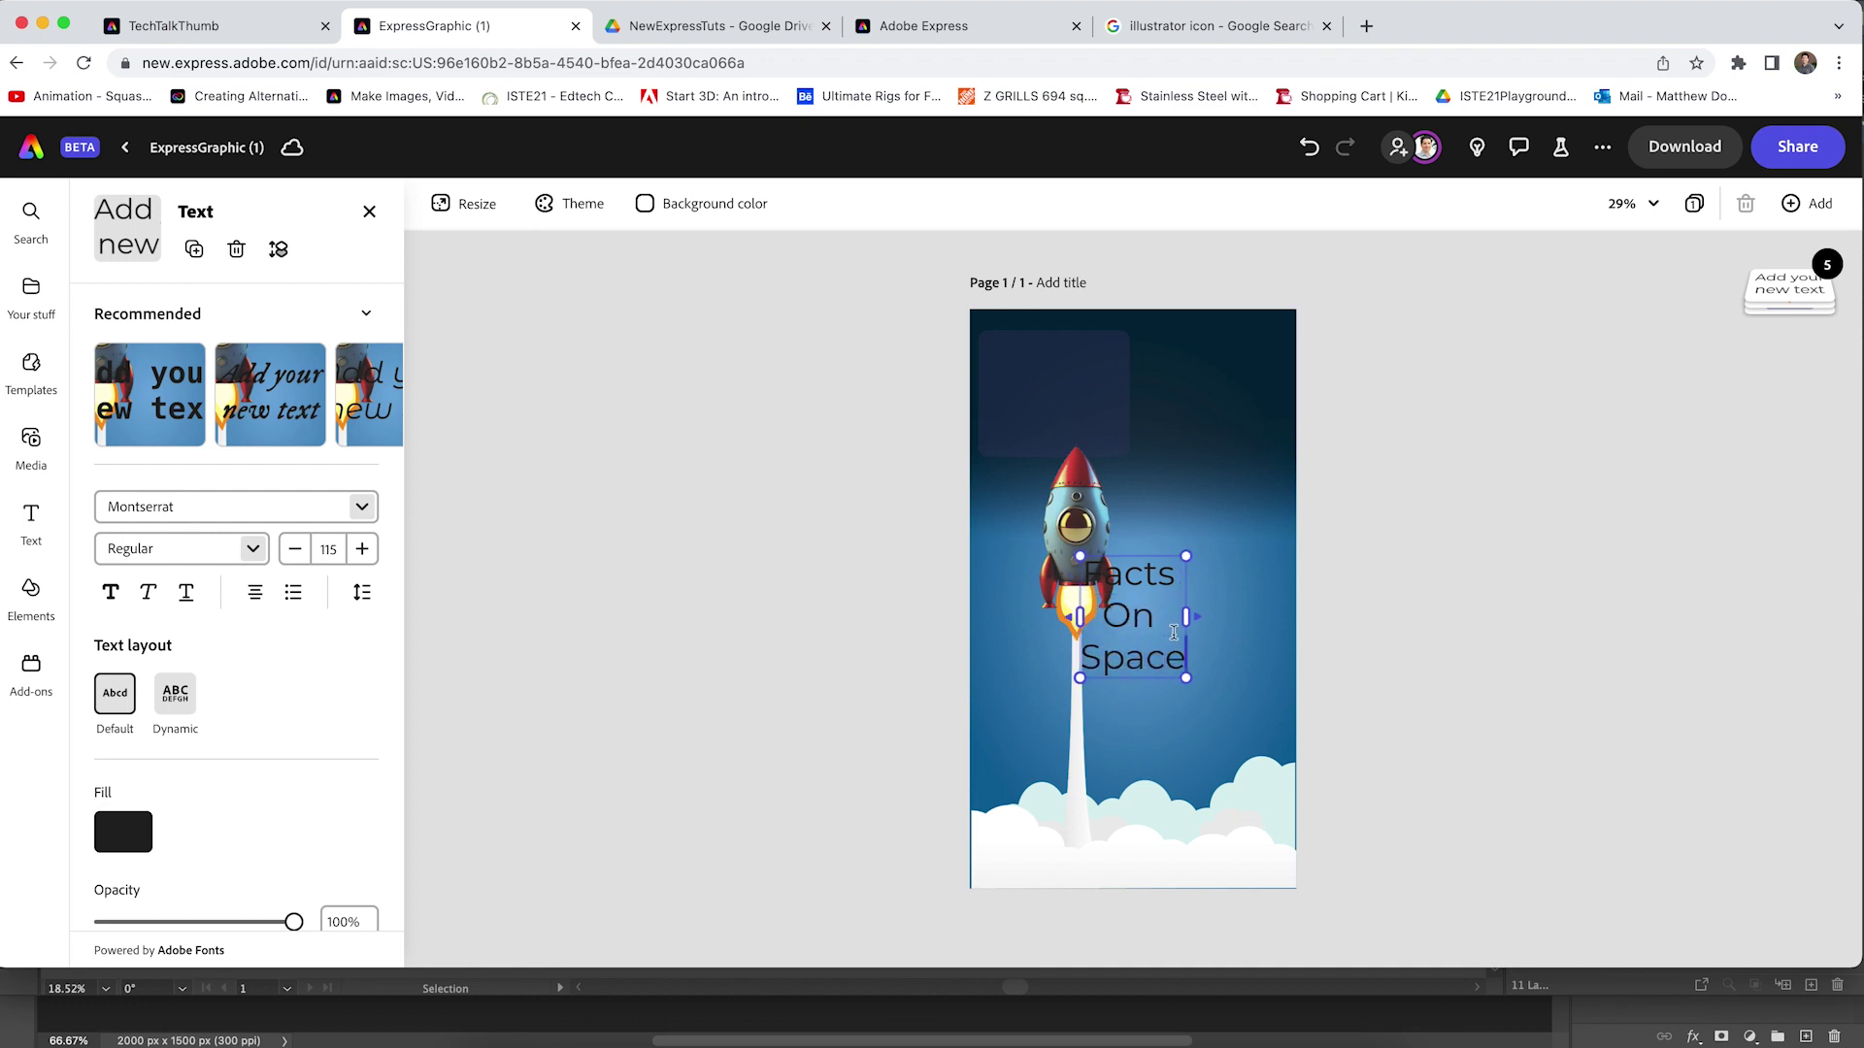
Give all the title text a dynamic stacked layout in Bold weight.
key("super+a")
left_click(179, 692)
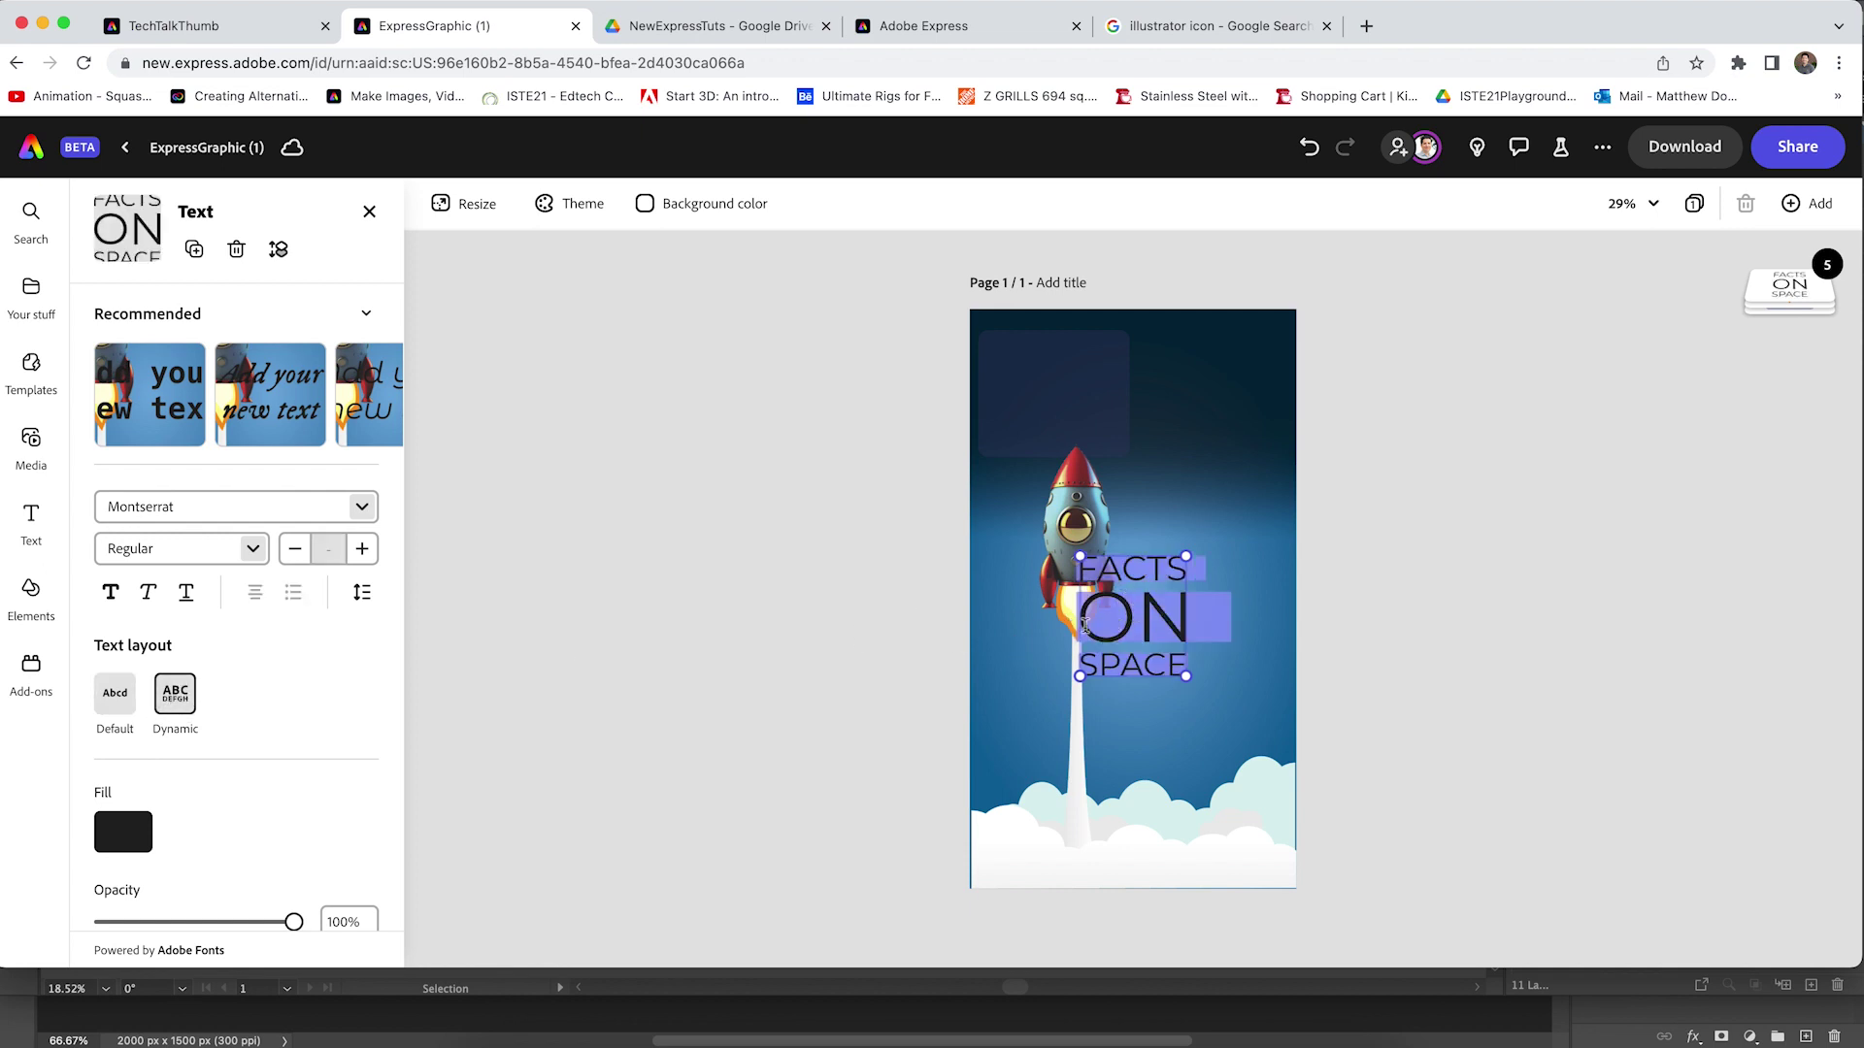
left_click(249, 547)
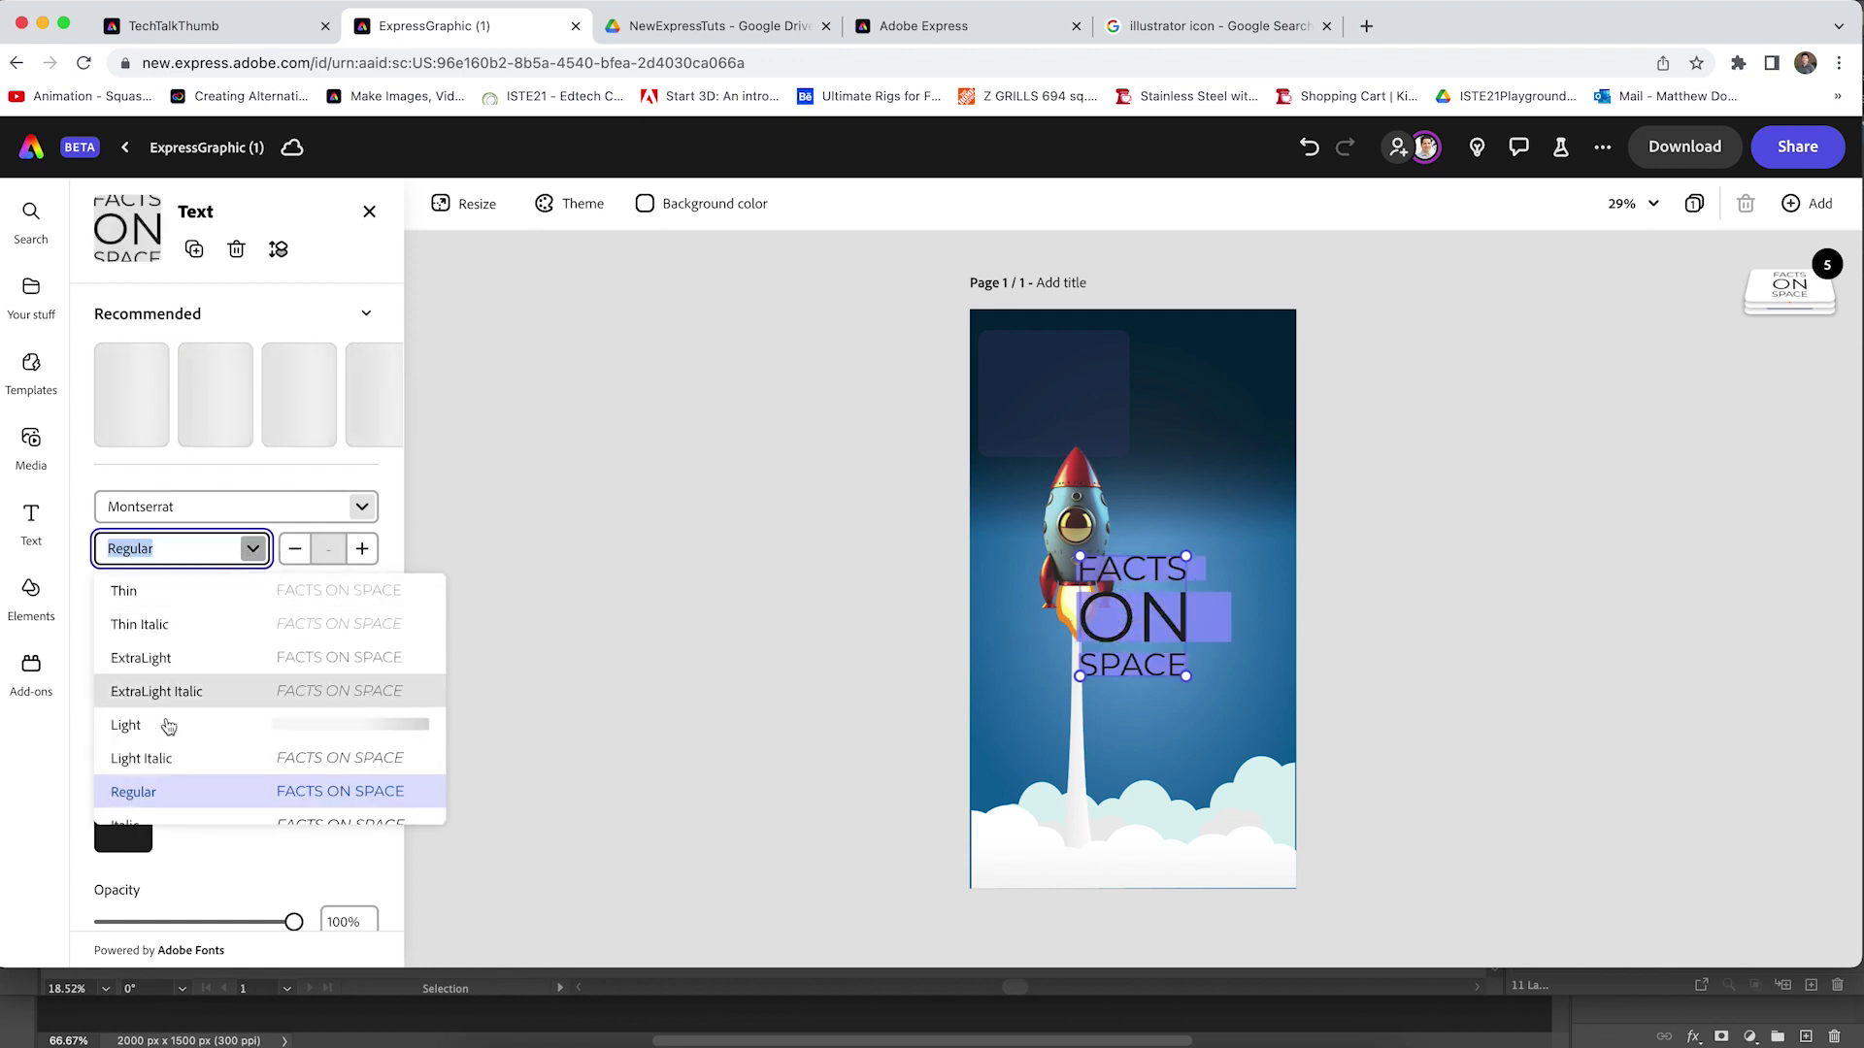
scroll(165, 737, "down", 3)
scroll(163, 747, "down", 3)
left_click(161, 737)
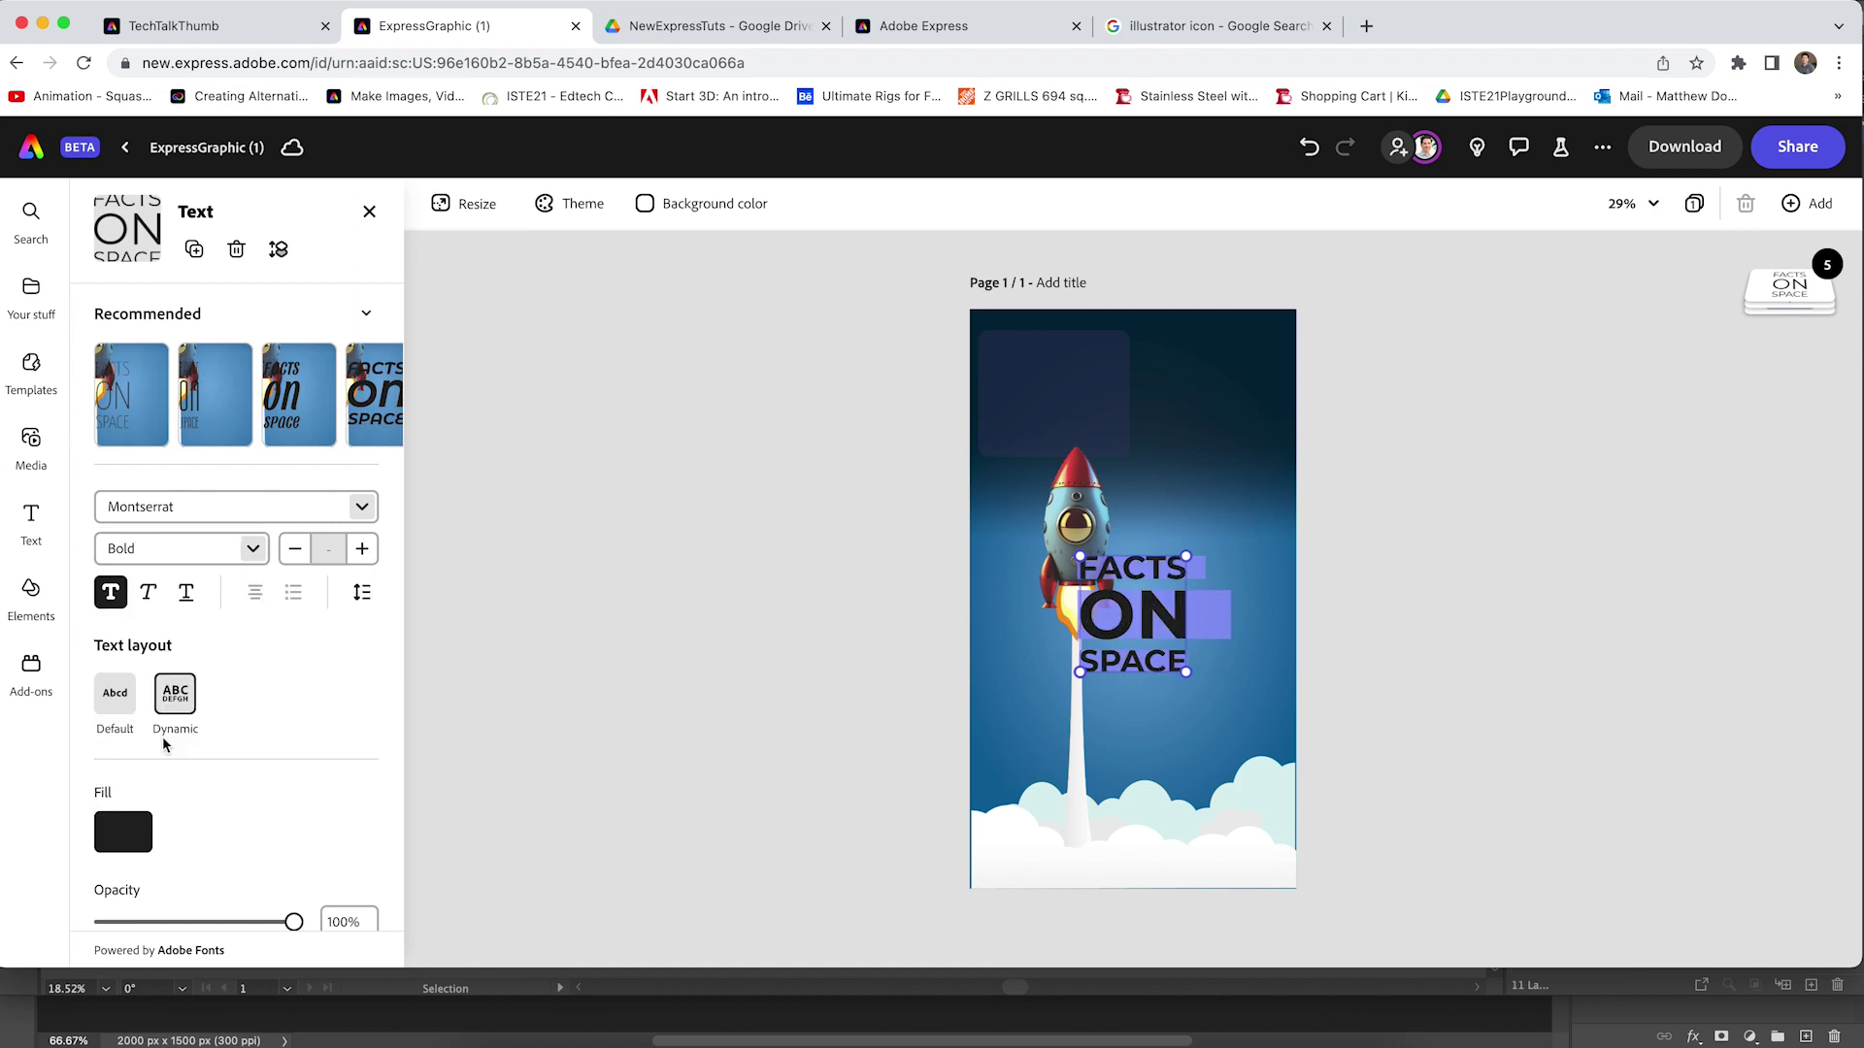
Color the title white and move it to the poster's top-left.
left_click(123, 833)
left_click(254, 466)
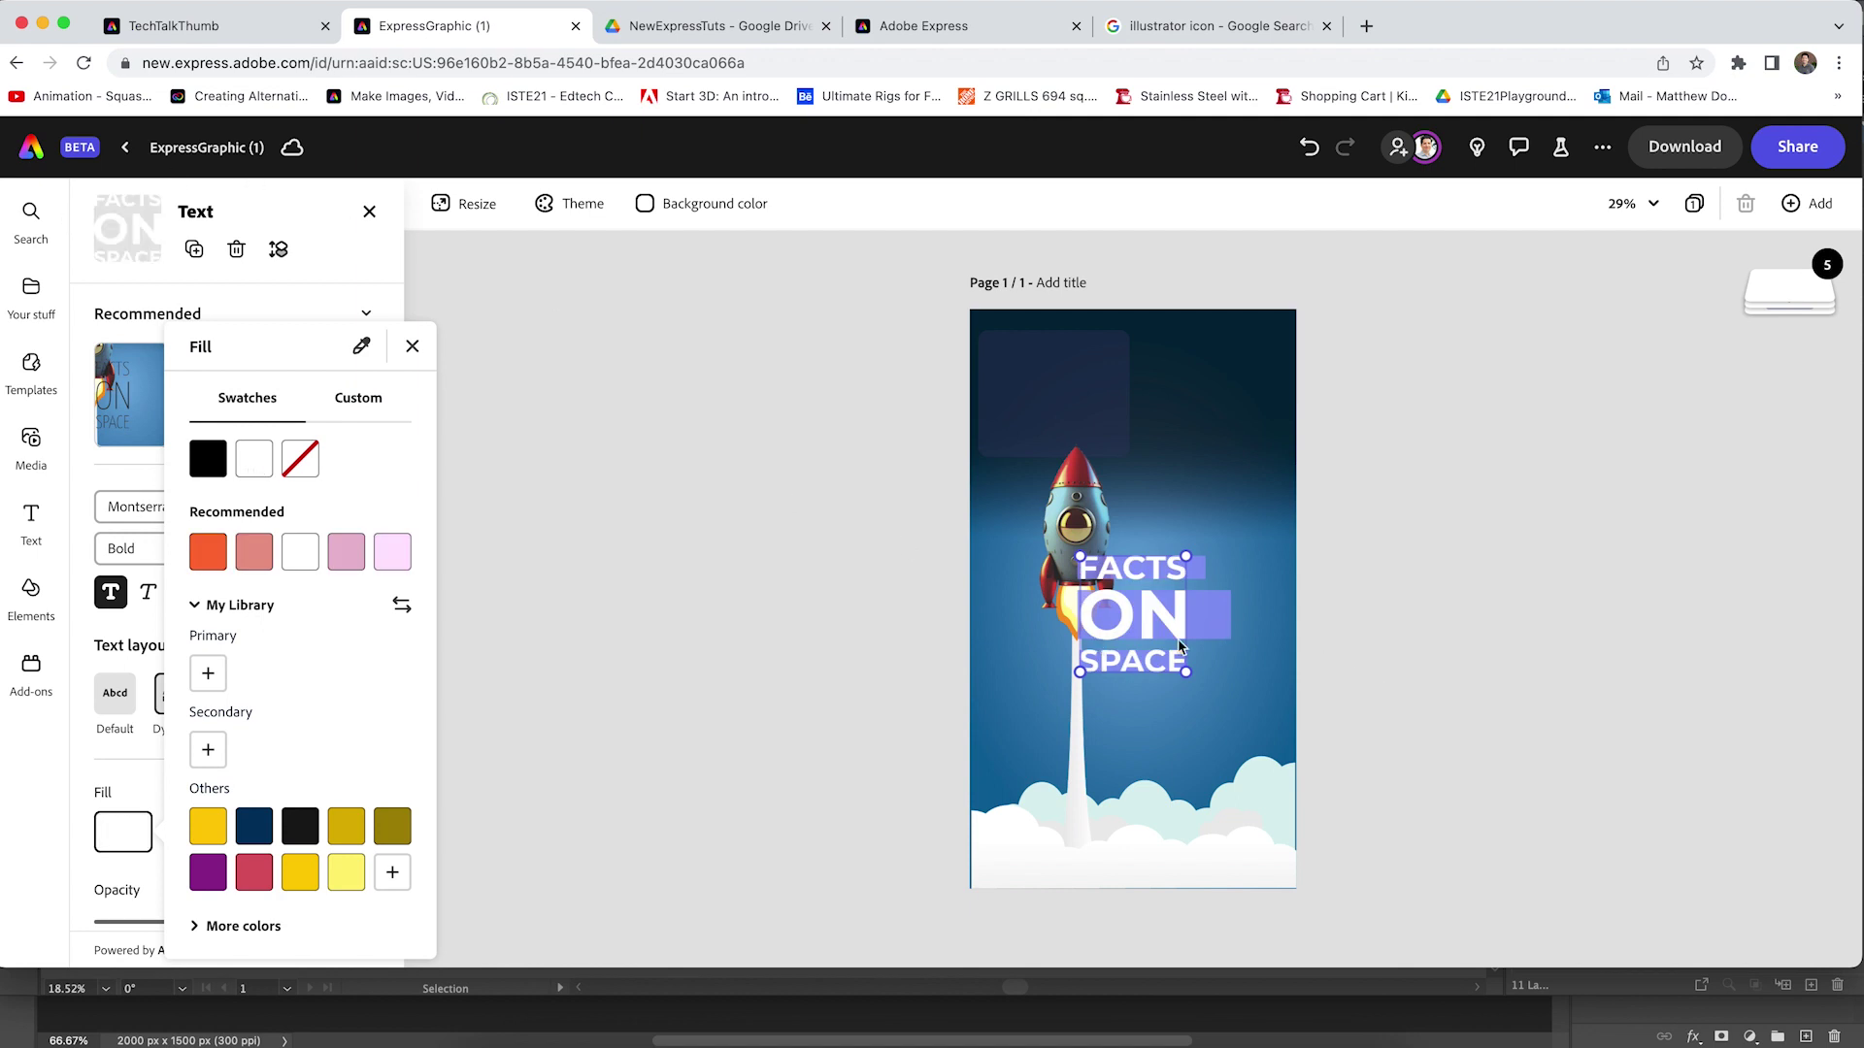
left_click(1076, 555)
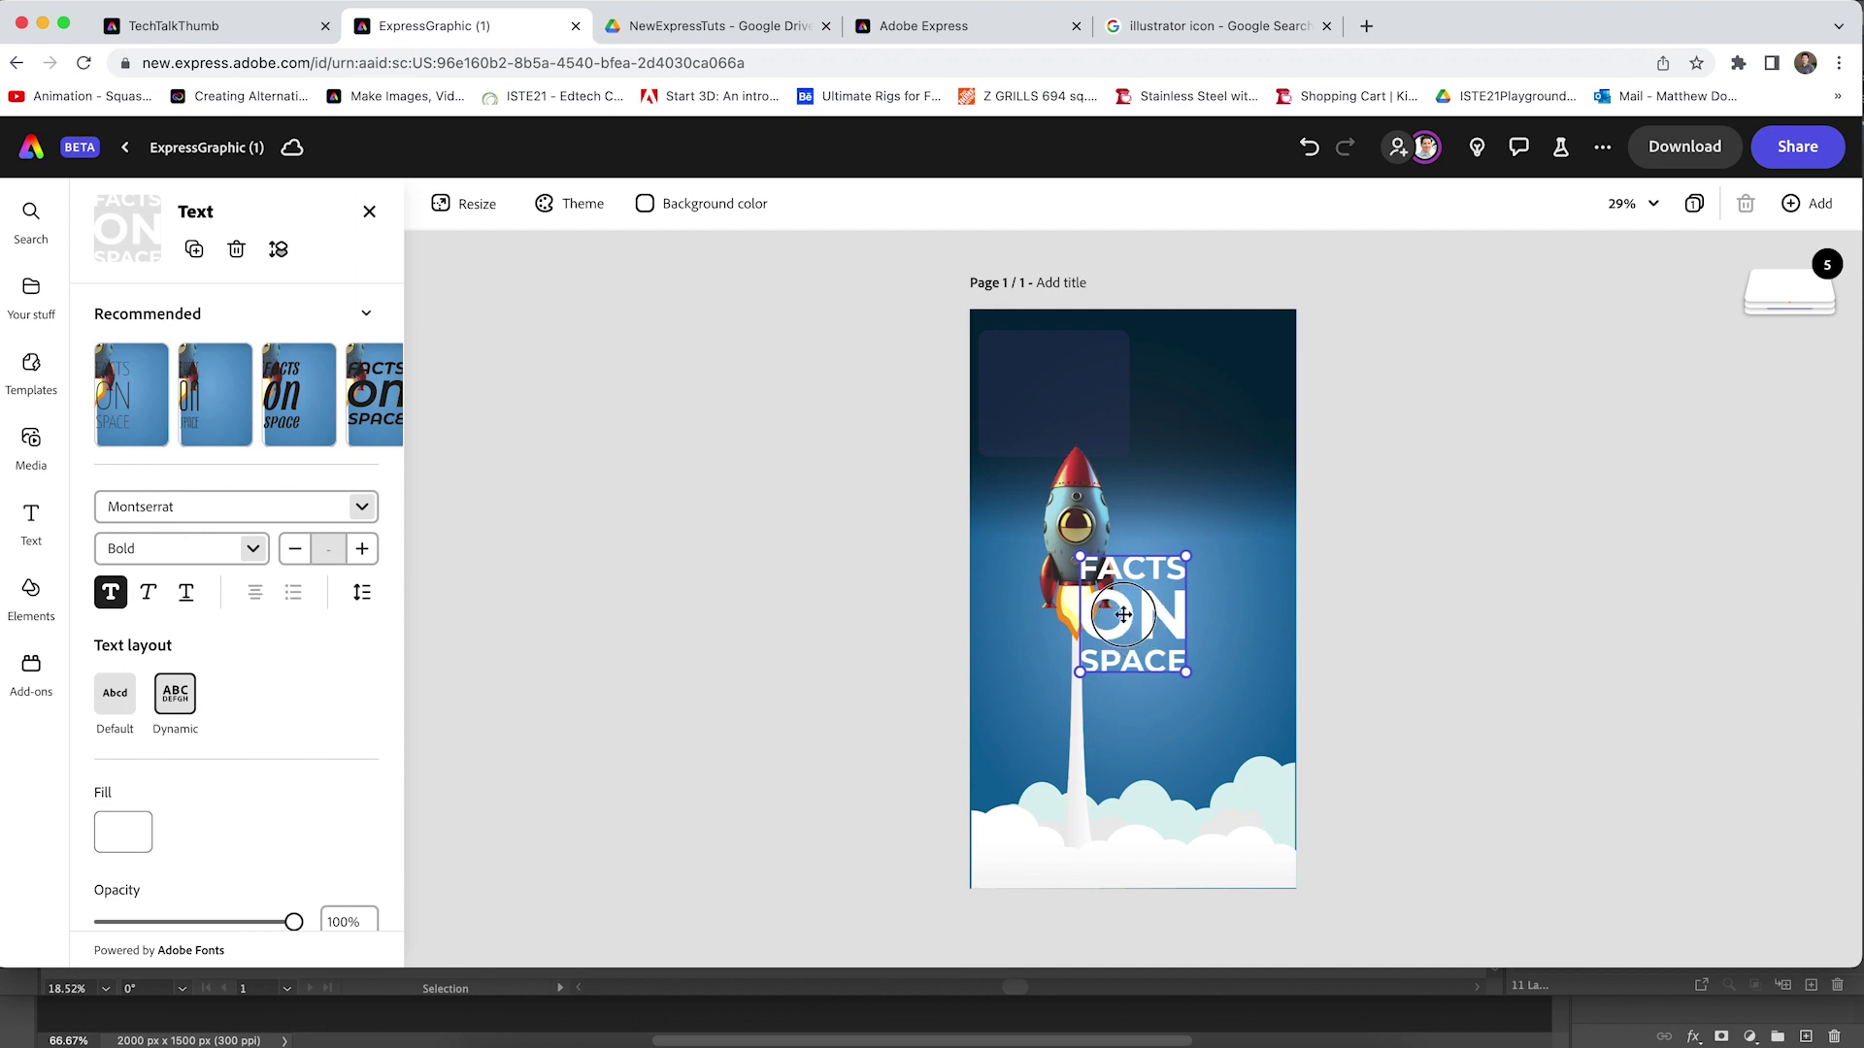
left_click_drag(1123, 613, 1053, 404)
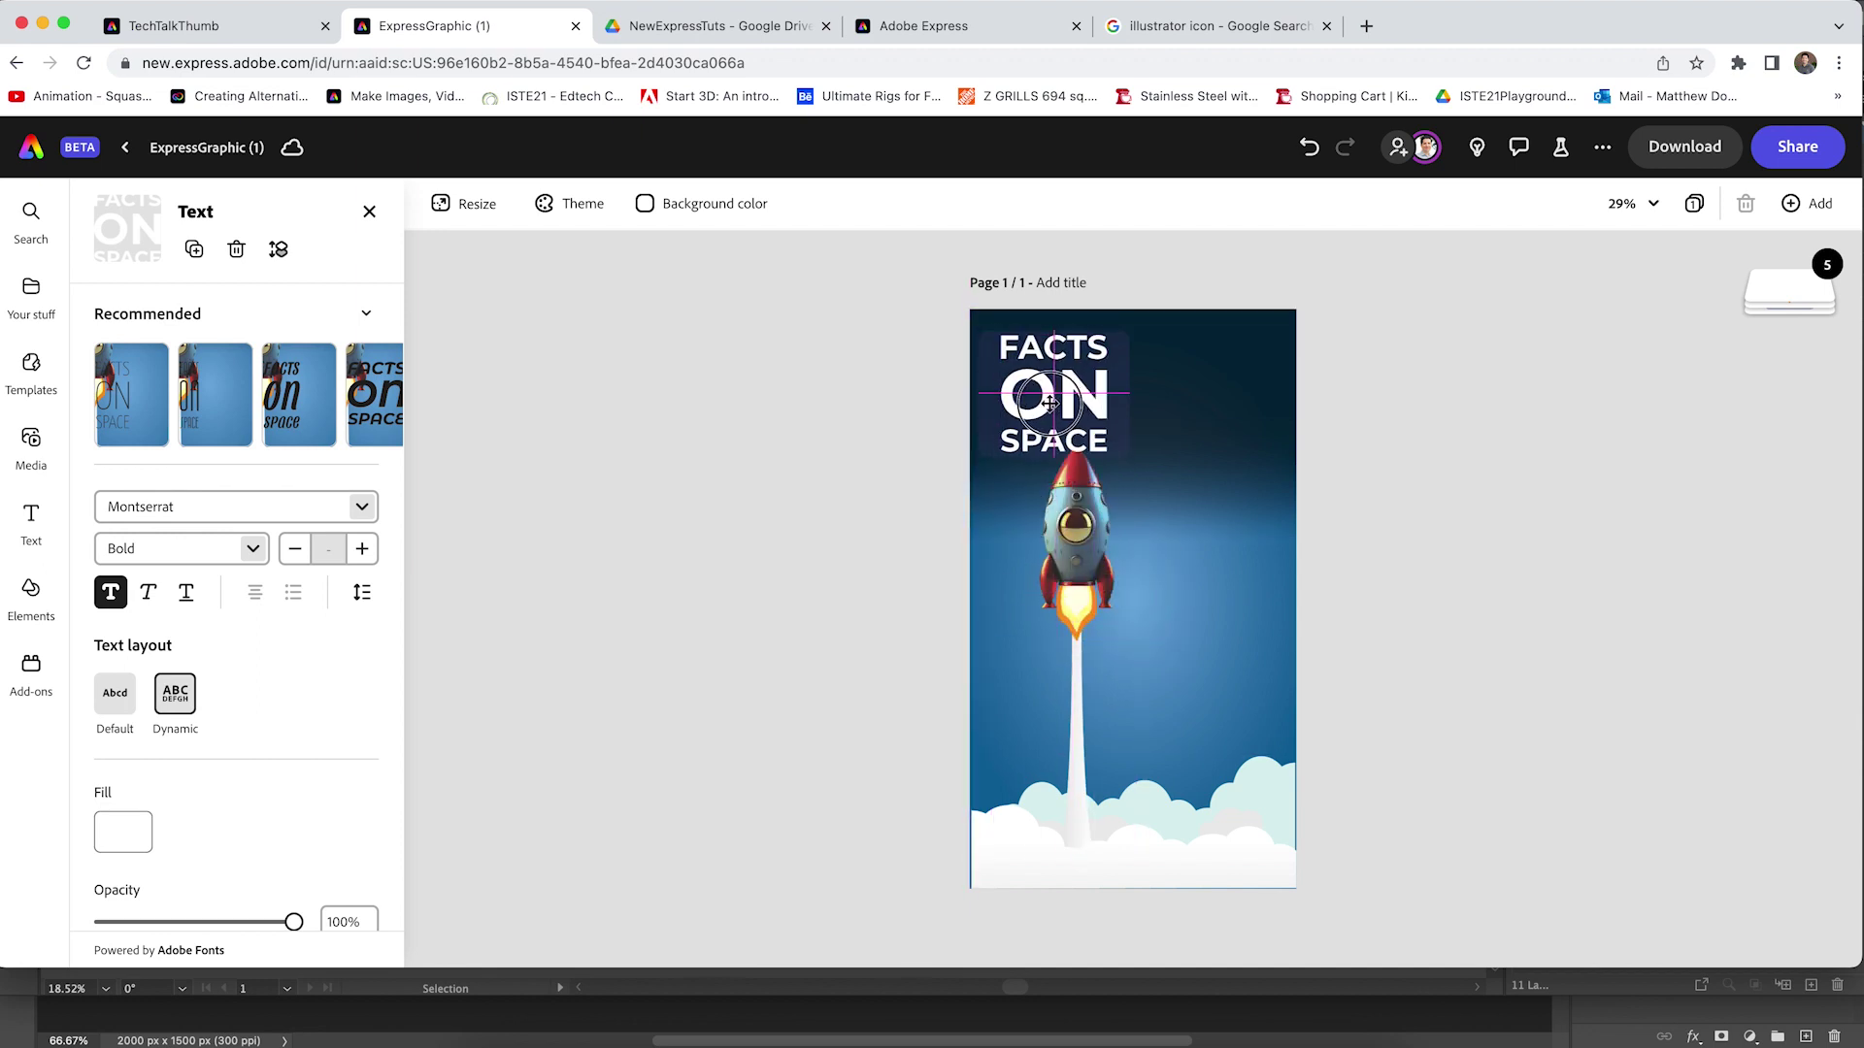
Delete the old translucent box behind the title.
left_click(1150, 420)
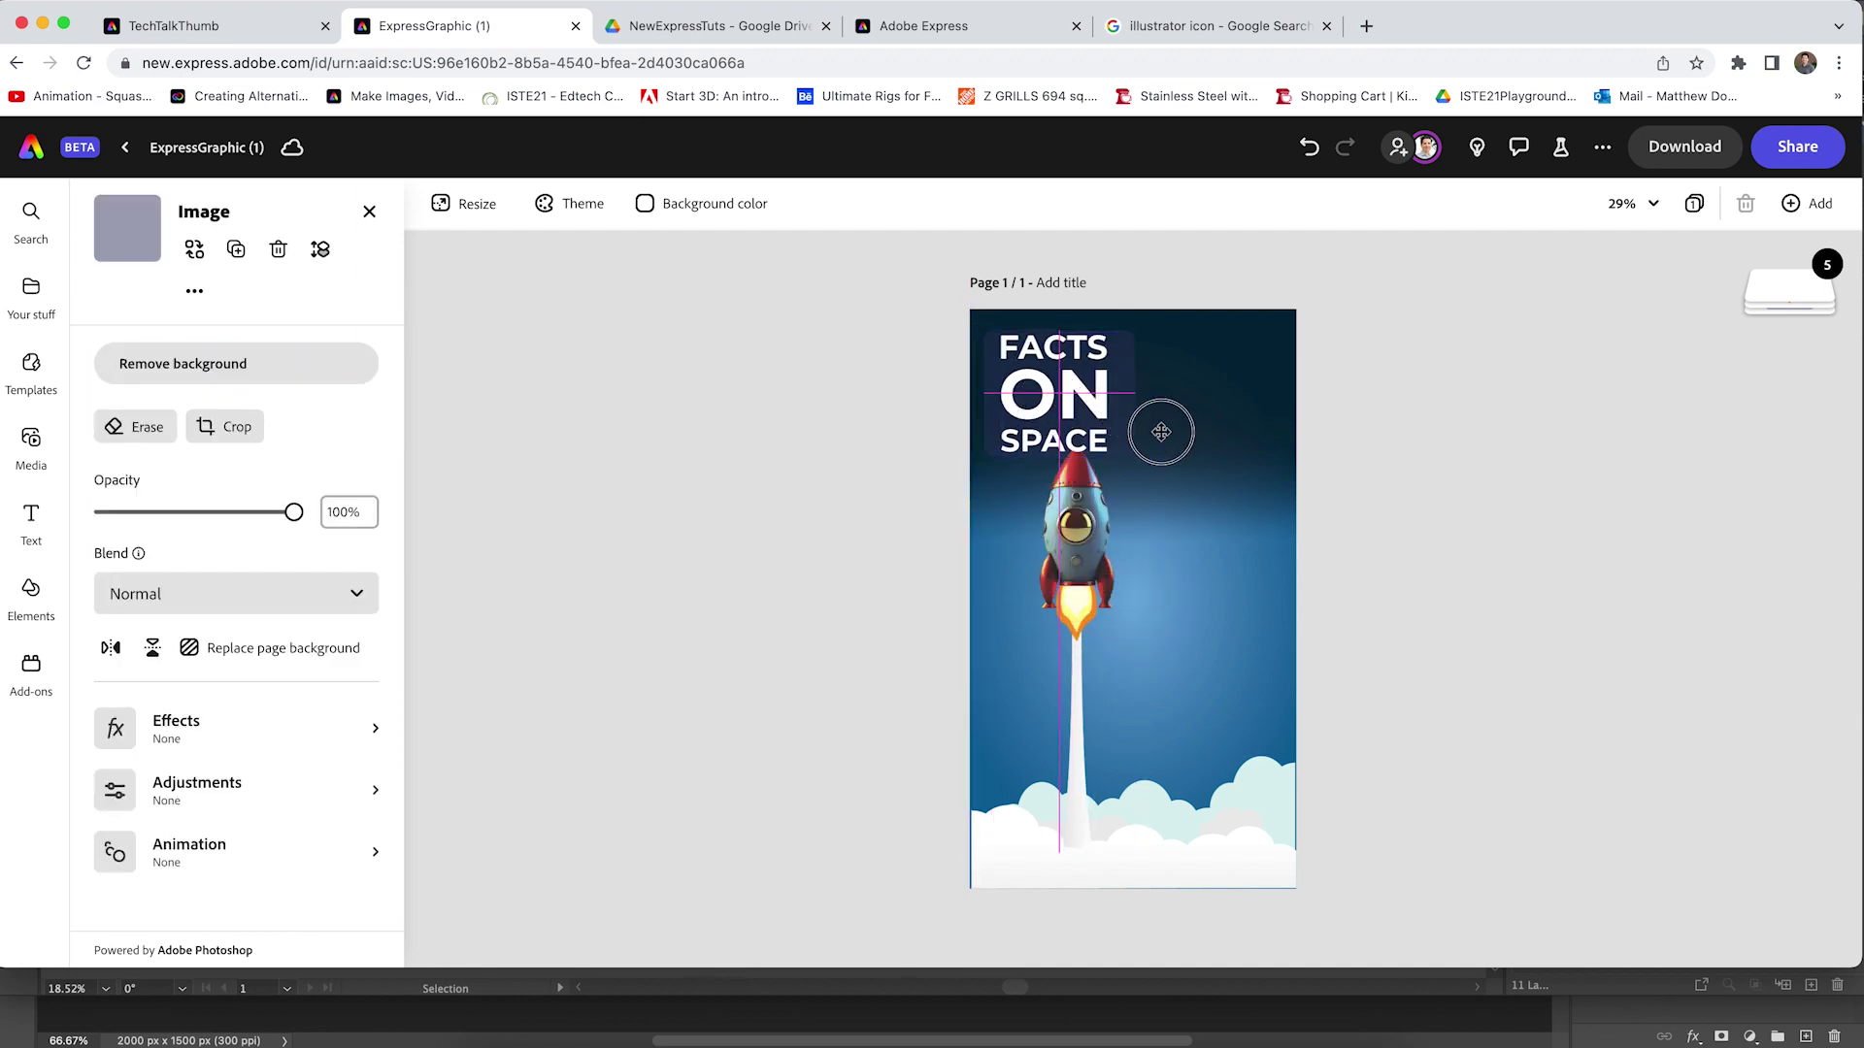
left_click_drag(1161, 431, 1270, 583)
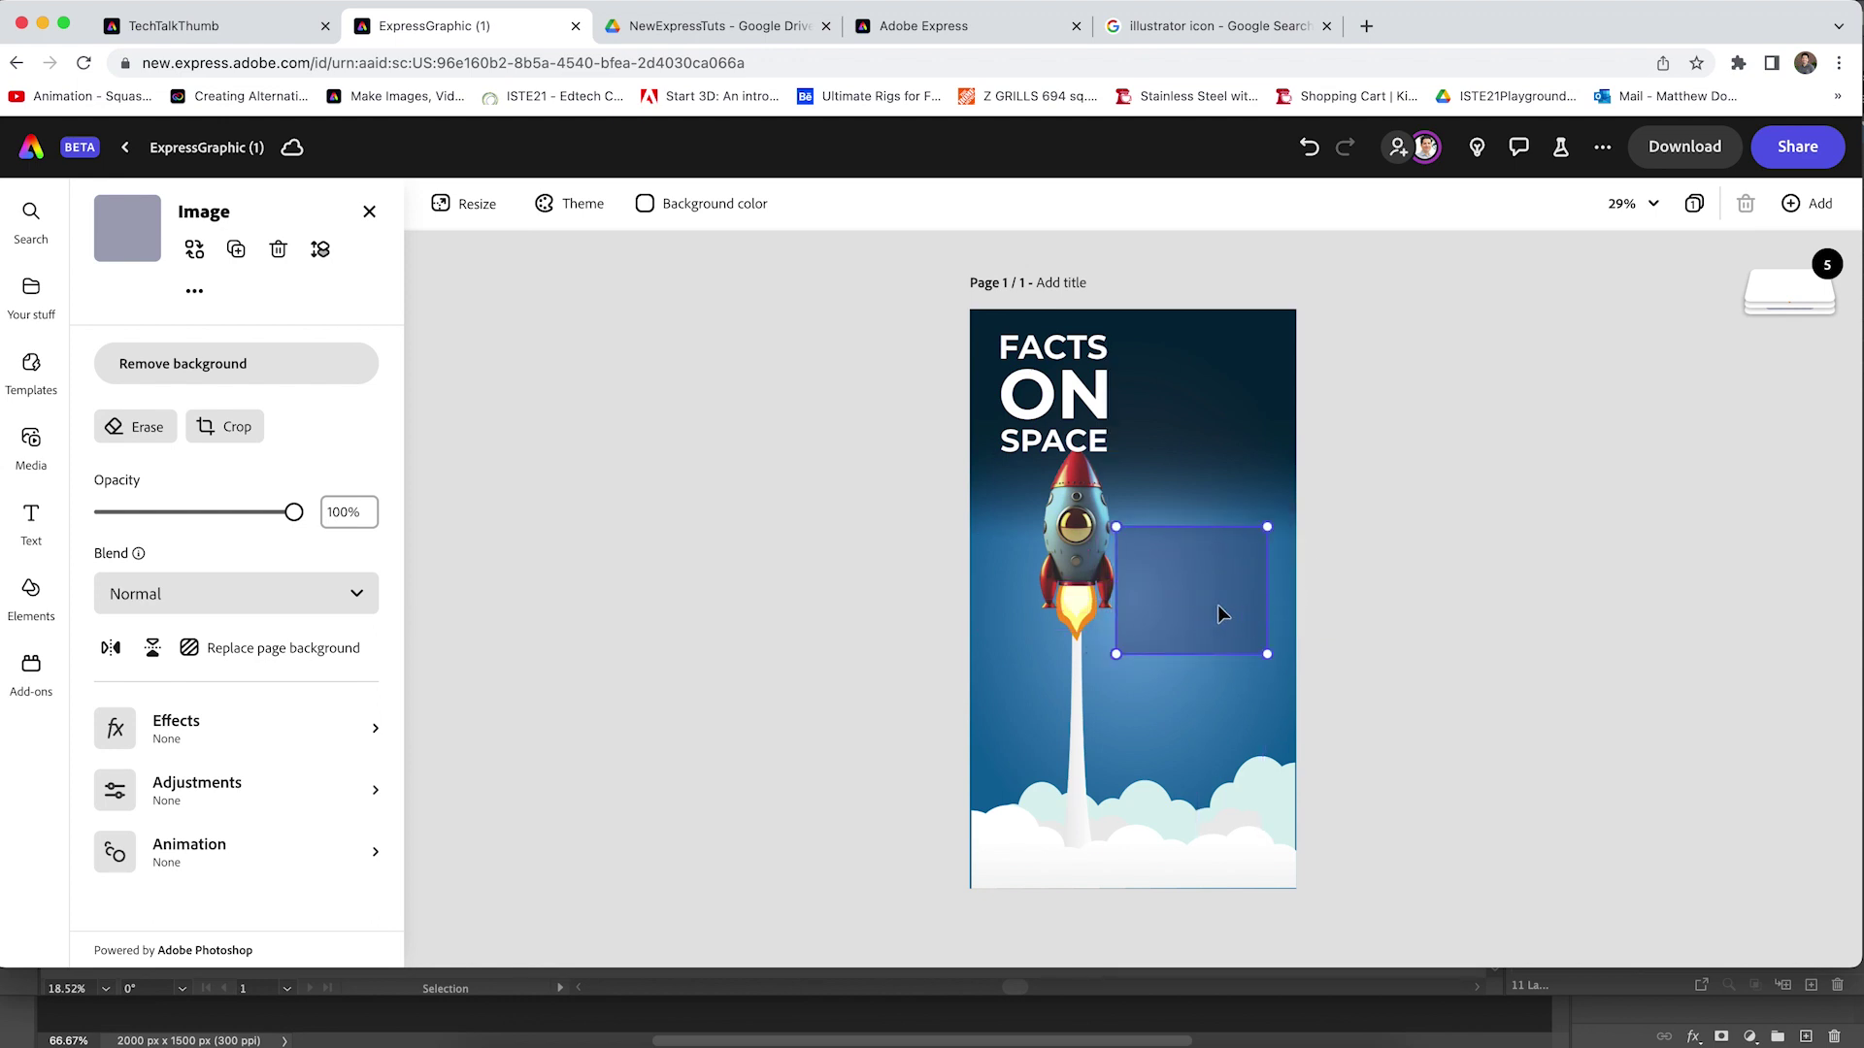
key("Delete")
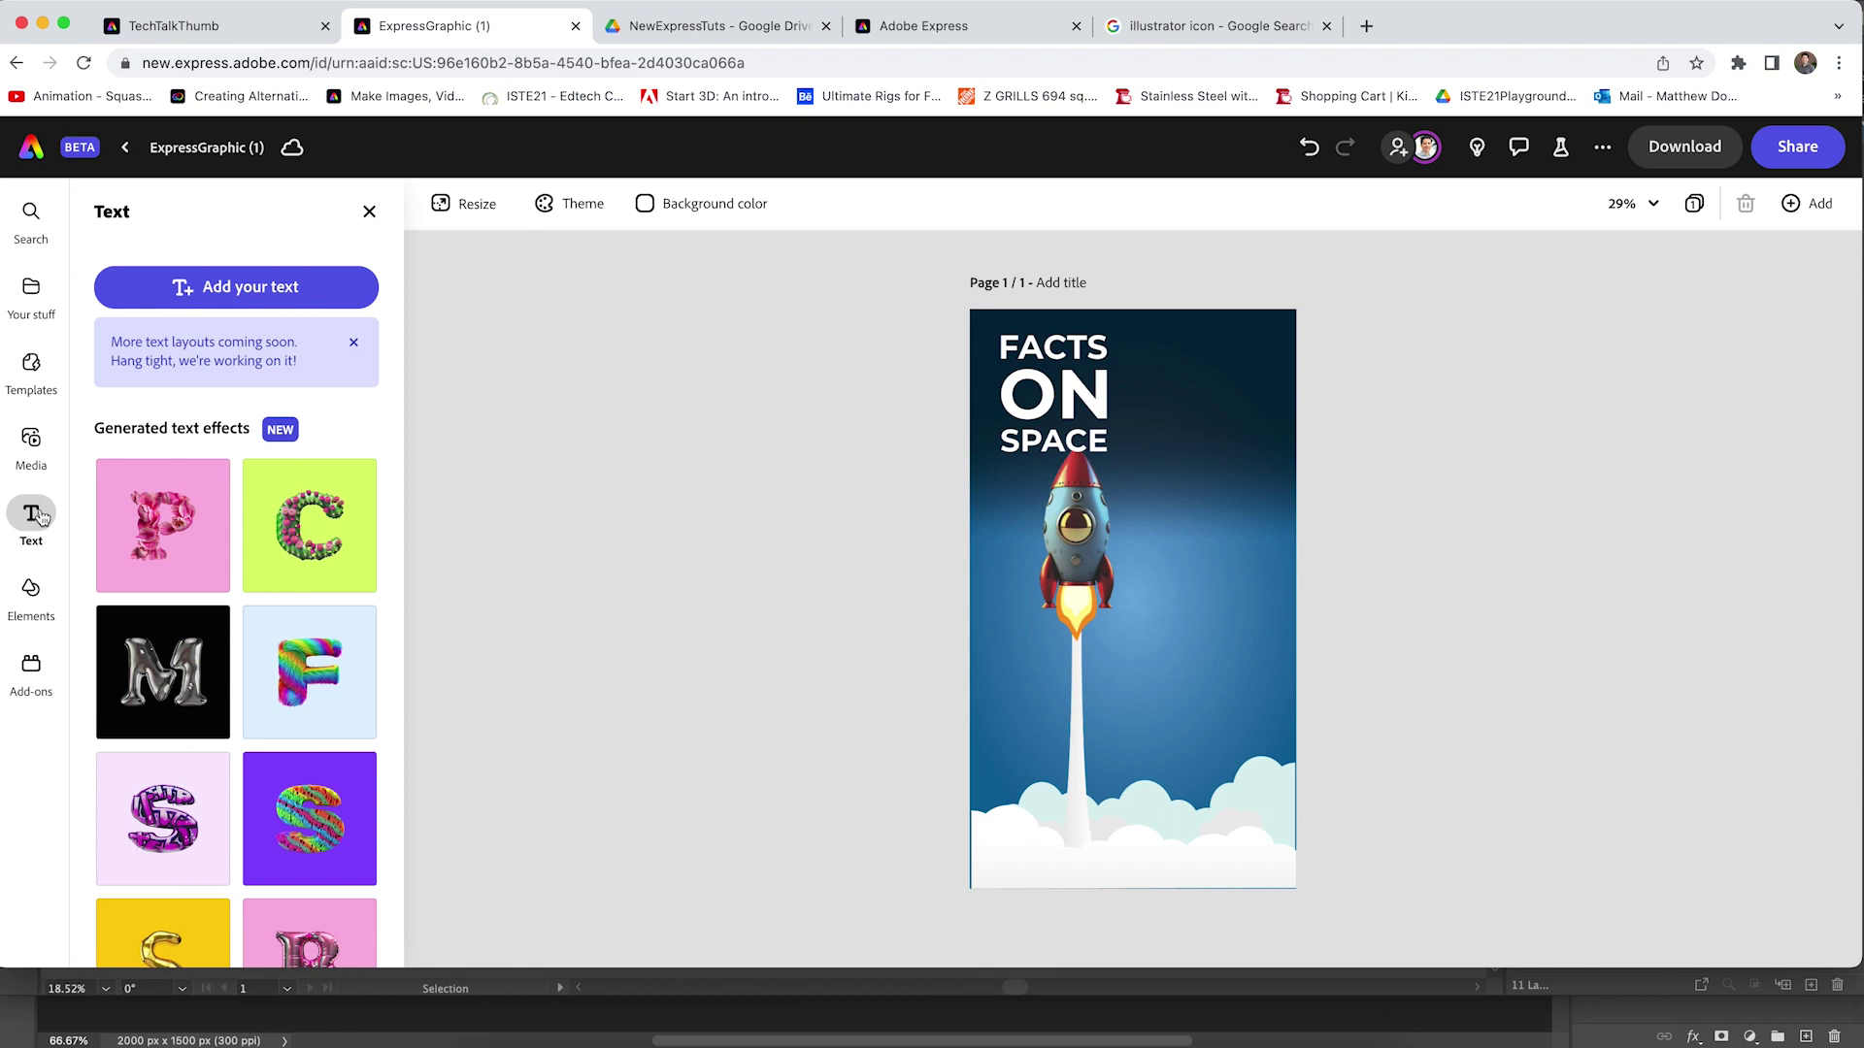
Add a black square from the basic shapes and place it over the title.
left_click(34, 600)
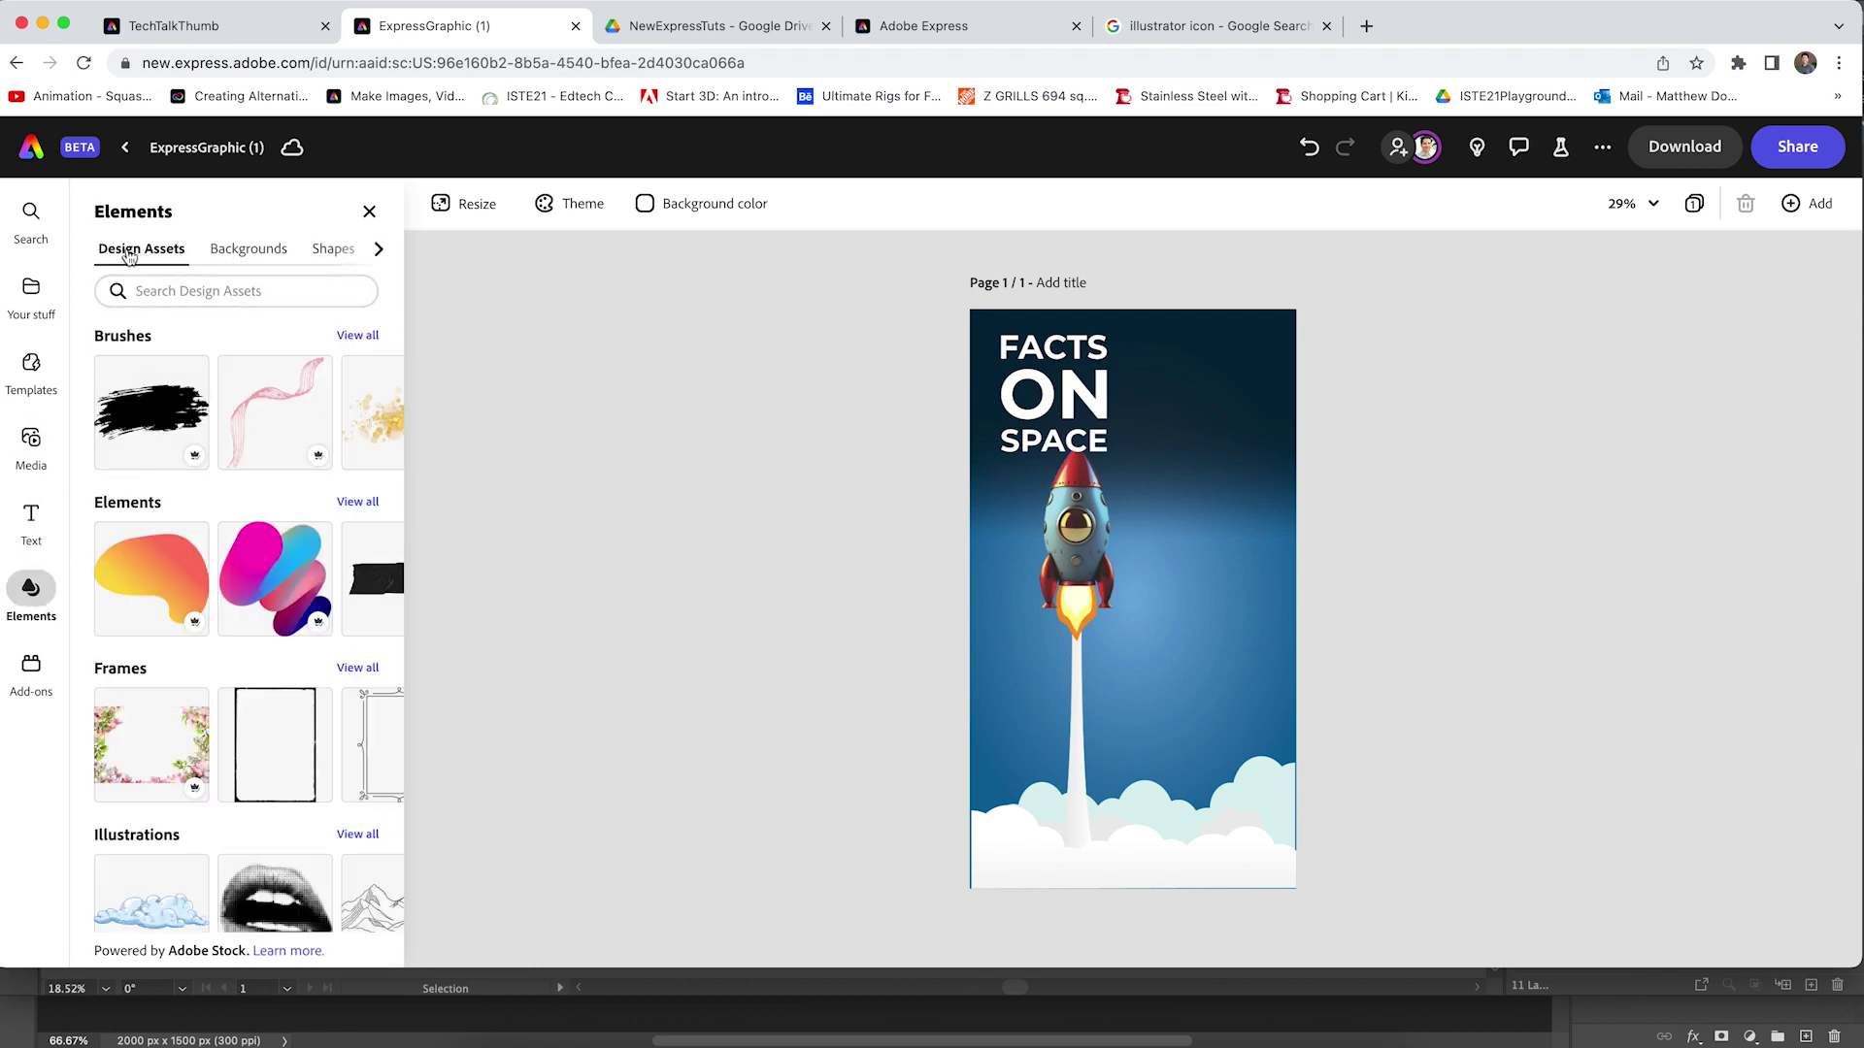
left_click(330, 251)
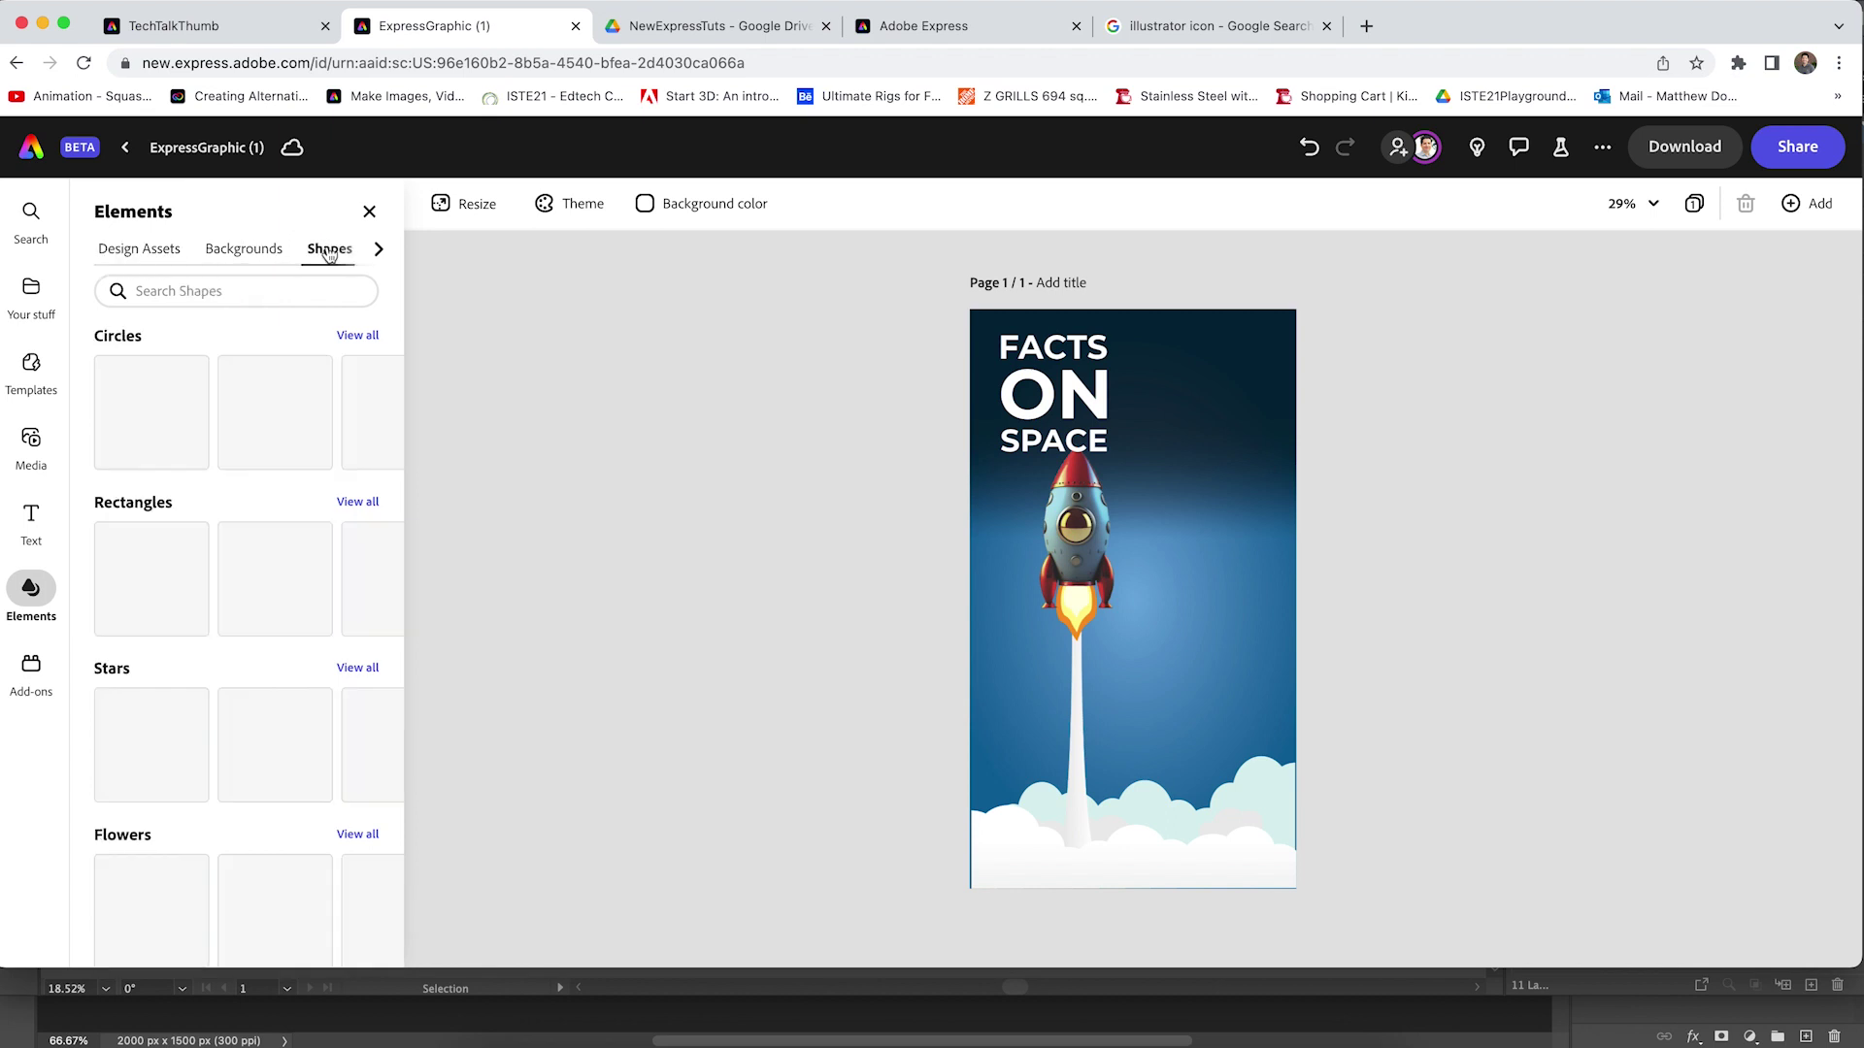
scroll(300, 605, "right", 2)
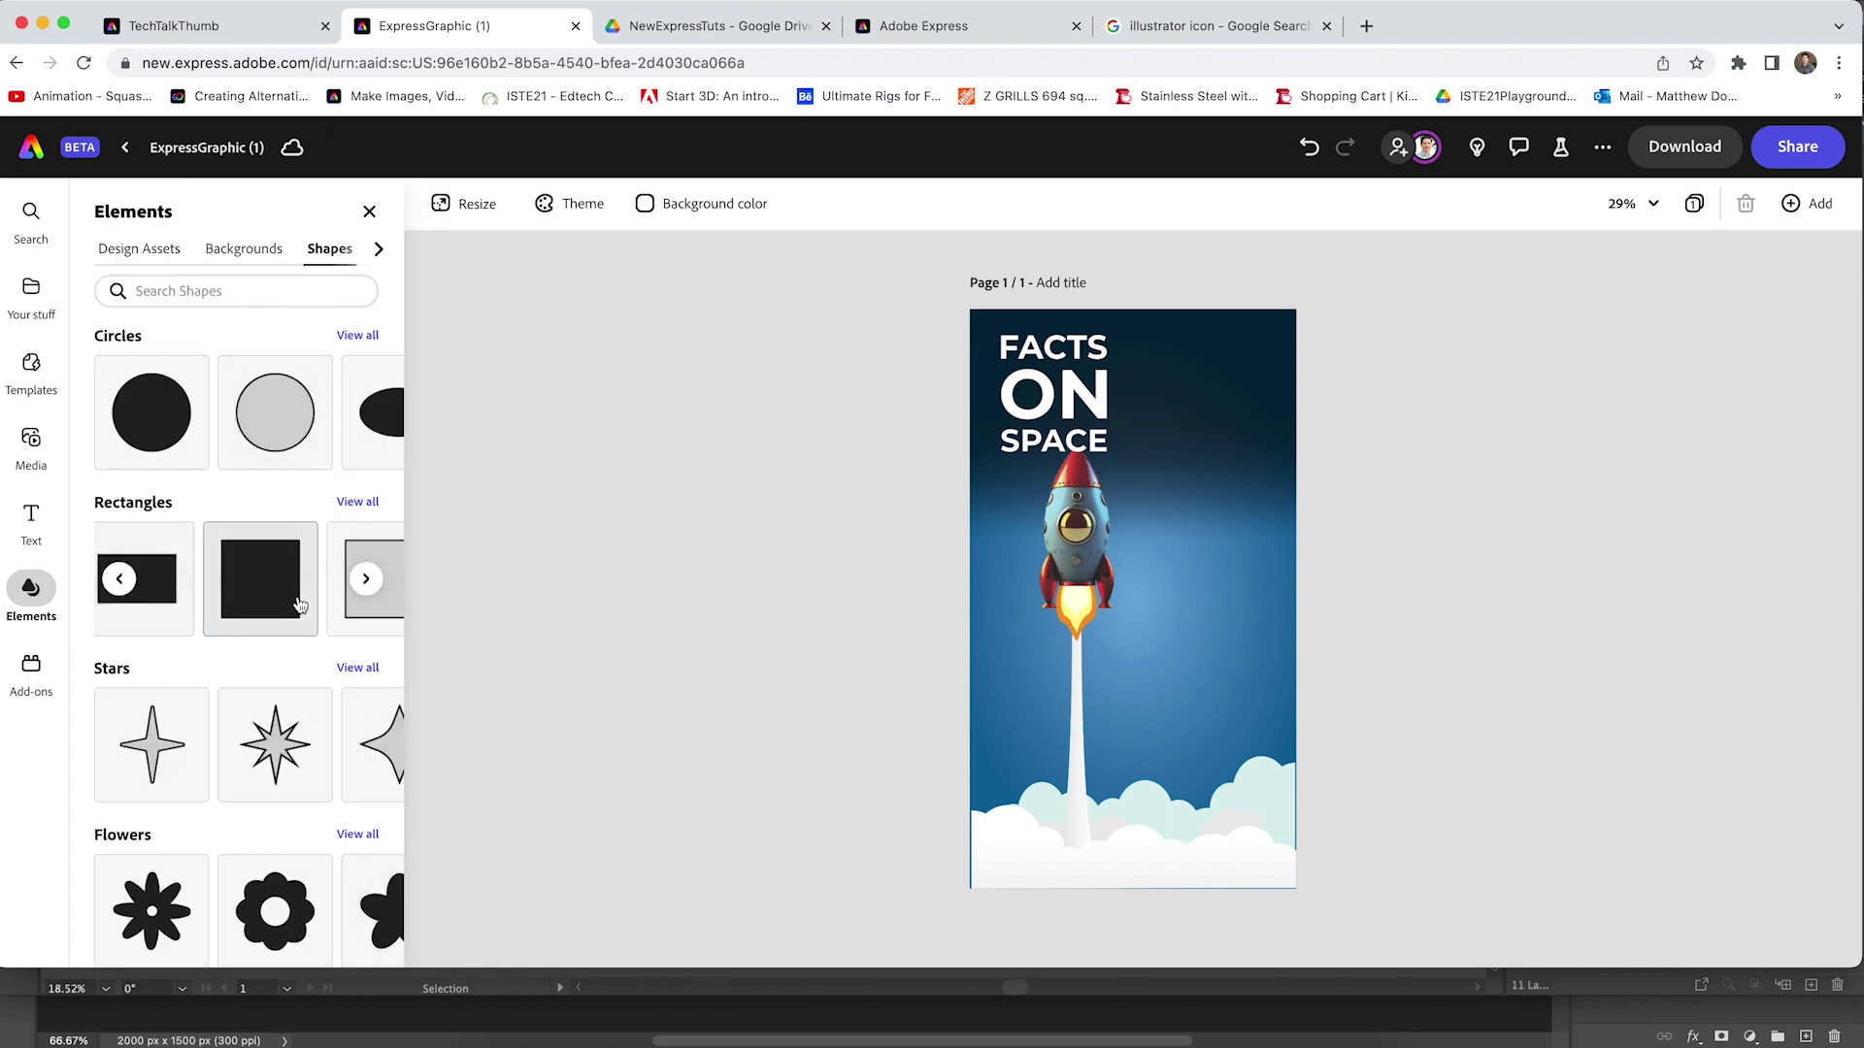
left_click(266, 594)
left_click(1117, 583)
left_click_drag(1116, 582, 1124, 458)
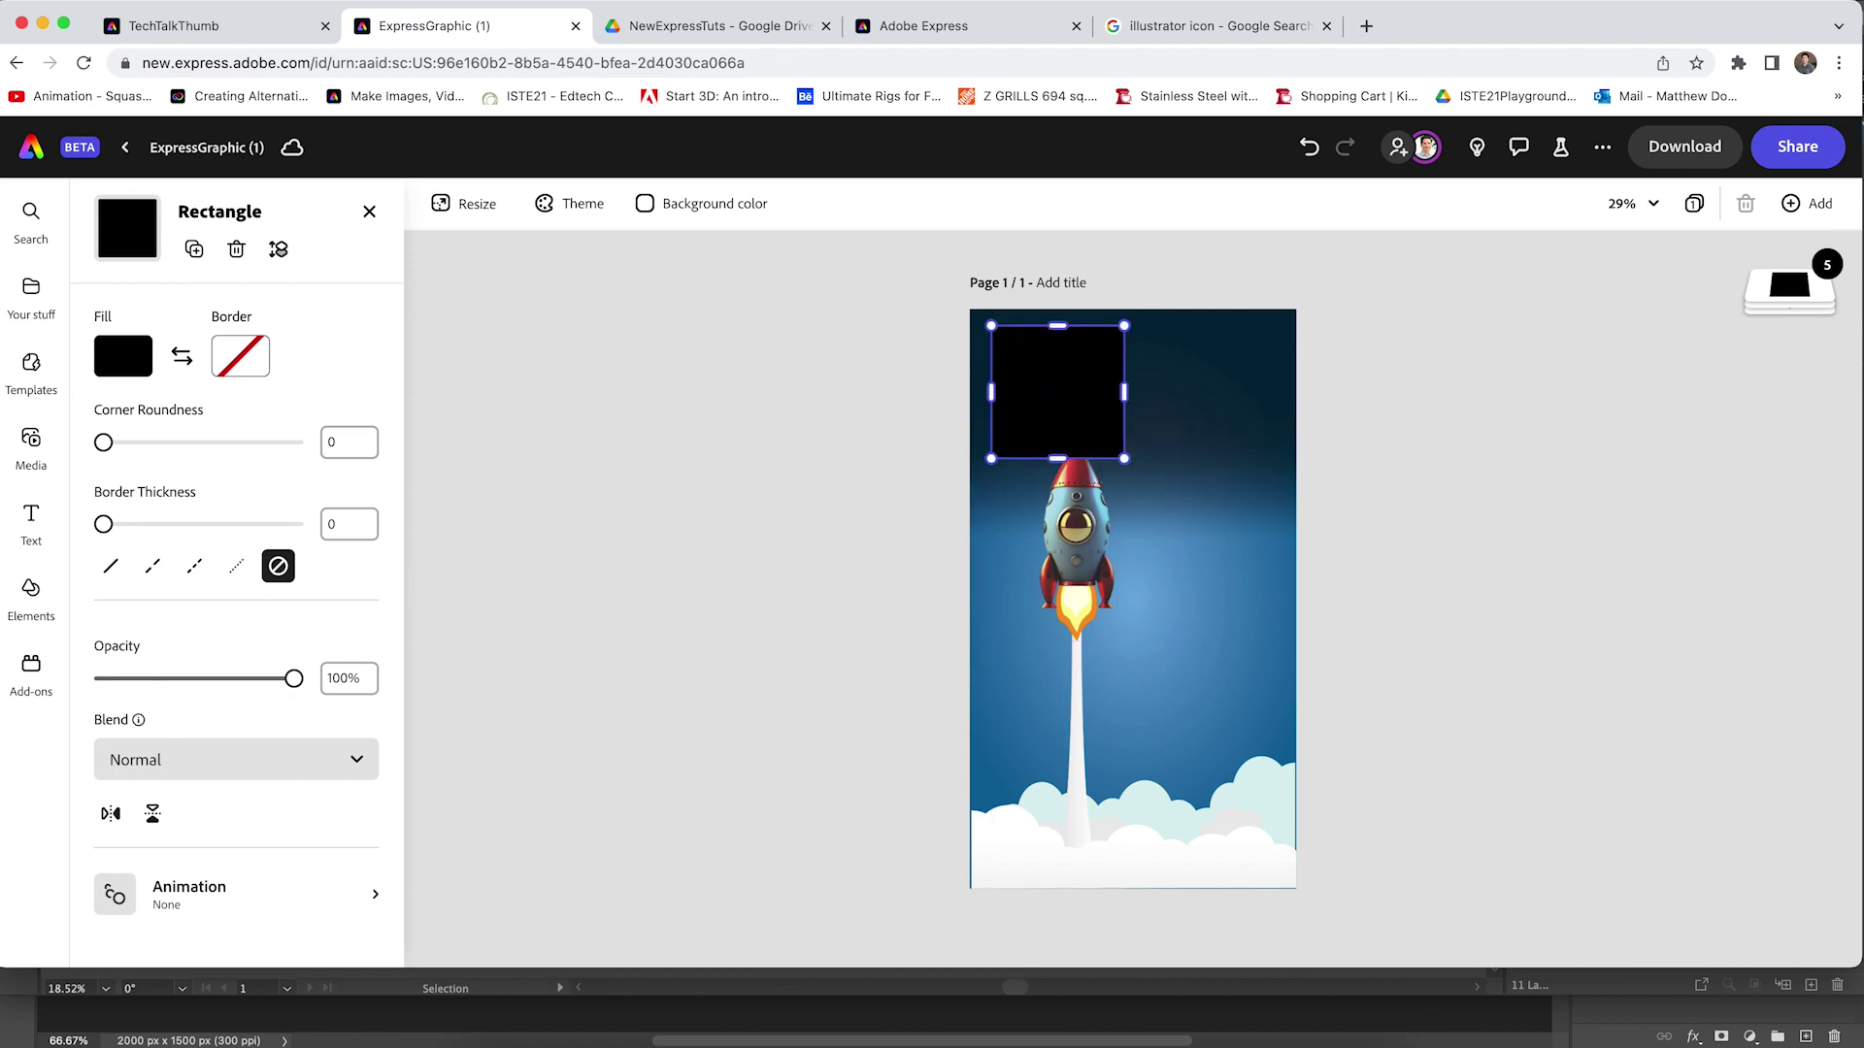
Send the rectangle behind the title text and set its corner roundness to 35.
left_click(1788, 282)
left_click_drag(1788, 281, 1788, 326)
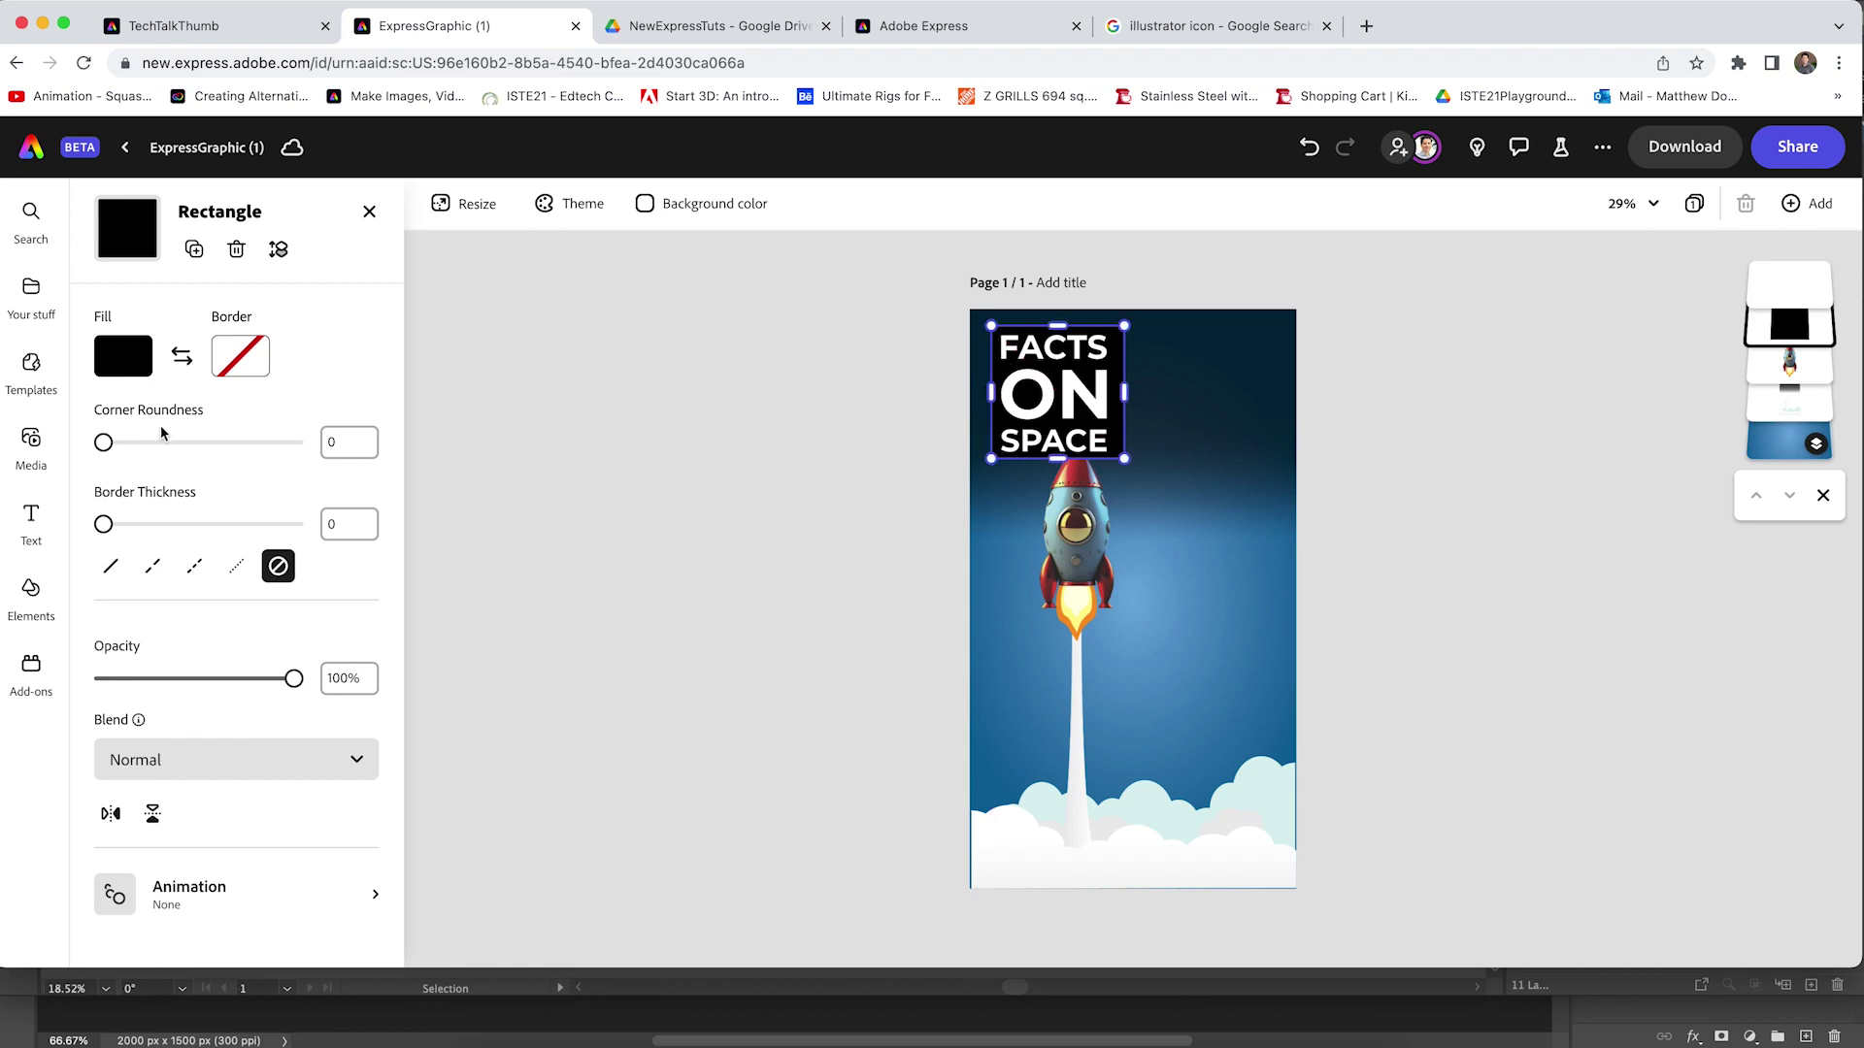
left_click_drag(111, 447, 138, 450)
left_click_drag(1118, 433, 1115, 430)
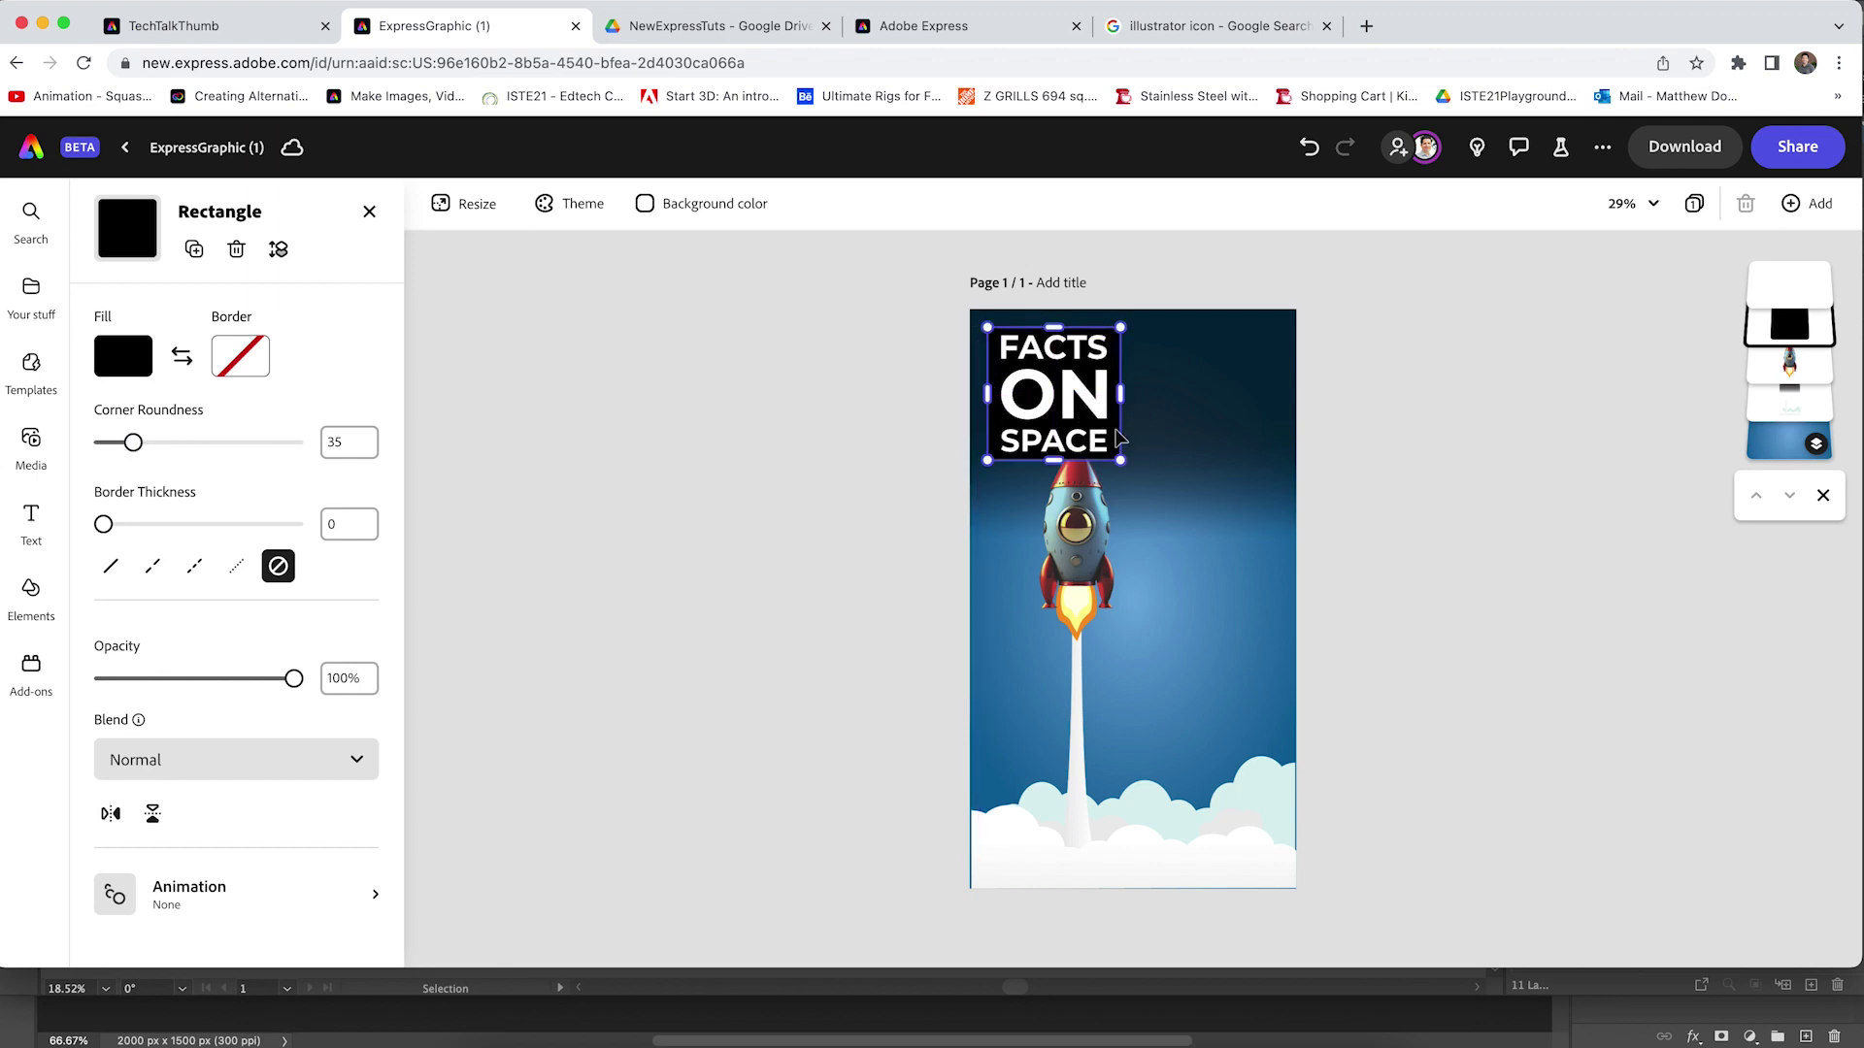
Set the black title box to 28% opacity.
left_click(822, 466)
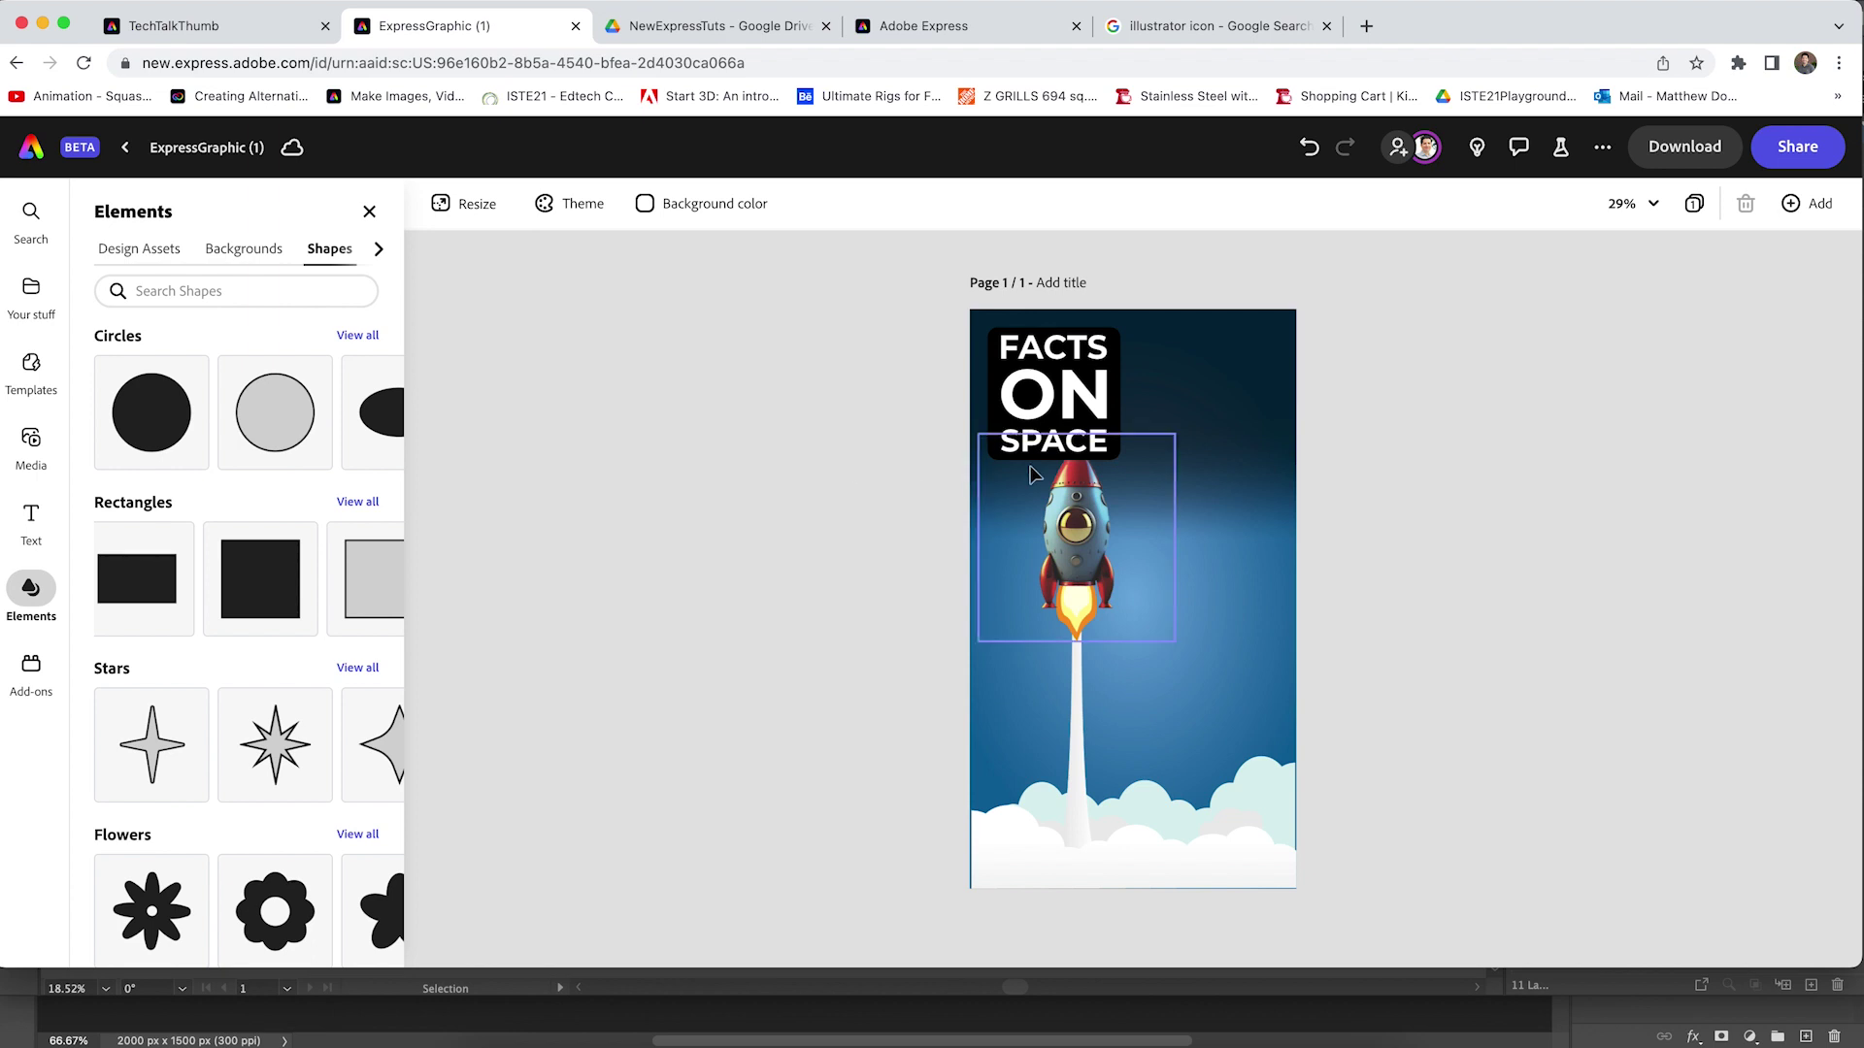
left_click(992, 415)
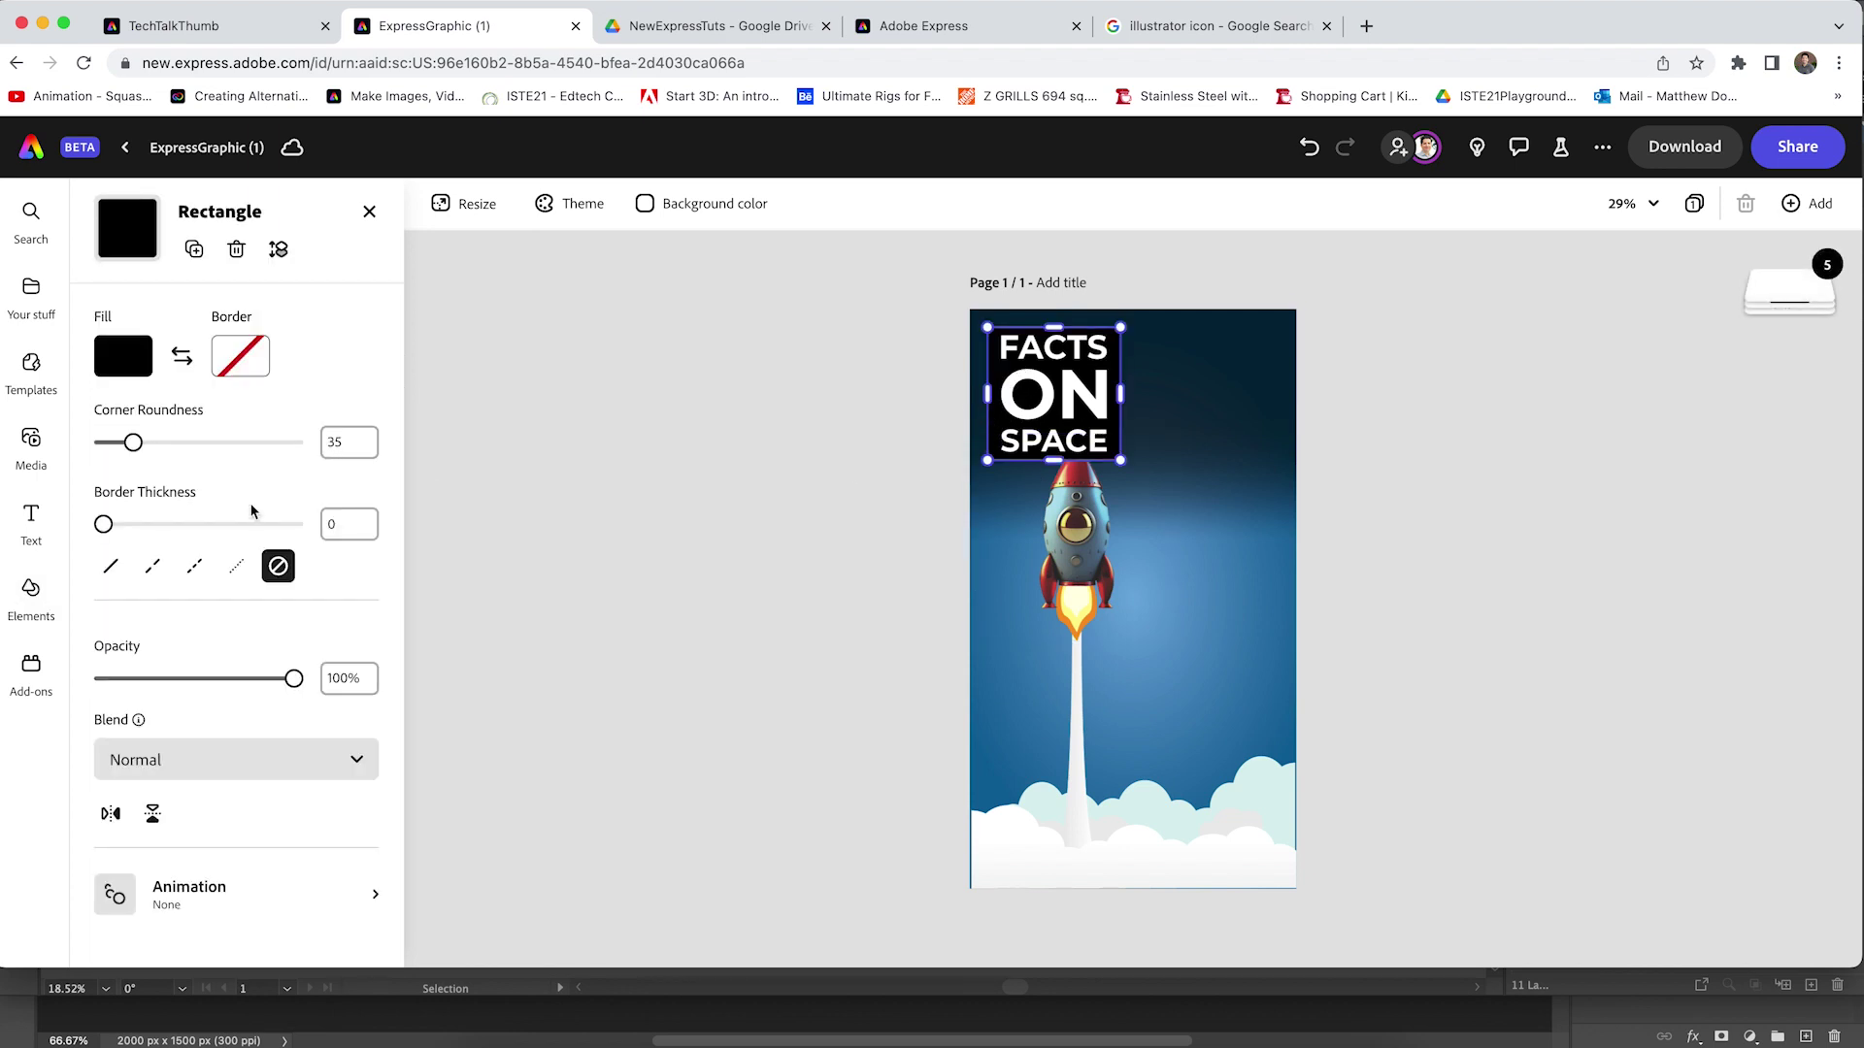
left_click_drag(292, 678, 156, 695)
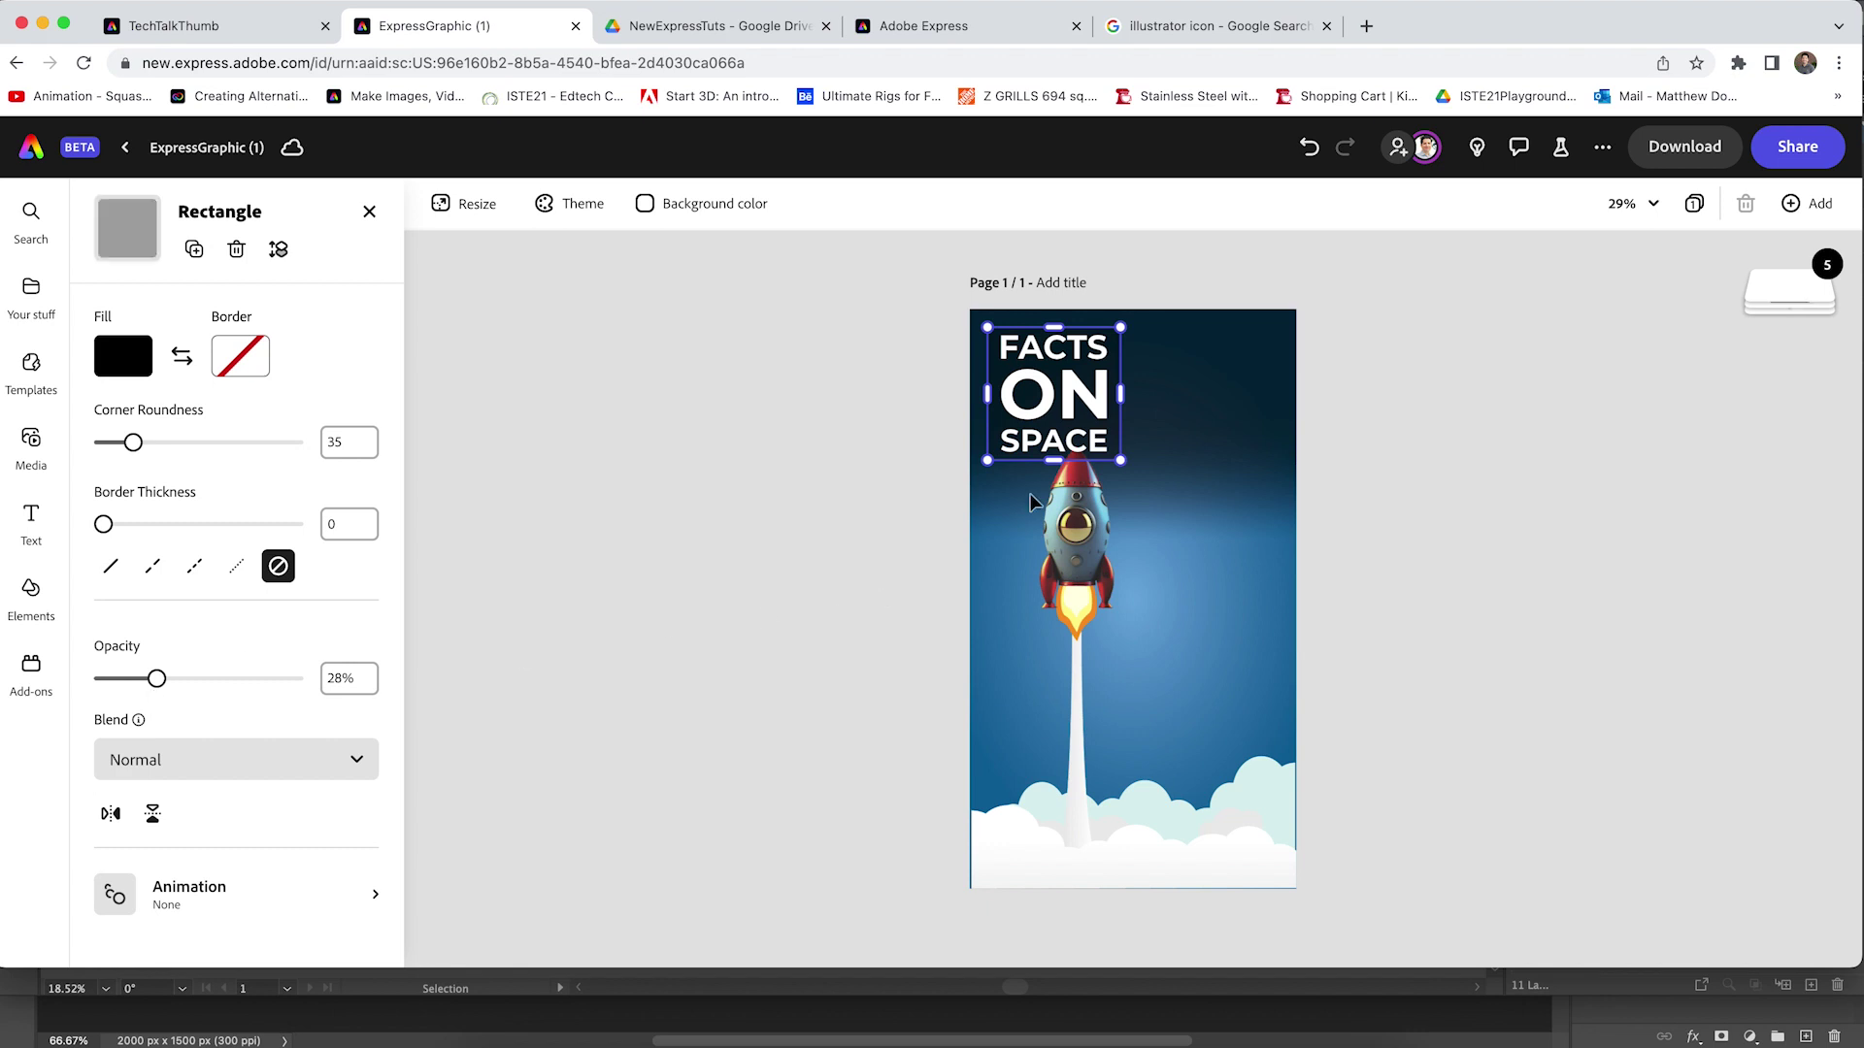
Bring the rocket layer to the top of the layer stack.
mouse_move(1803, 307)
left_click(1801, 371)
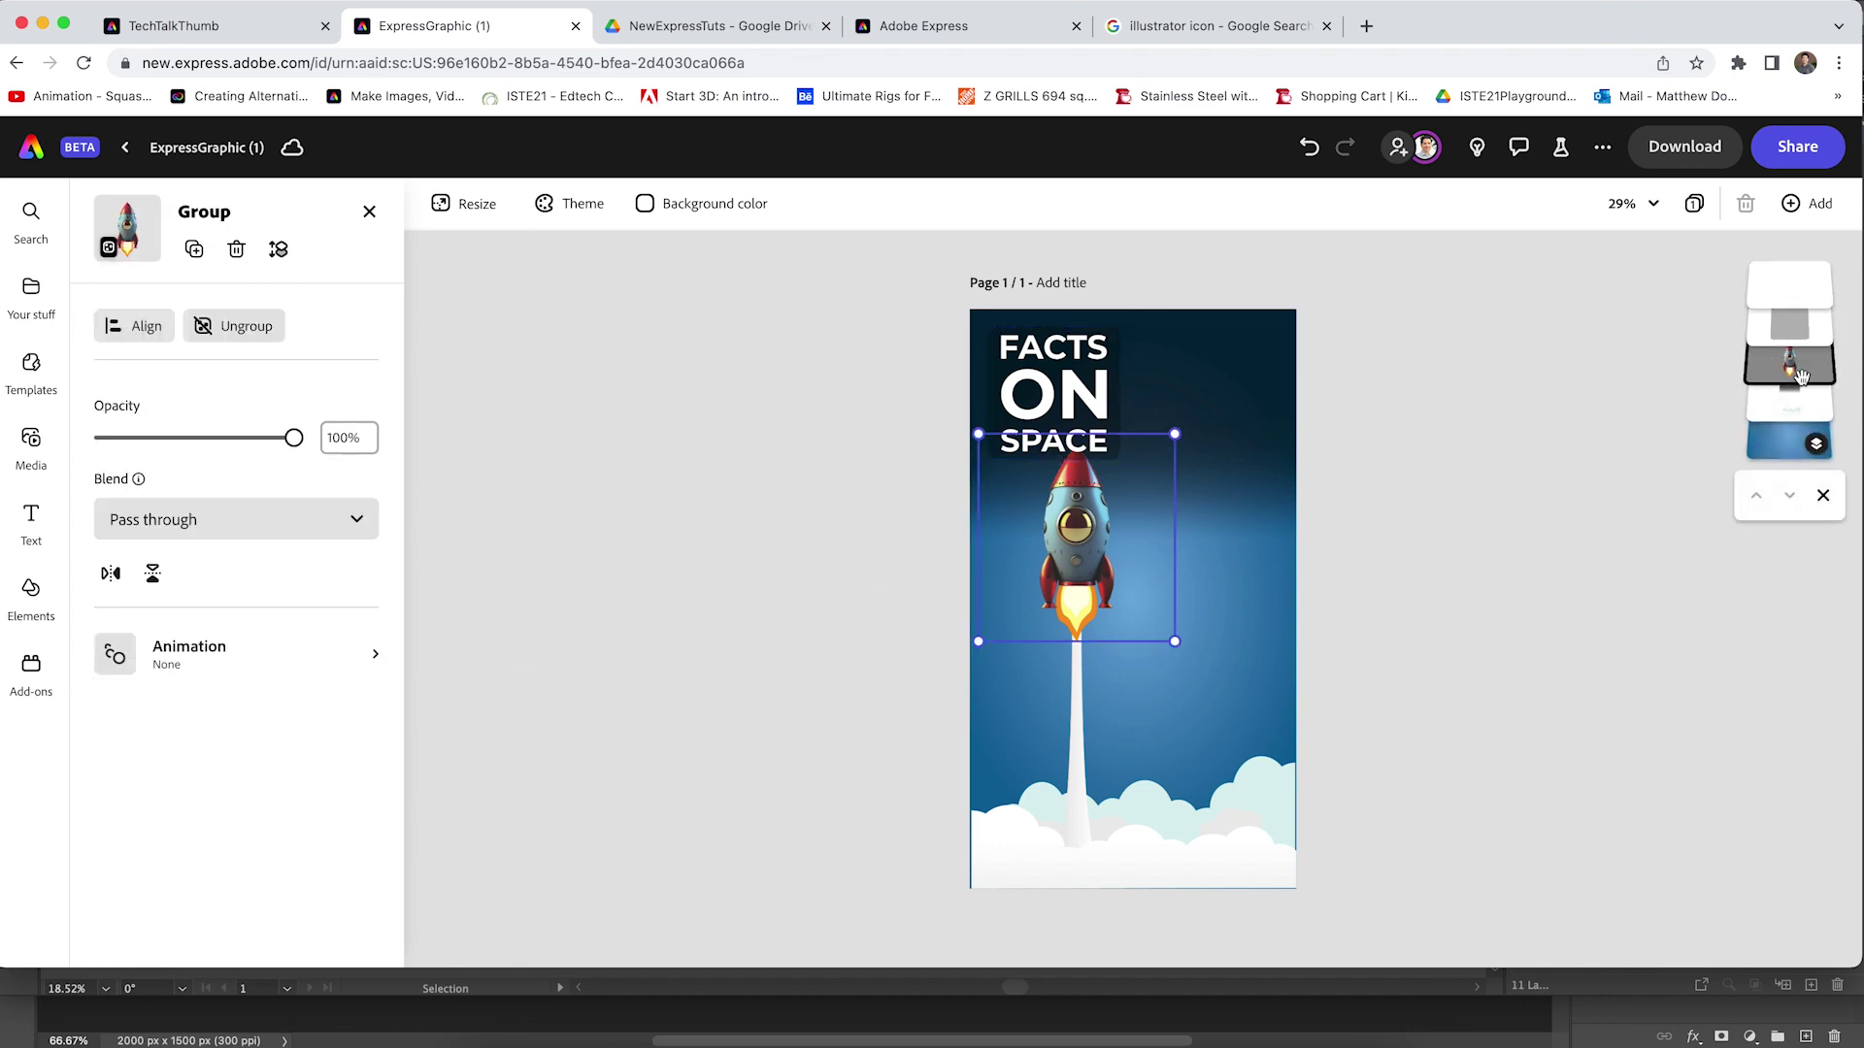
left_click_drag(1801, 376, 1789, 276)
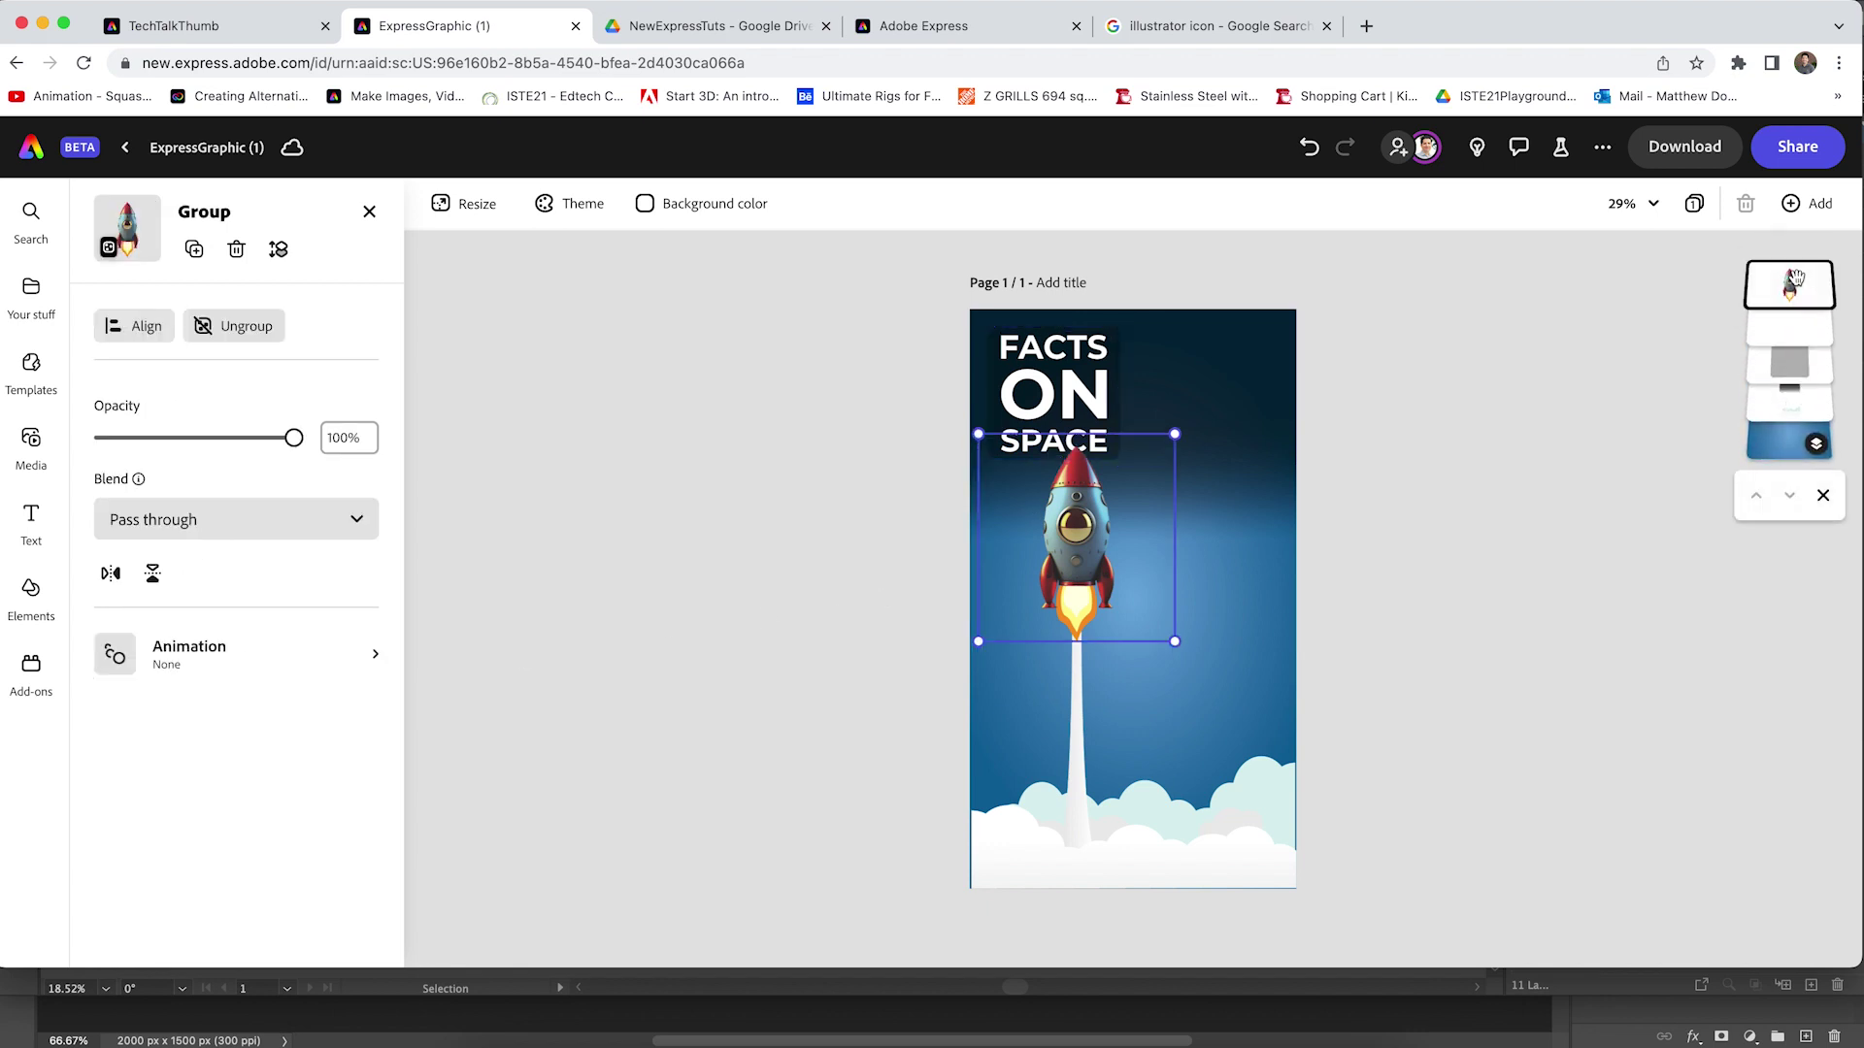
Widen the rounded title box on both its left and right sides.
left_click(1117, 379)
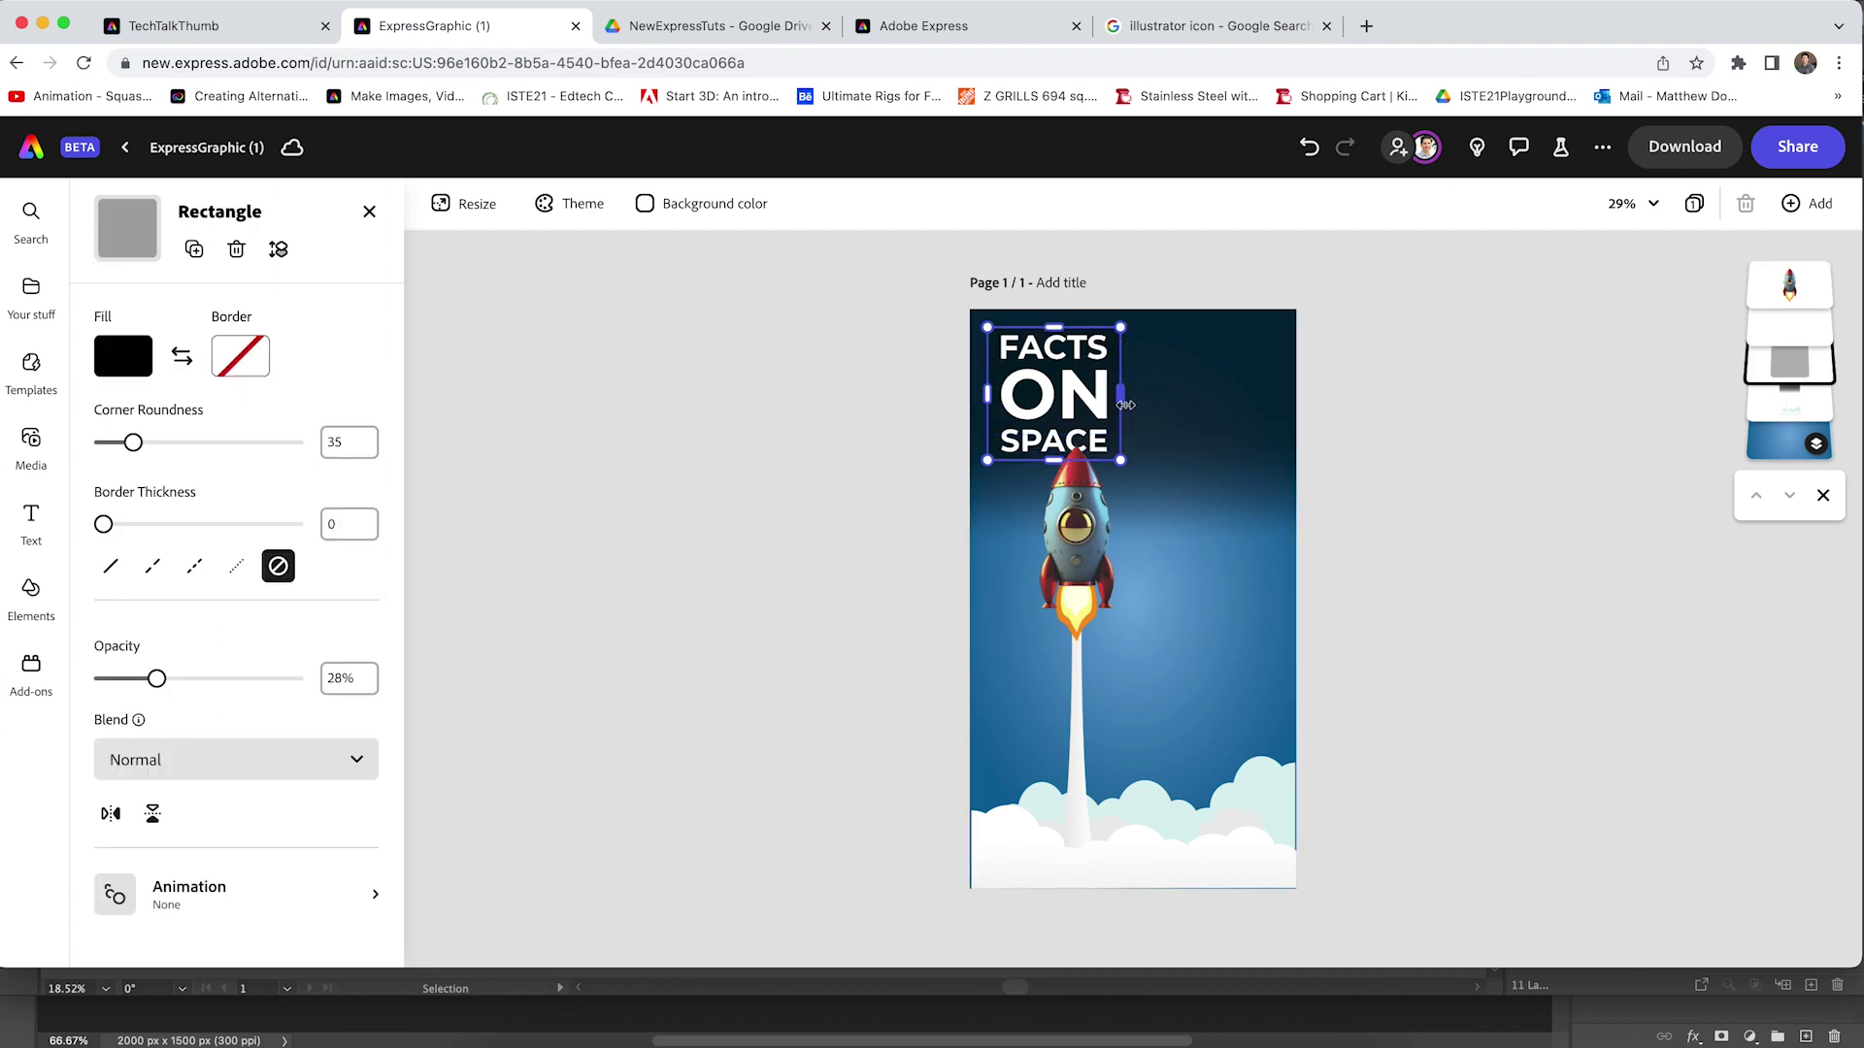
left_click_drag(1134, 405, 1143, 405)
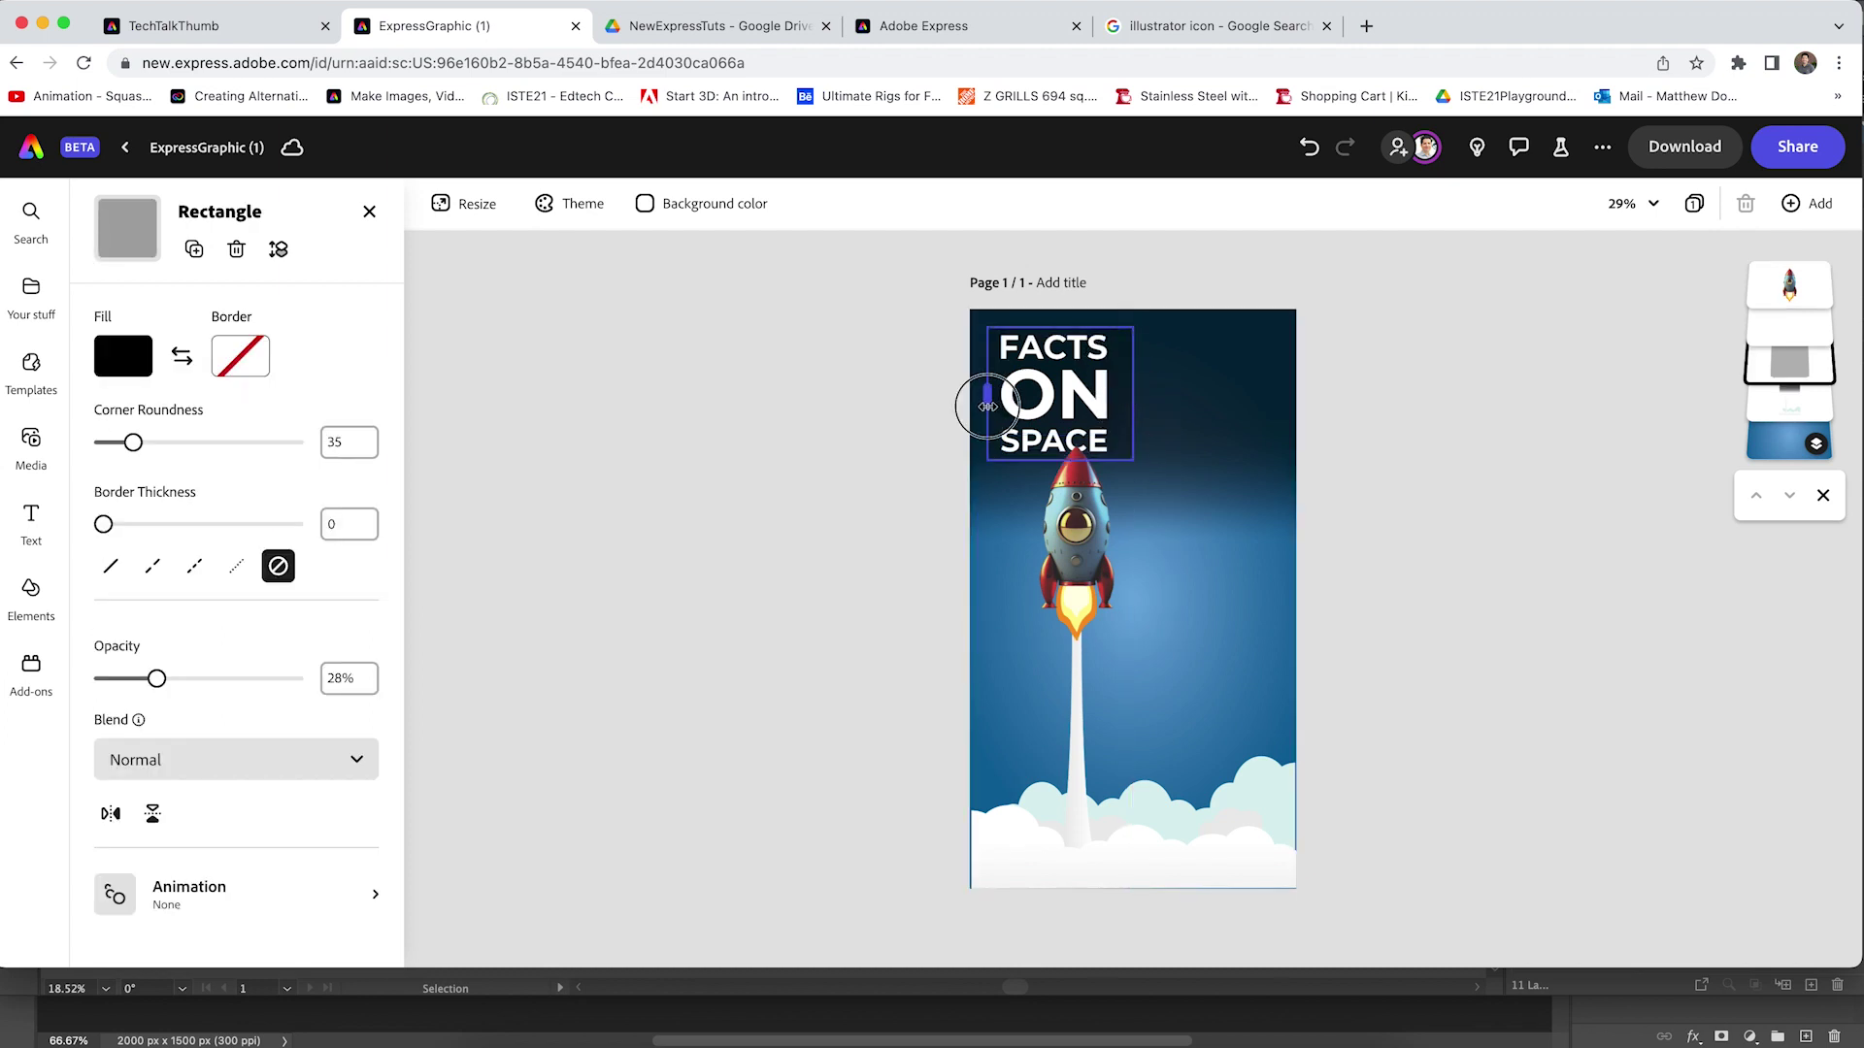
left_click_drag(983, 405, 970, 404)
left_click(806, 470)
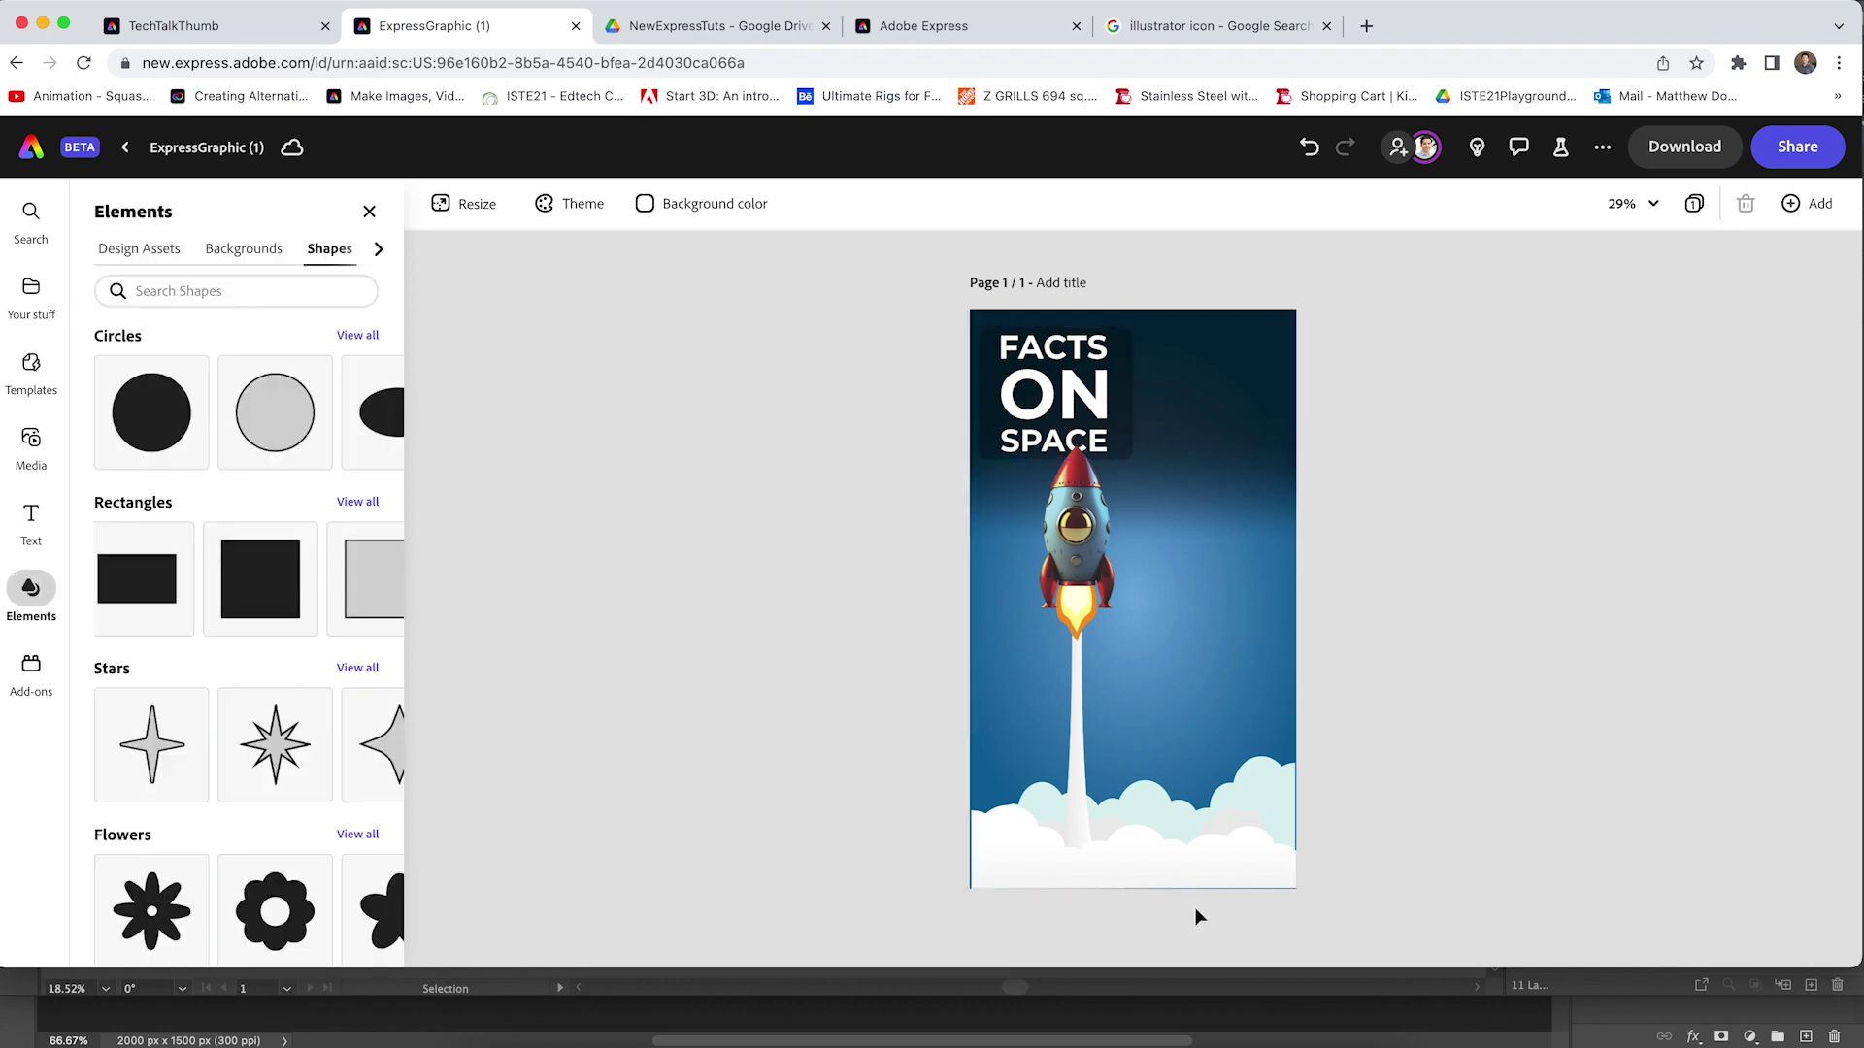
Try moving the clouds image at the bottom, then undo the move.
left_click(1159, 857)
left_click(1095, 870)
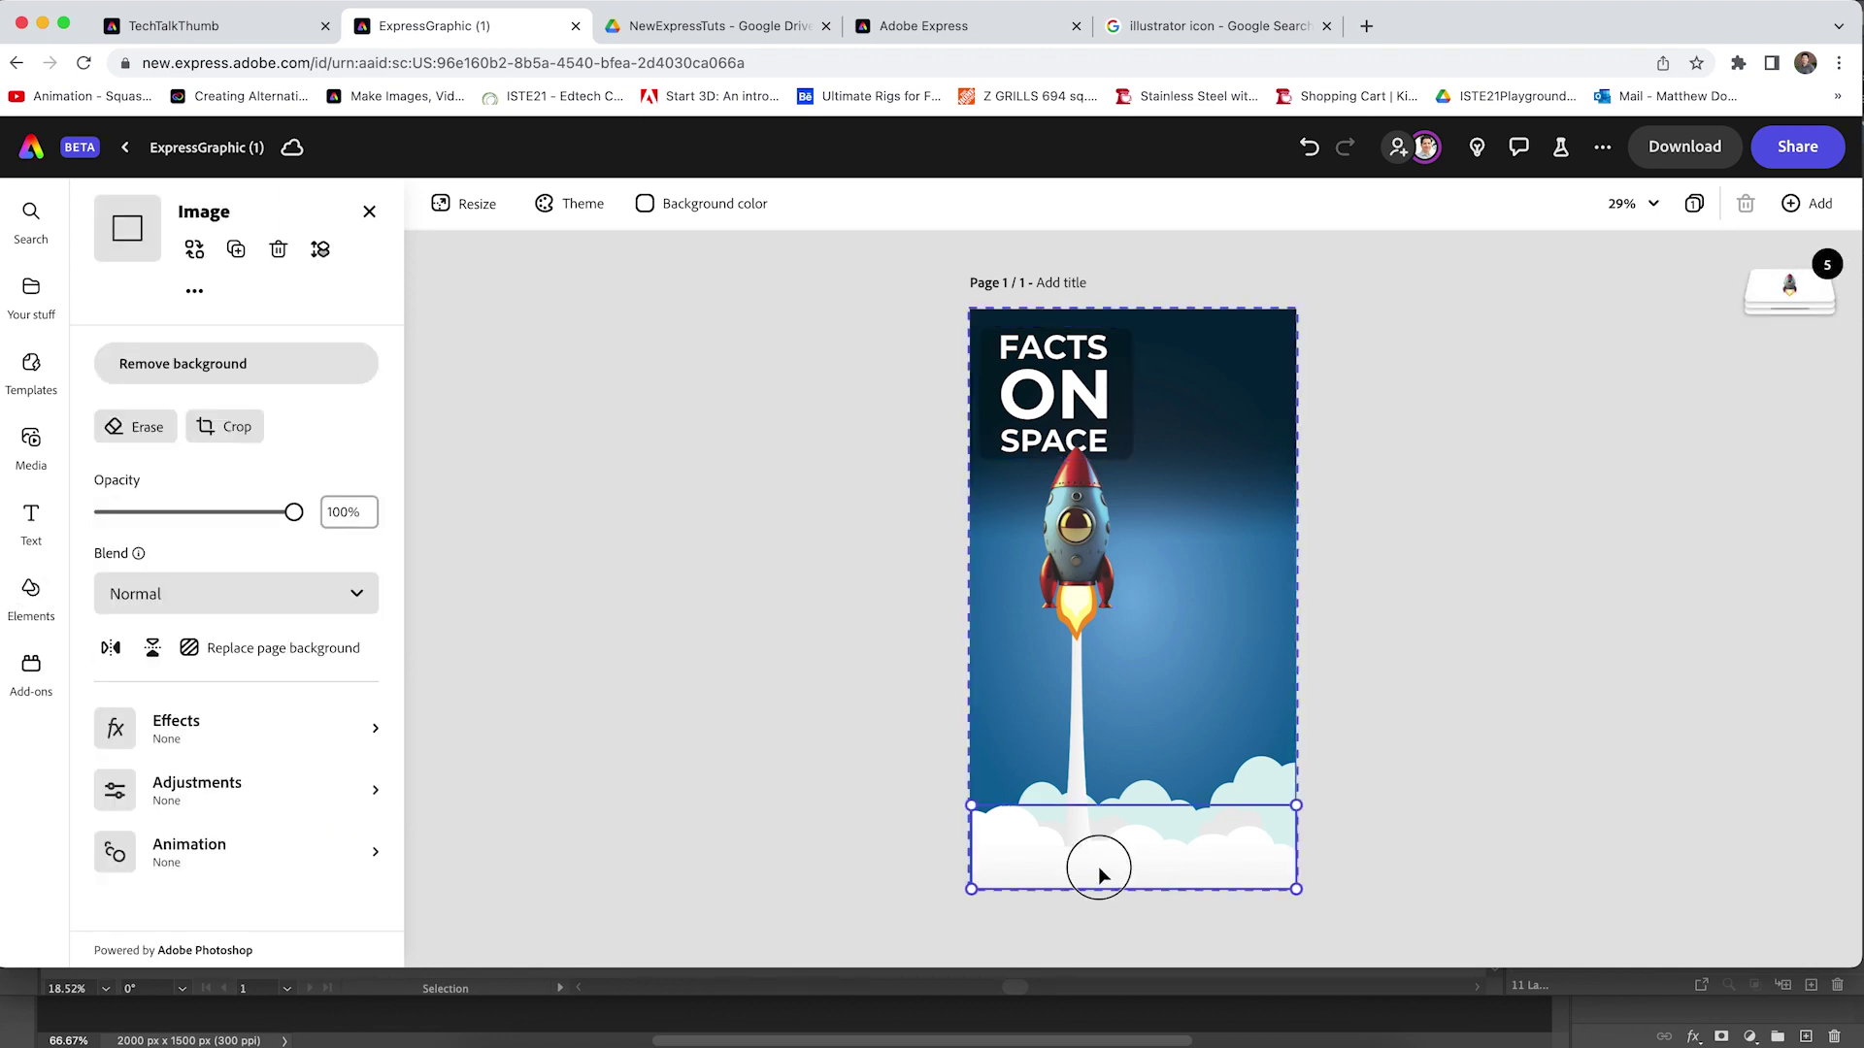
mouse_move(1100, 874)
left_mouse_down()
mouse_move(1148, 687)
mouse_move(1086, 836)
mouse_move(1103, 886)
left_mouse_up()
key("super+z")
Apply an upward Rise entrance animation to the rocket, 2.5 seconds, Loud personality.
left_click(1085, 582)
left_click(256, 672)
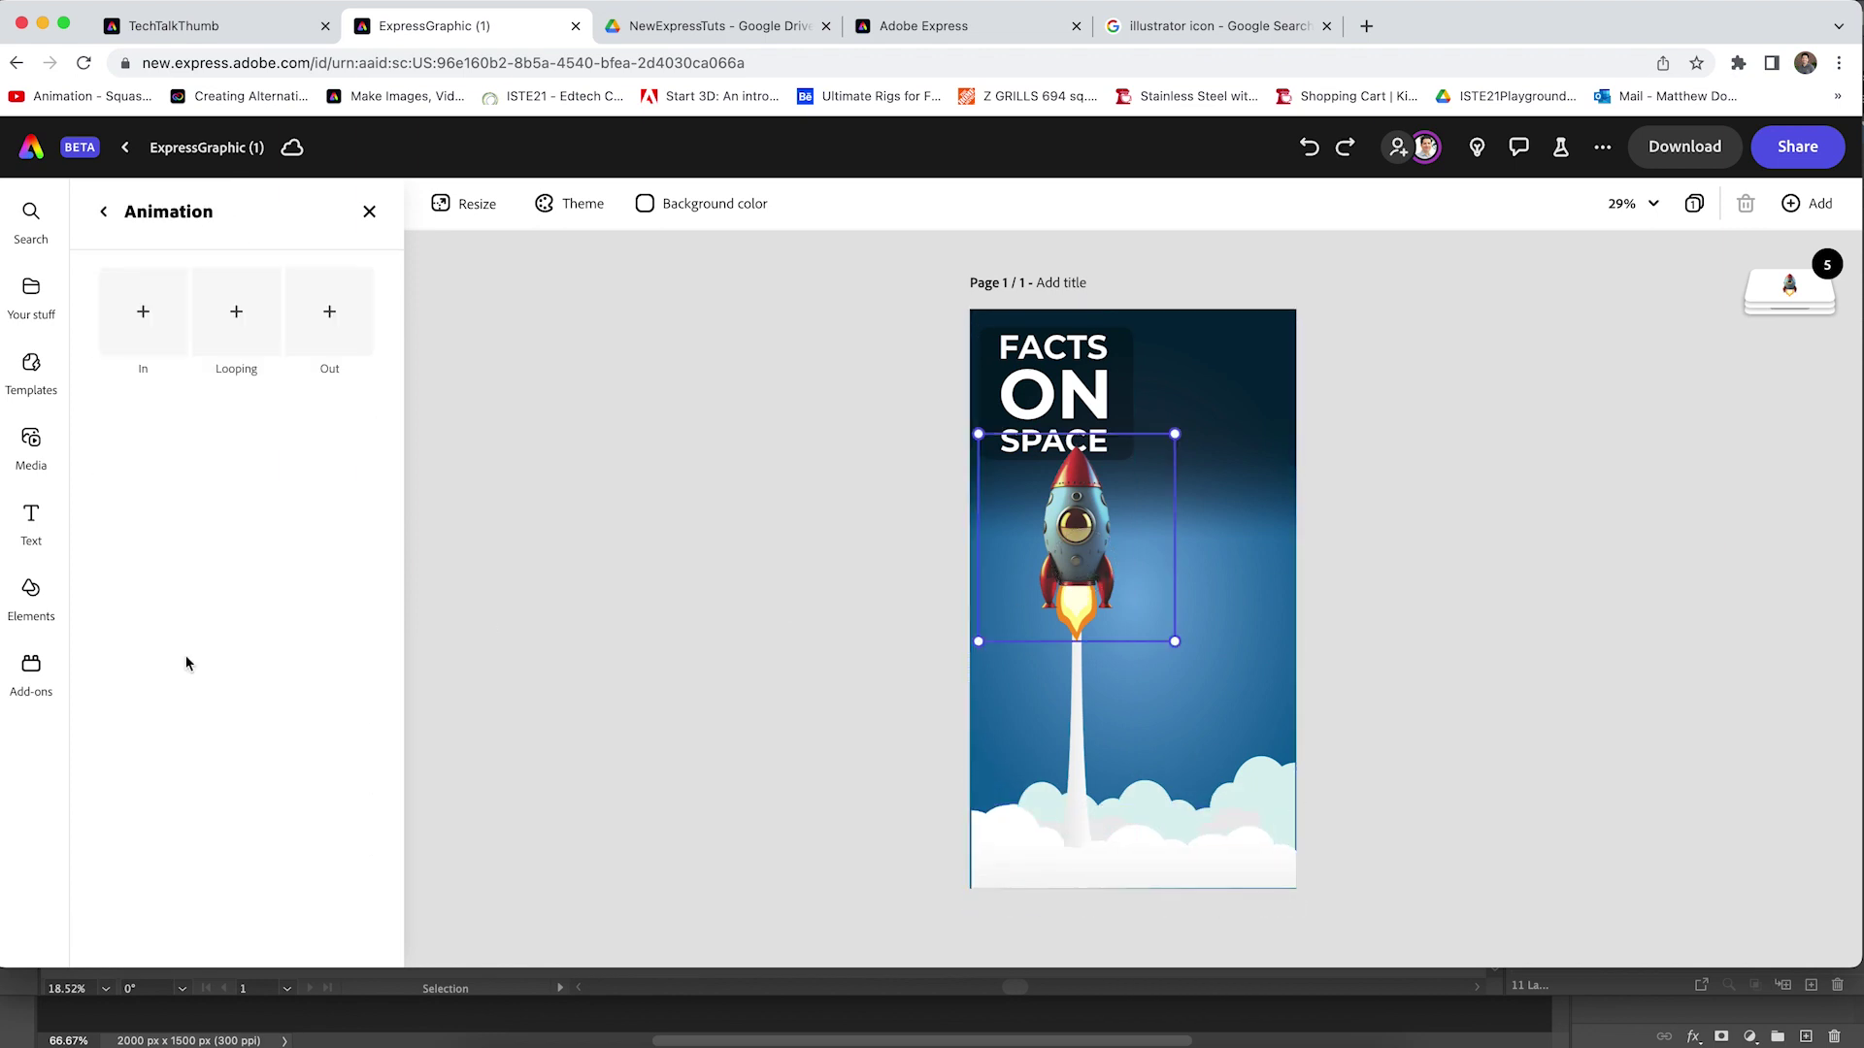
left_click(137, 313)
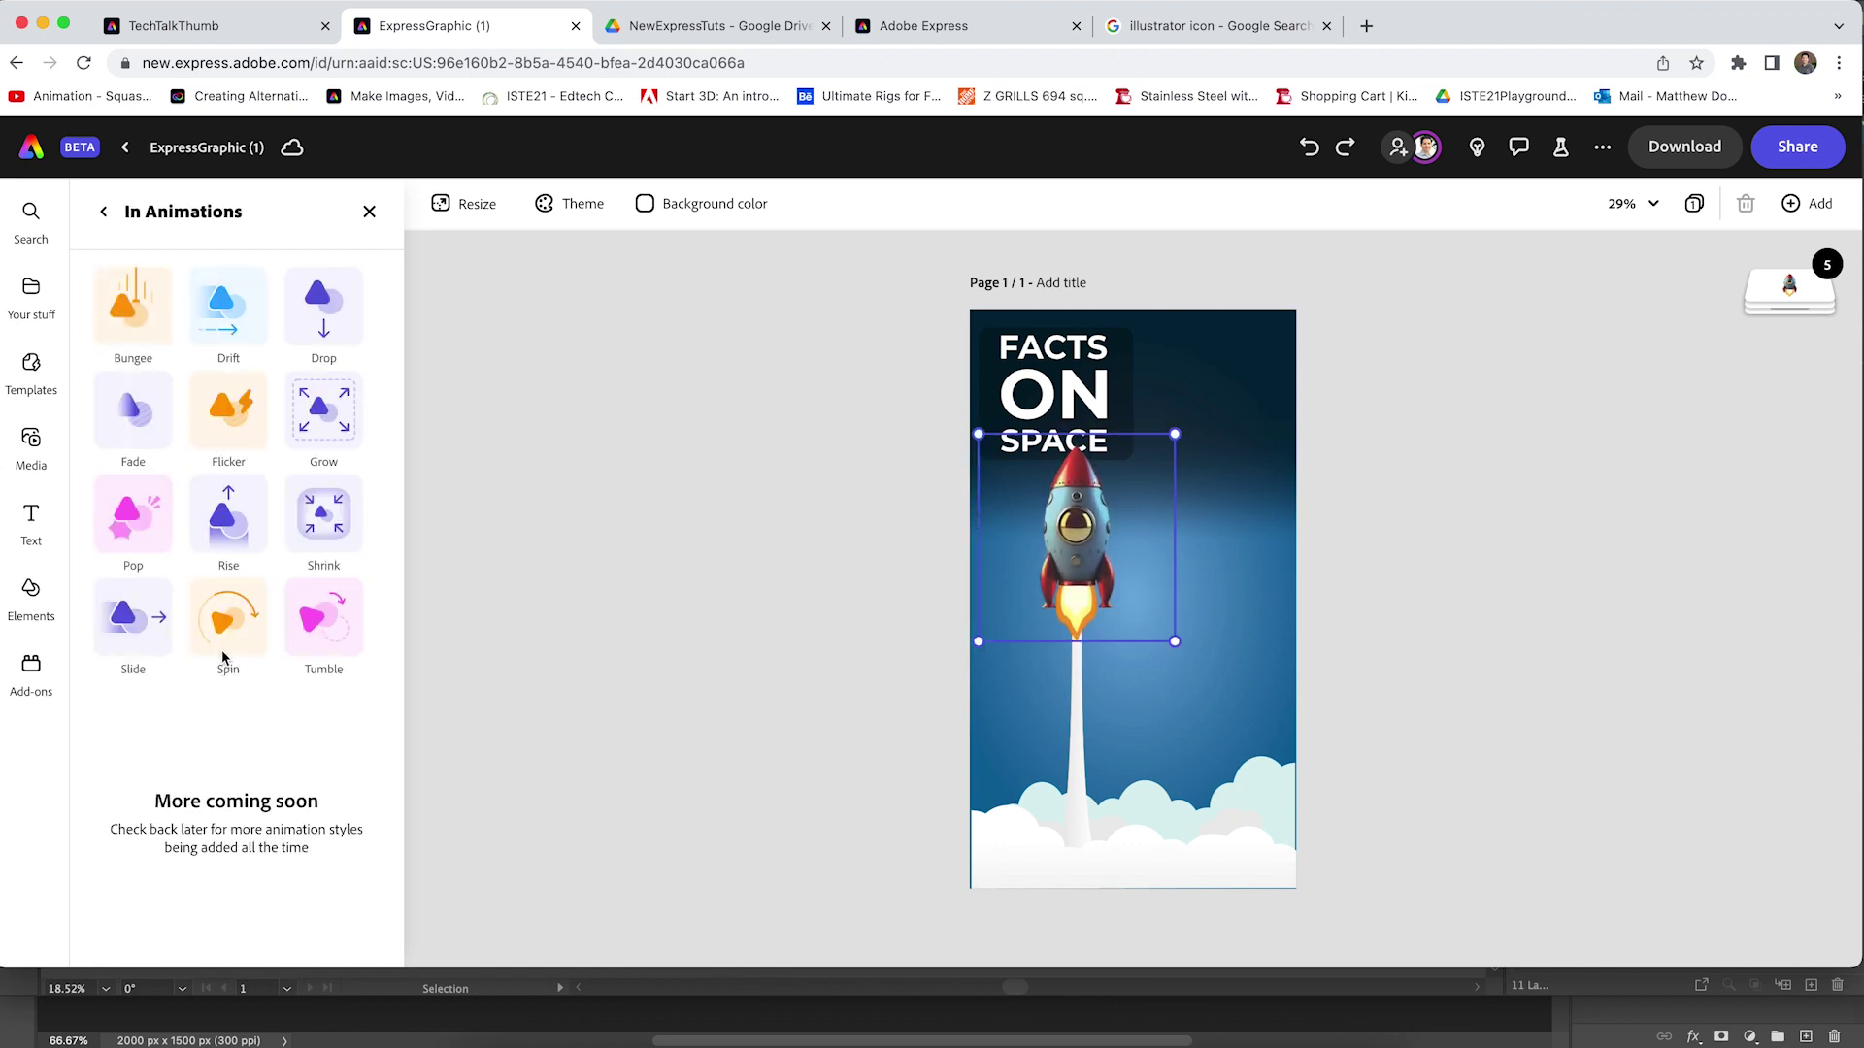
left_click(226, 515)
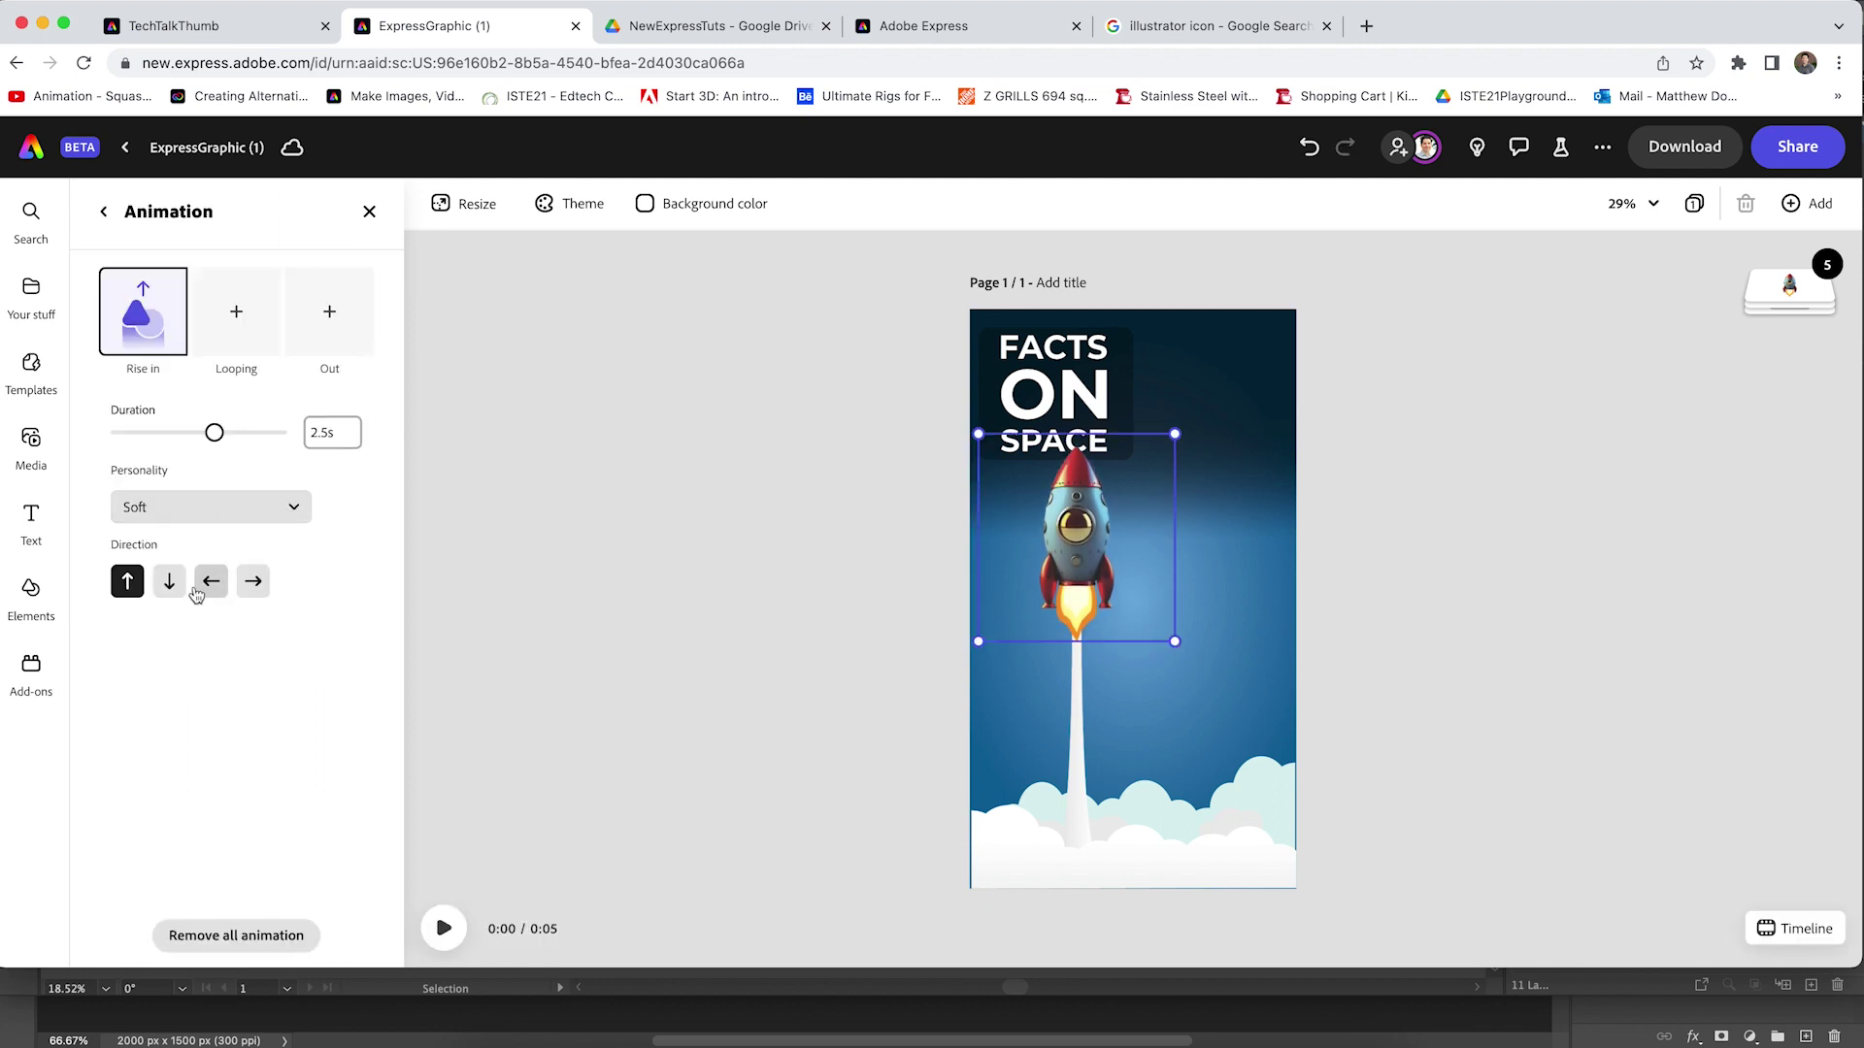
left_click(221, 513)
left_click(198, 688)
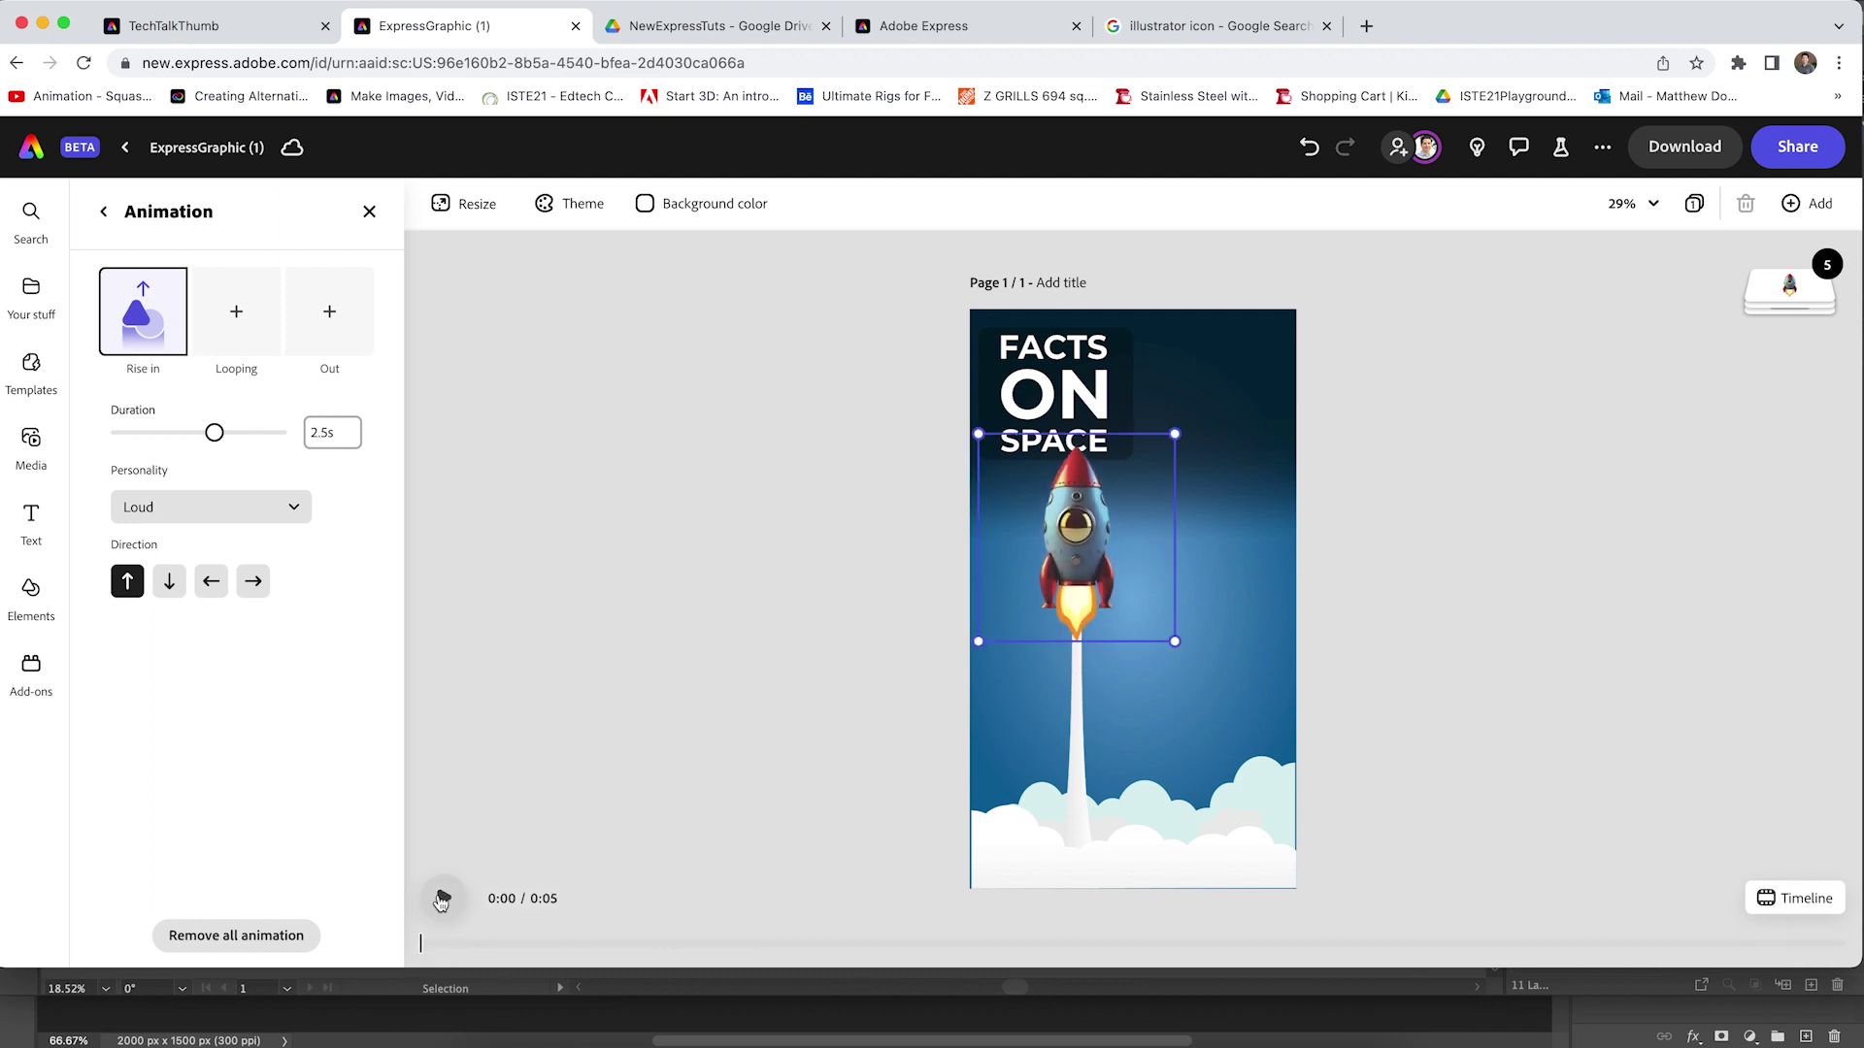
Show the scene timeline and set the scene length to 5 seconds.
left_click(1795, 898)
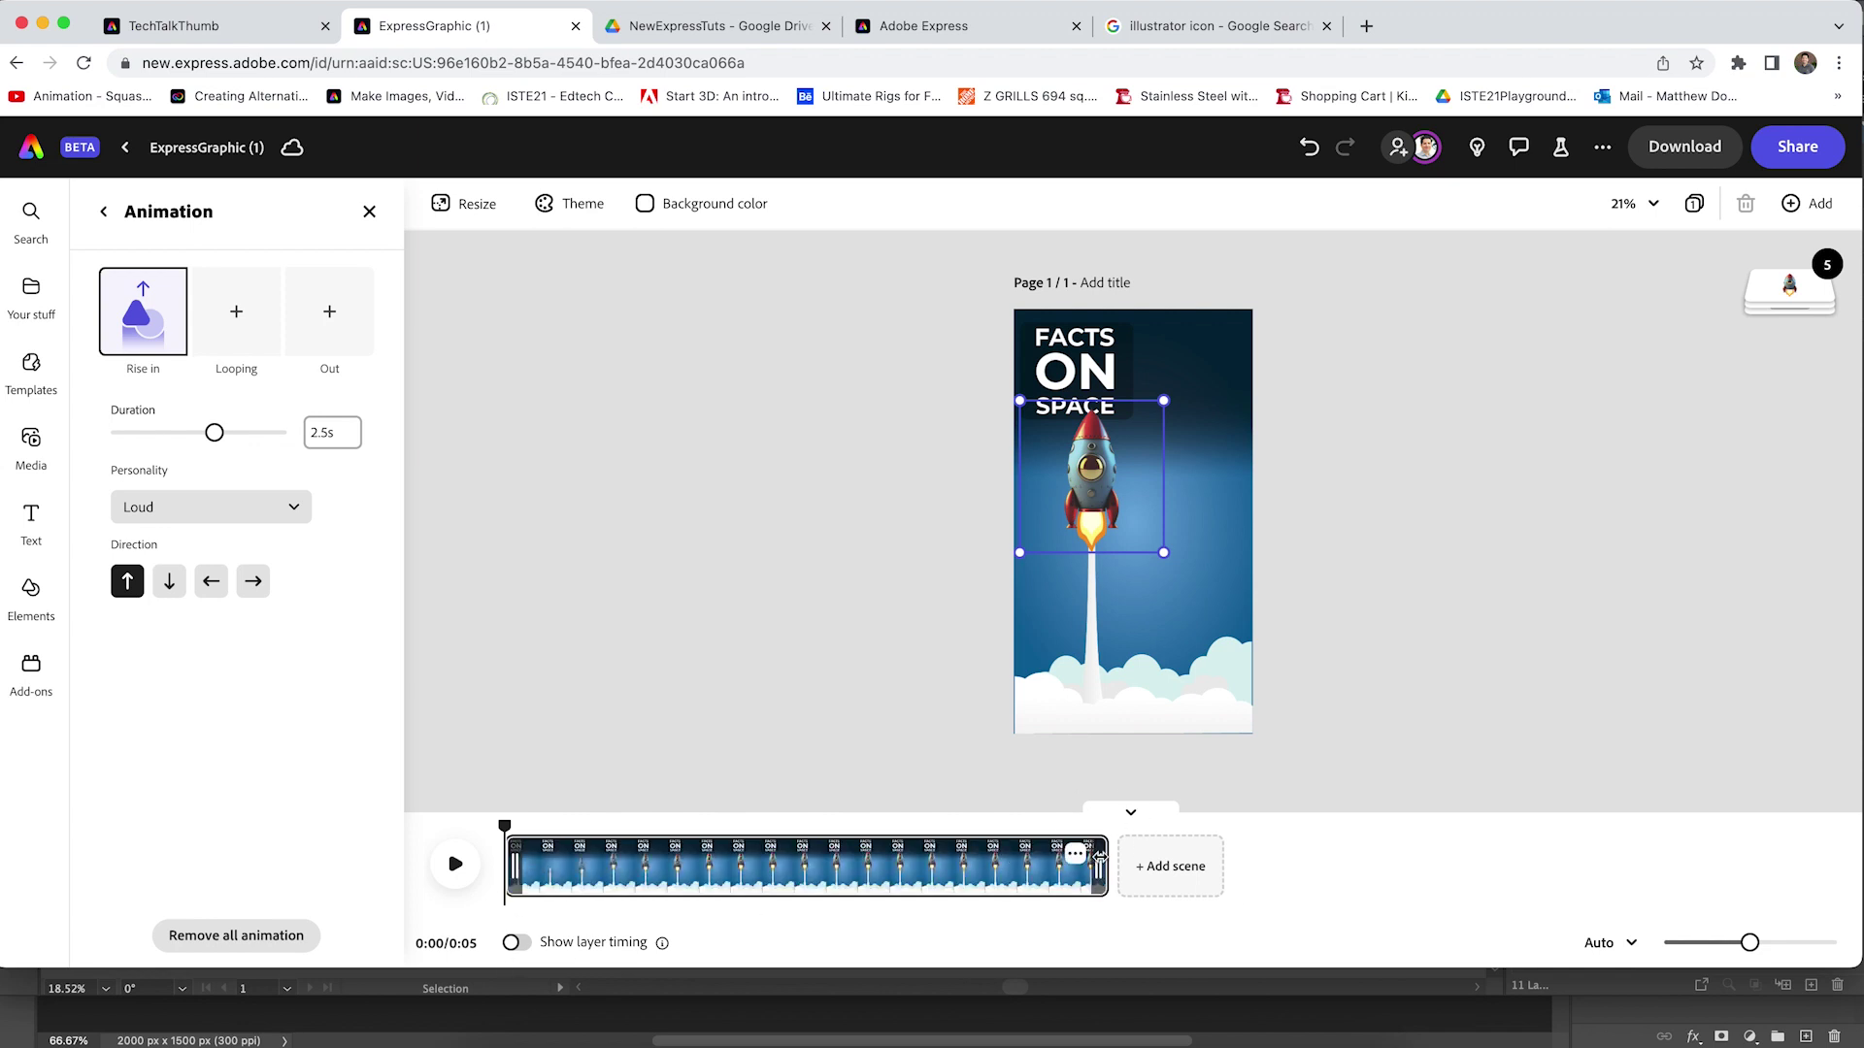
left_click_drag(1134, 865, 1101, 961)
left_click(514, 942)
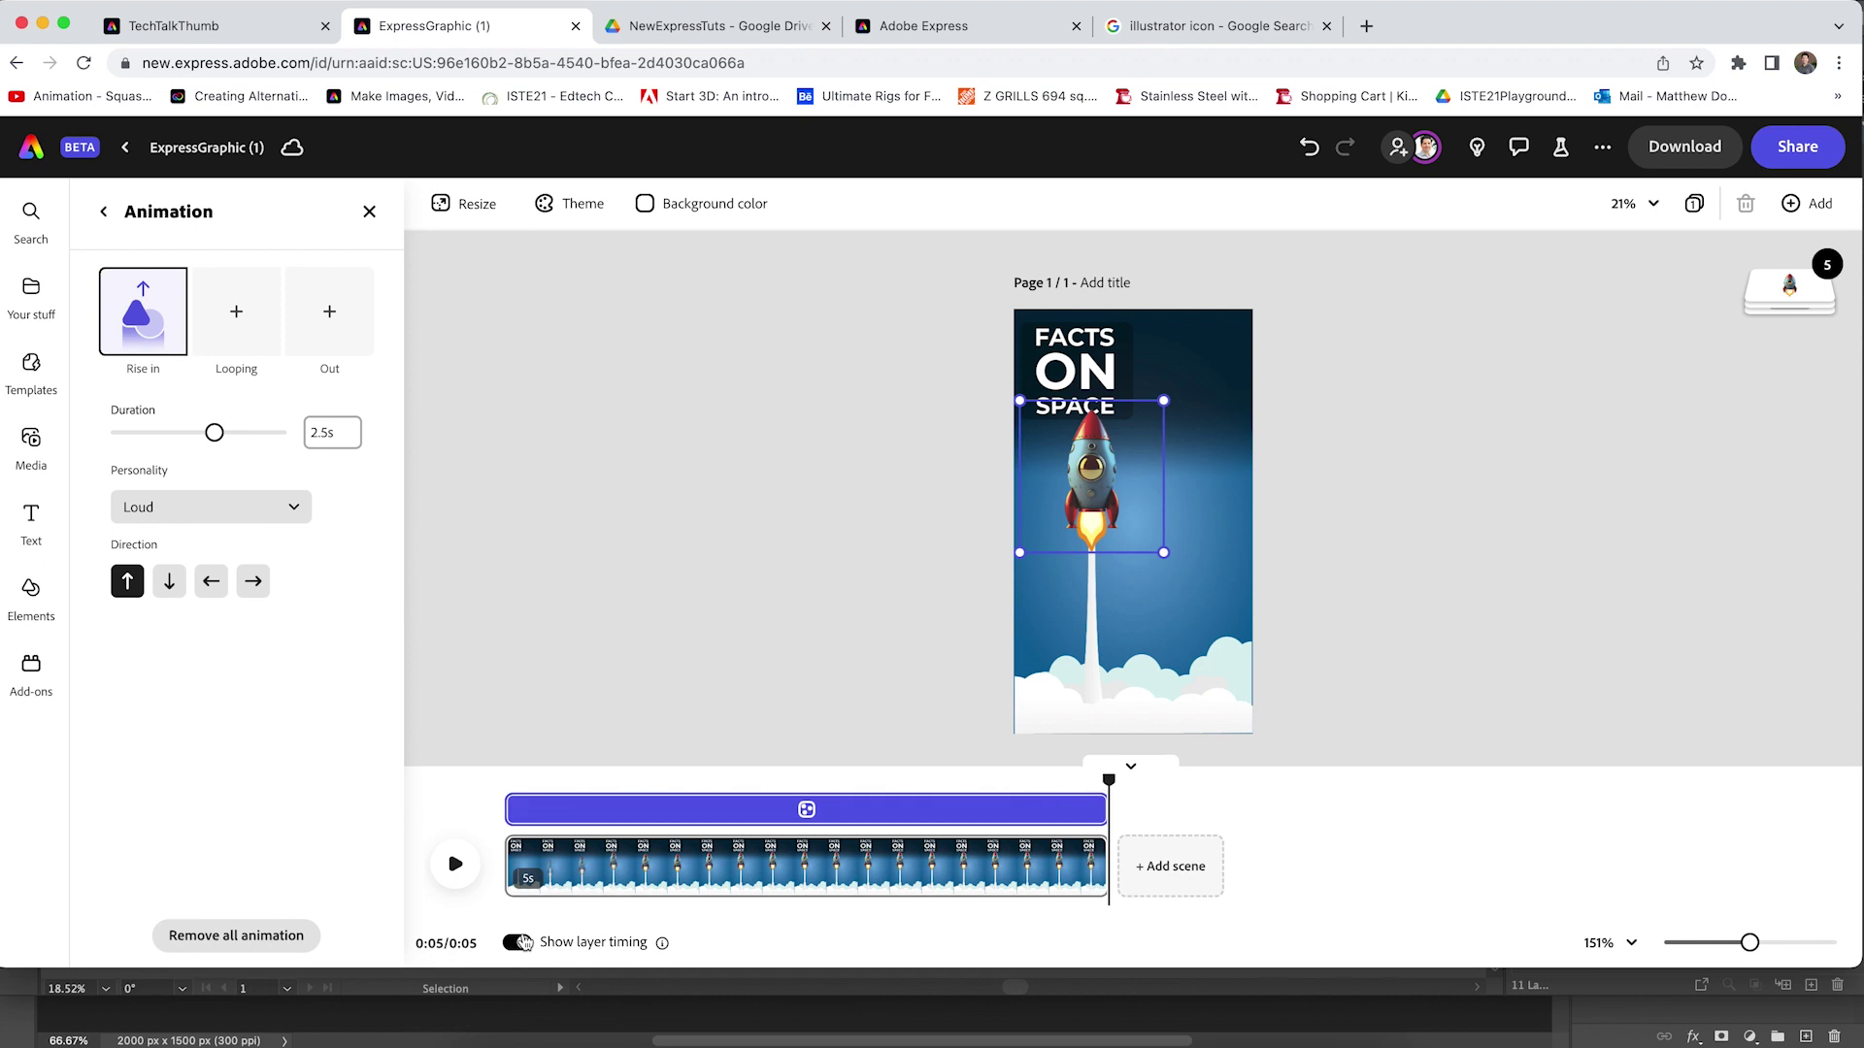
left_click(521, 942)
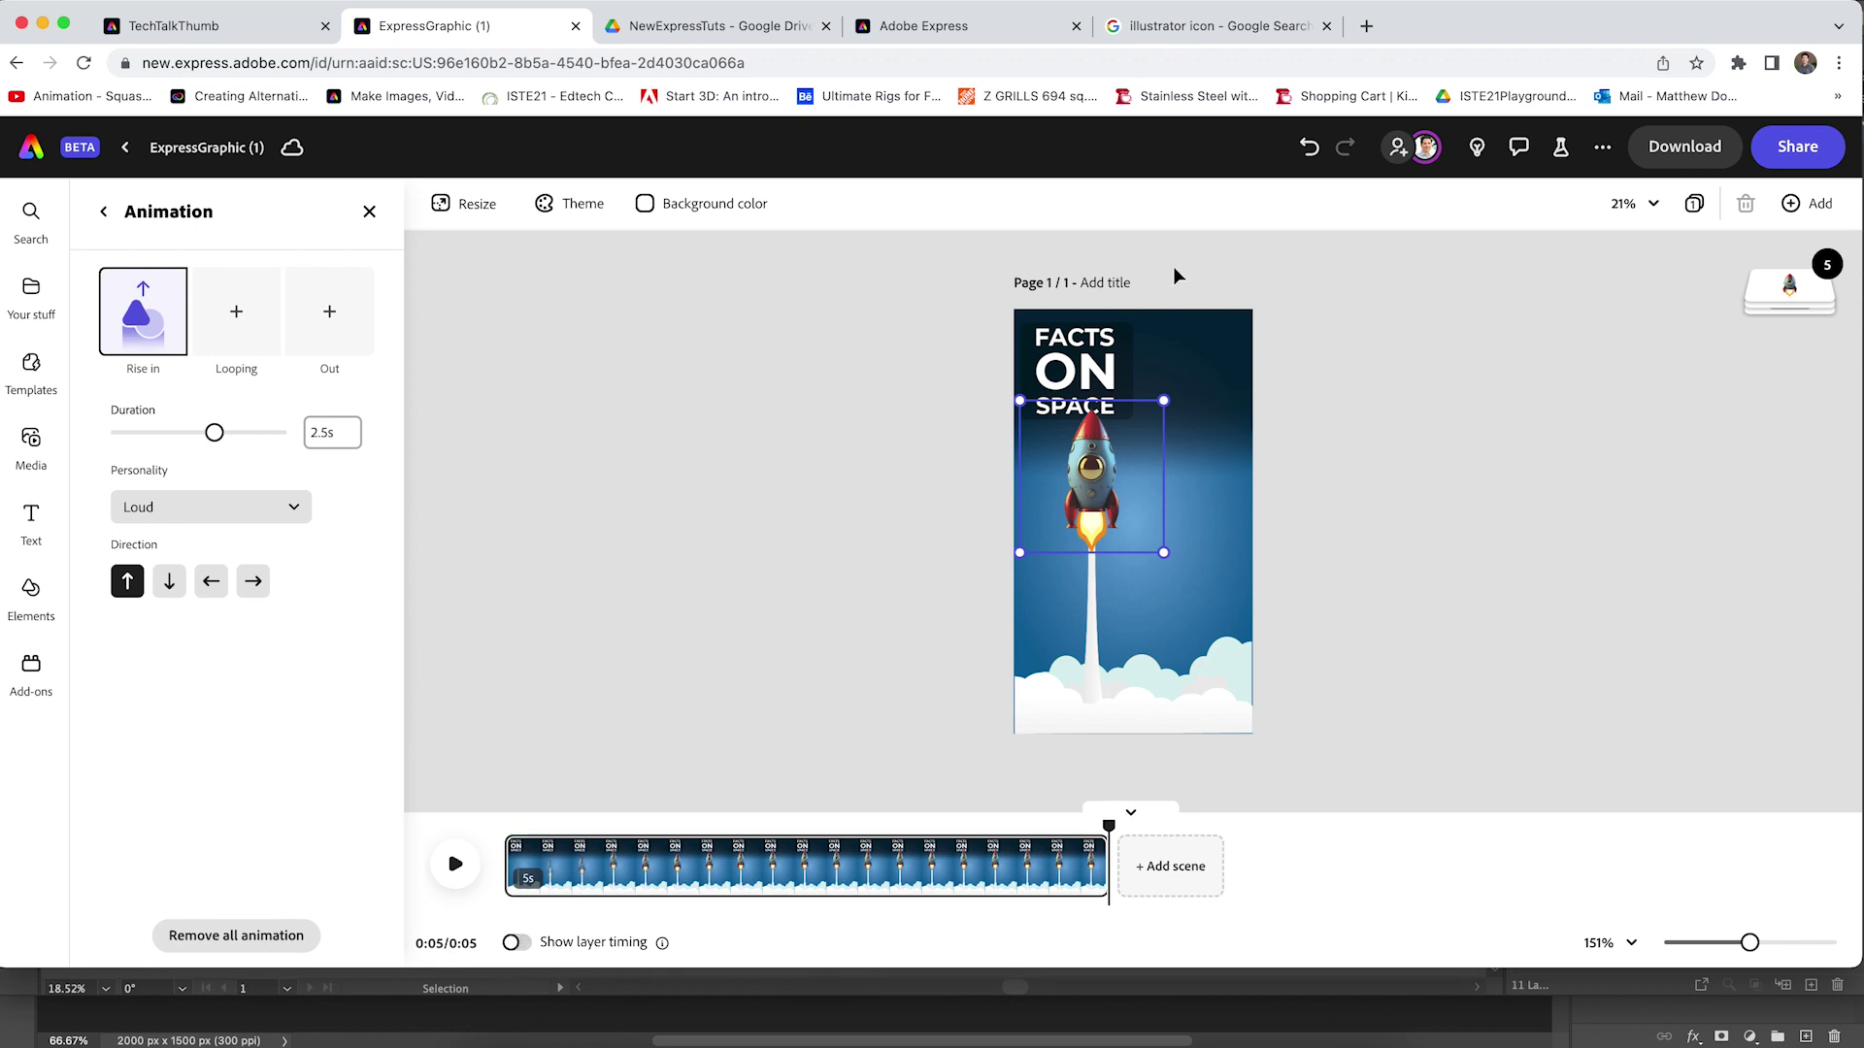
Apply a Fade entrance animation to the FACTS ON SPACE text.
left_click(1075, 372)
scroll(135, 851, "down", 5)
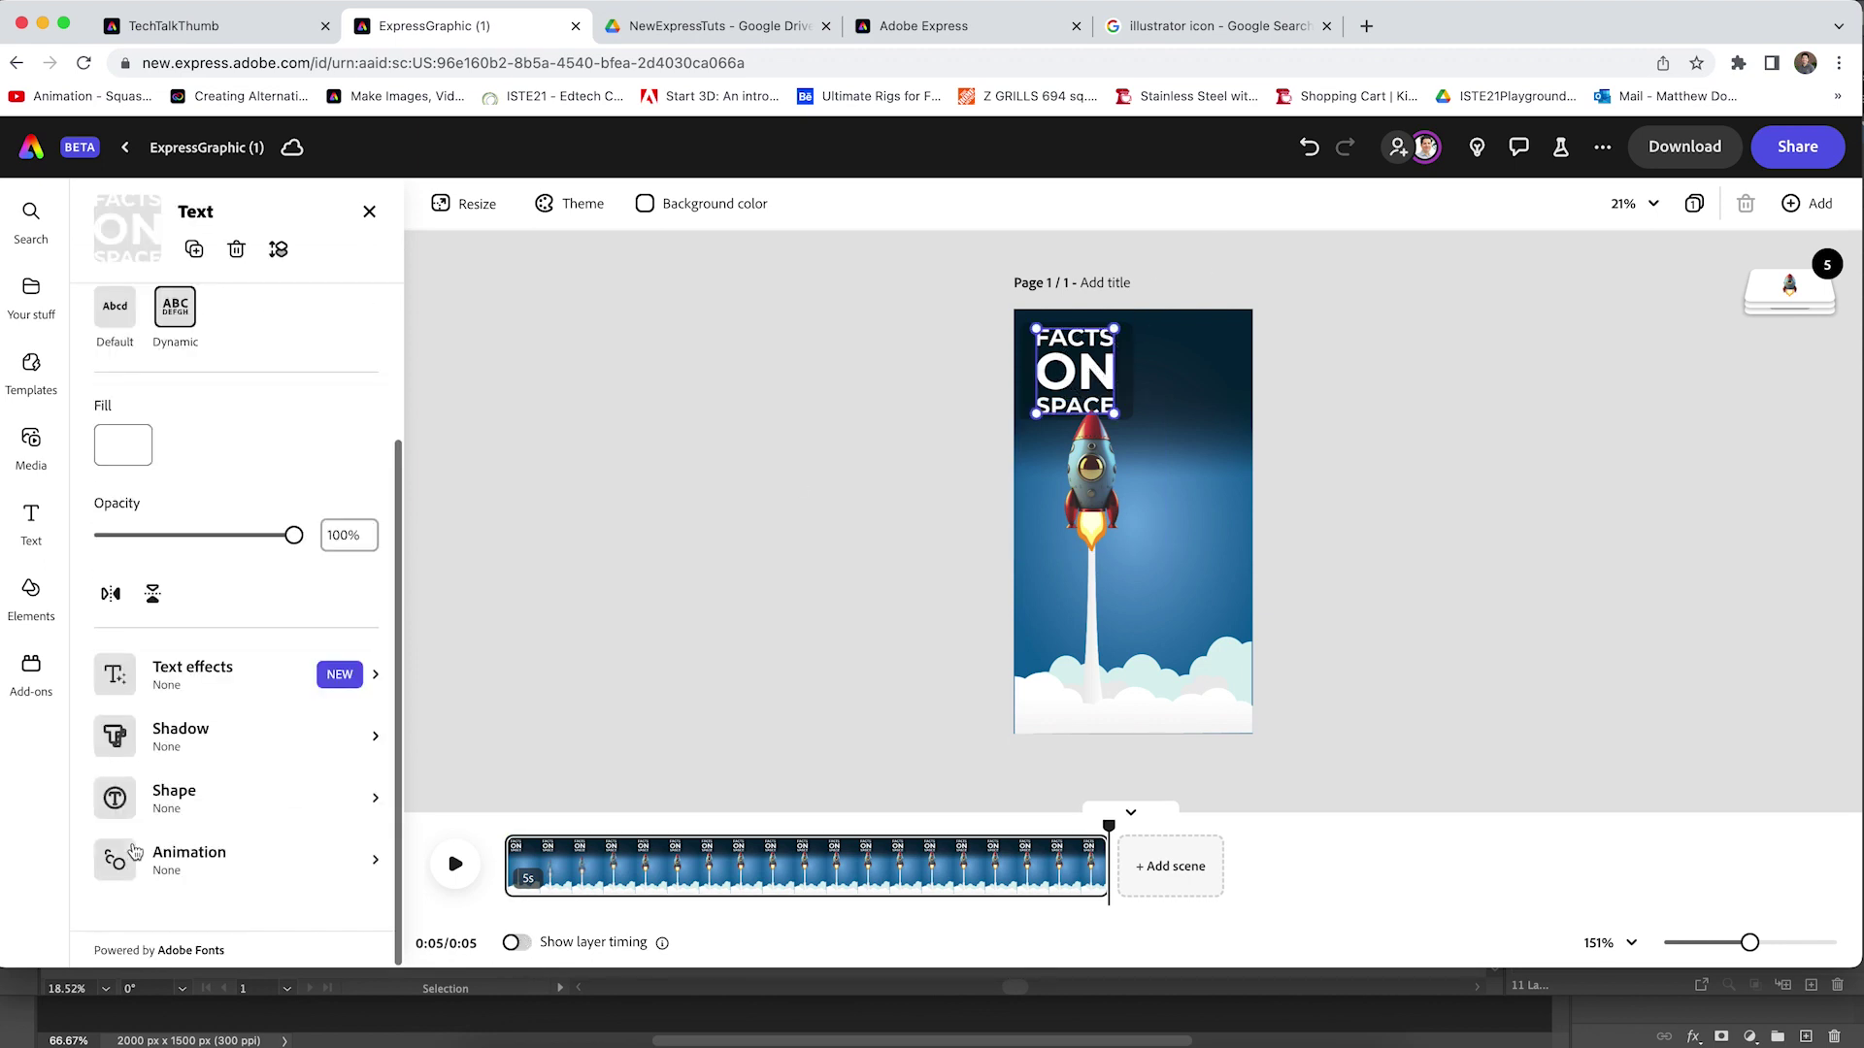
left_click(180, 859)
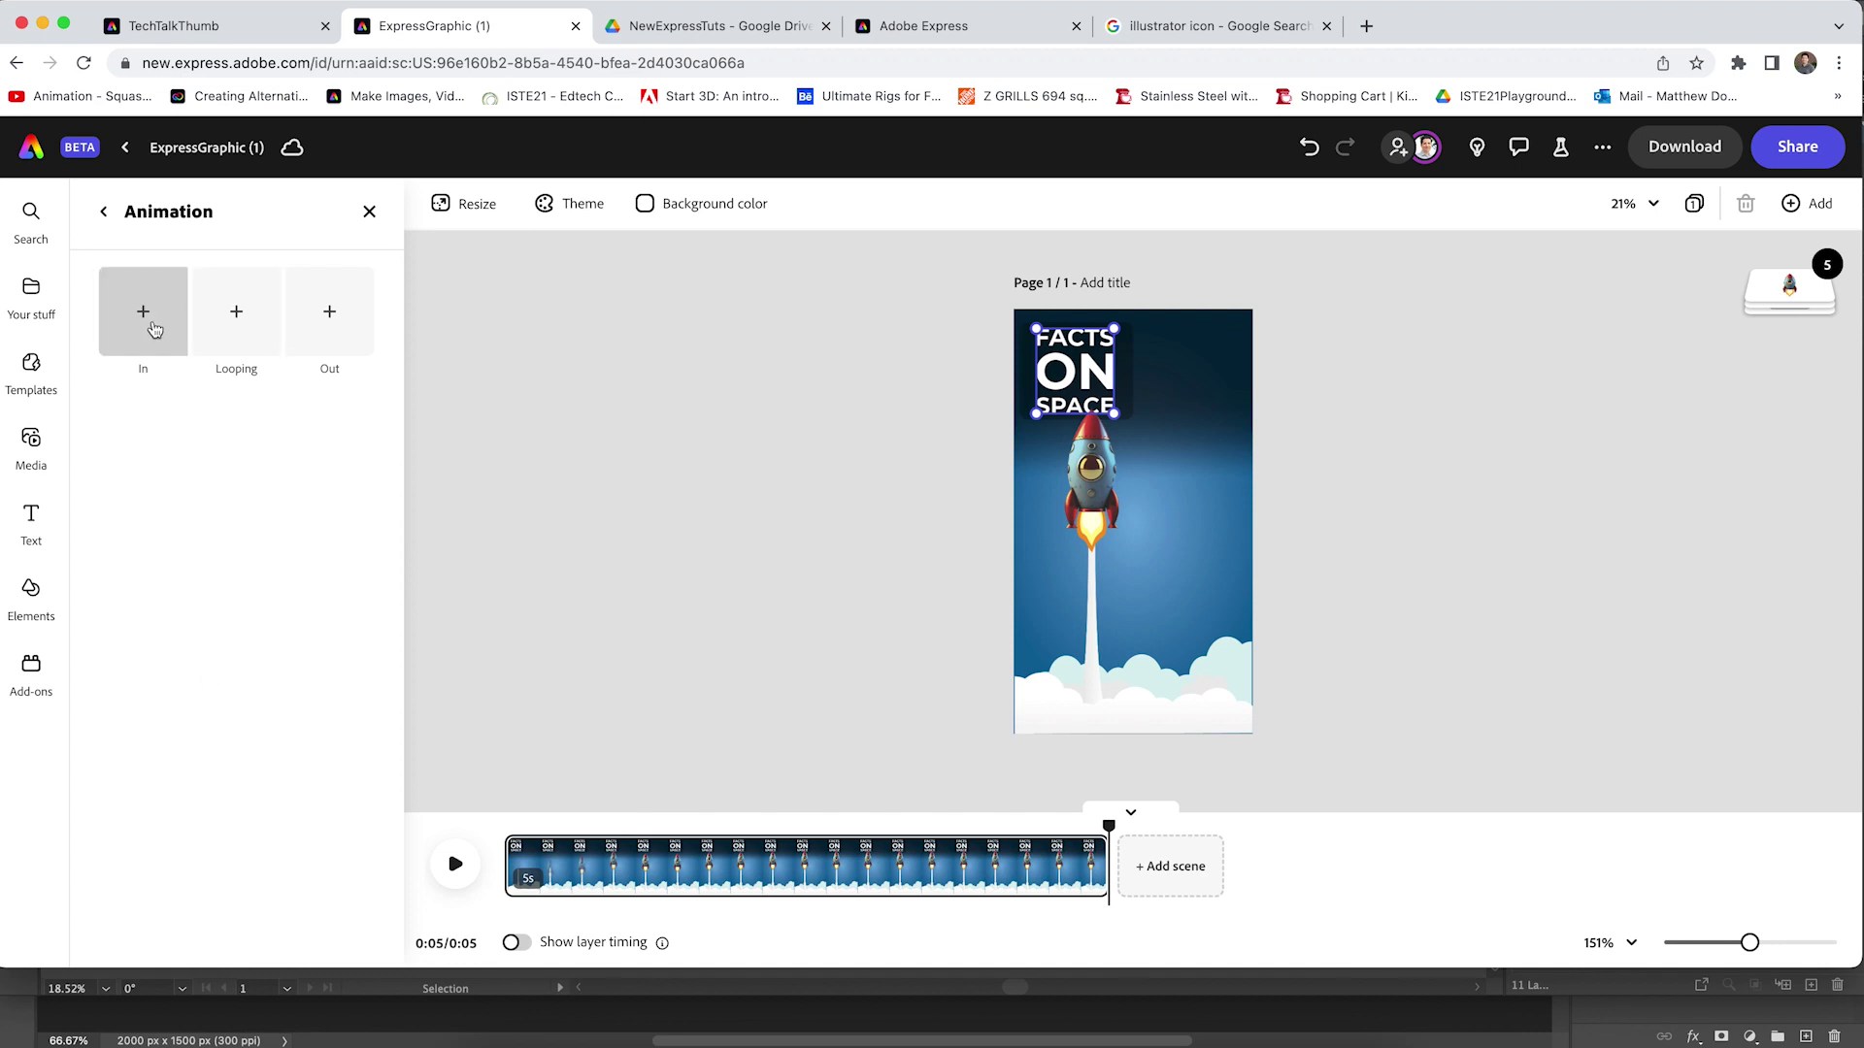
left_click(165, 327)
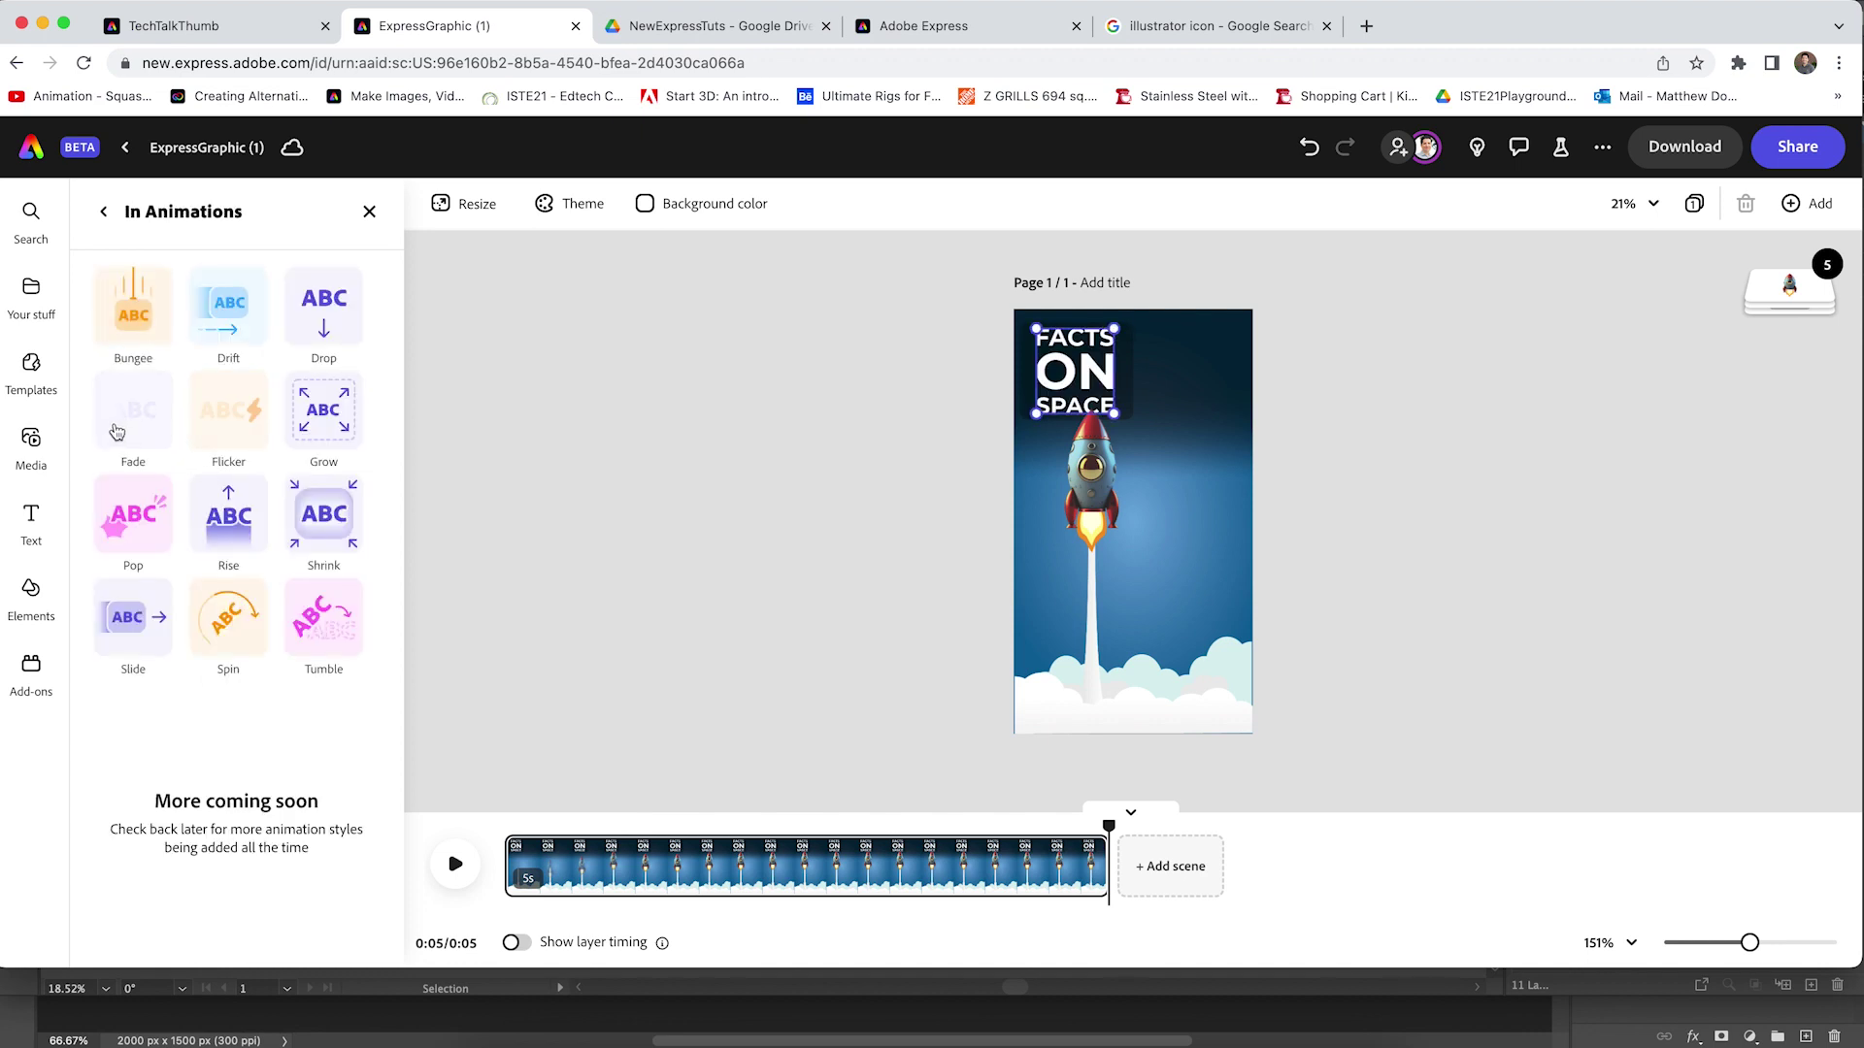
left_click(129, 423)
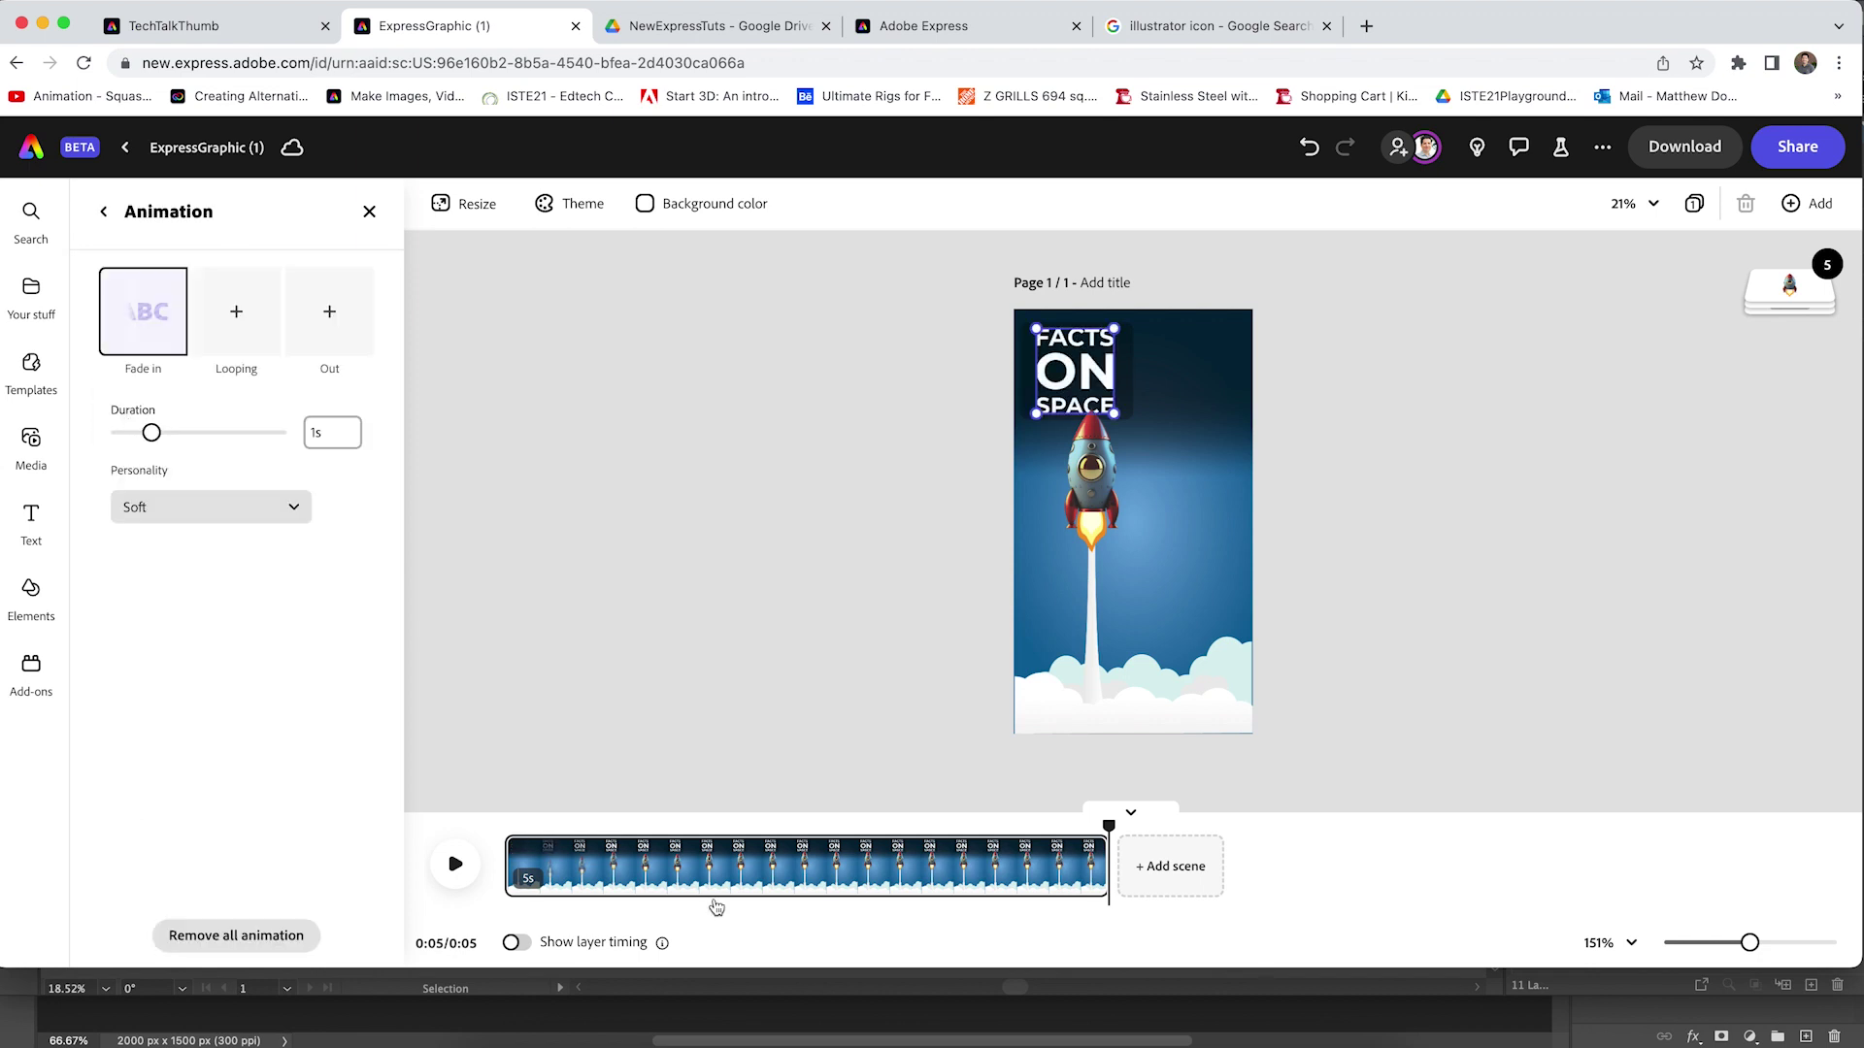
Start the text layer about one second into the scene and preview the animation.
left_click(515, 943)
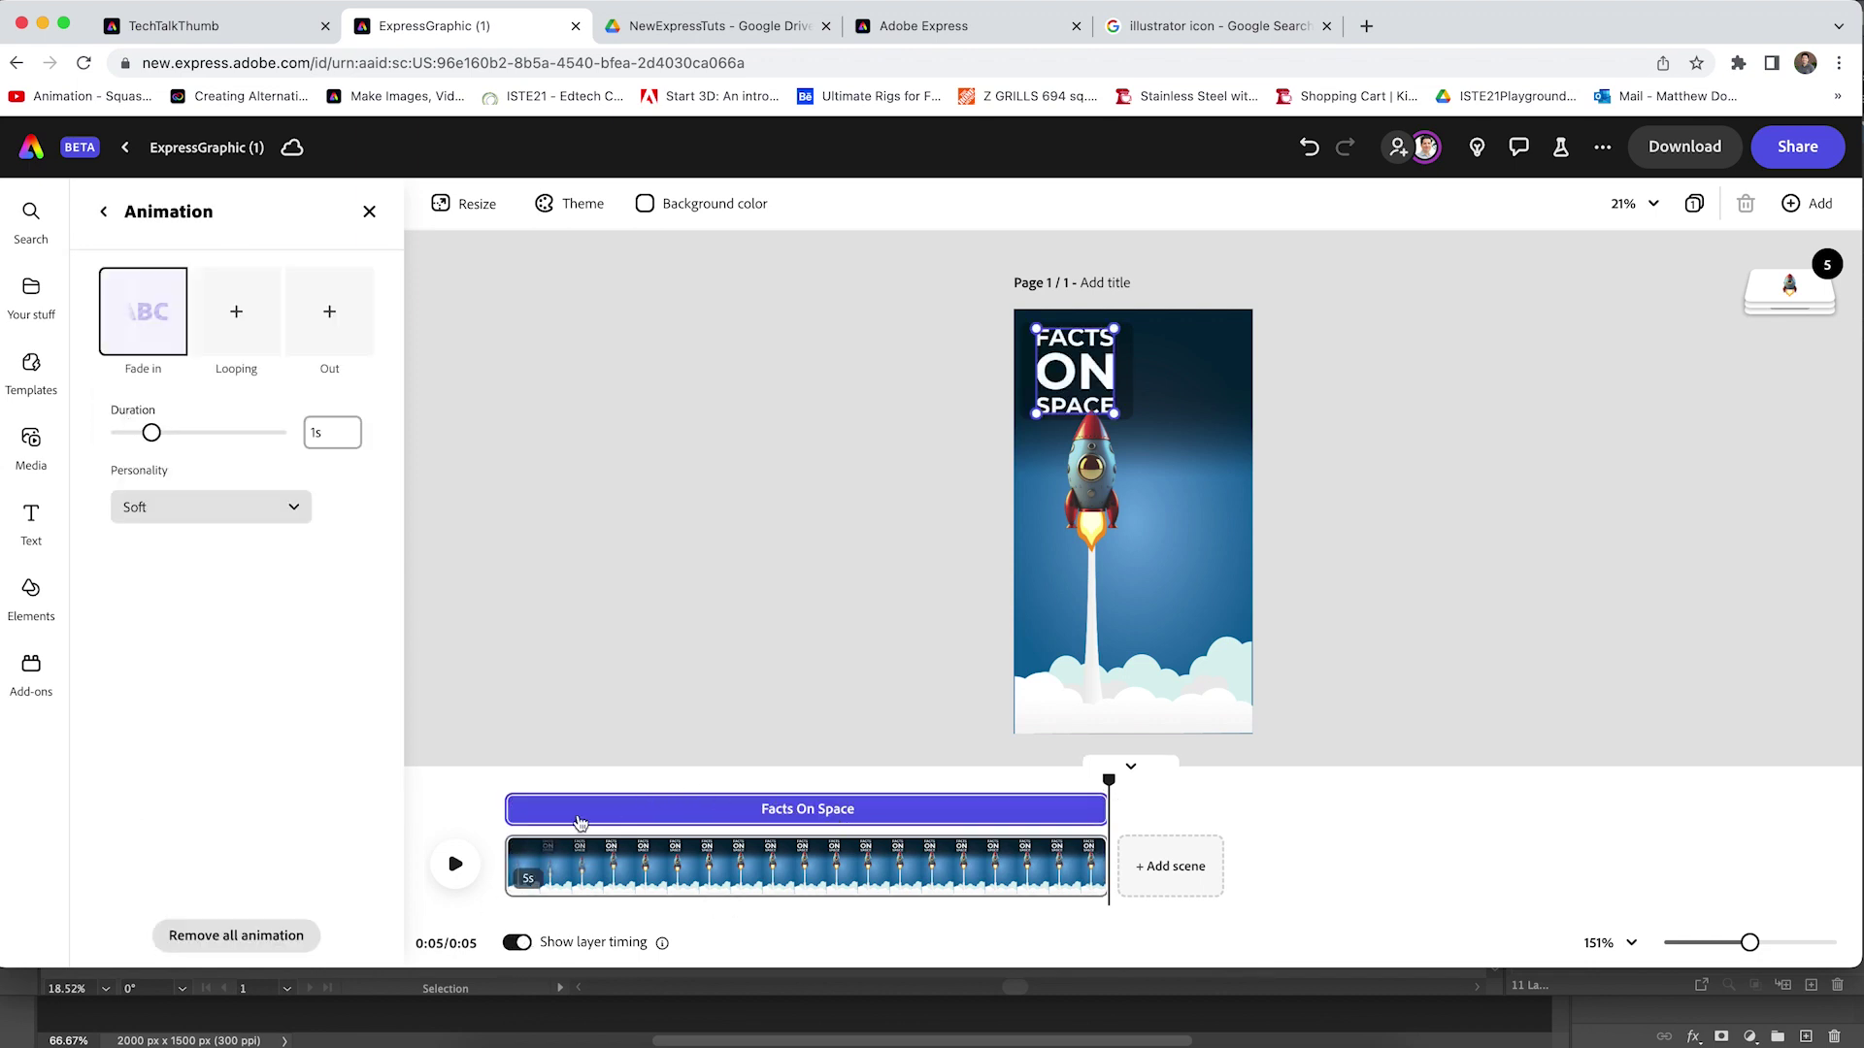
left_click_drag(513, 808, 636, 808)
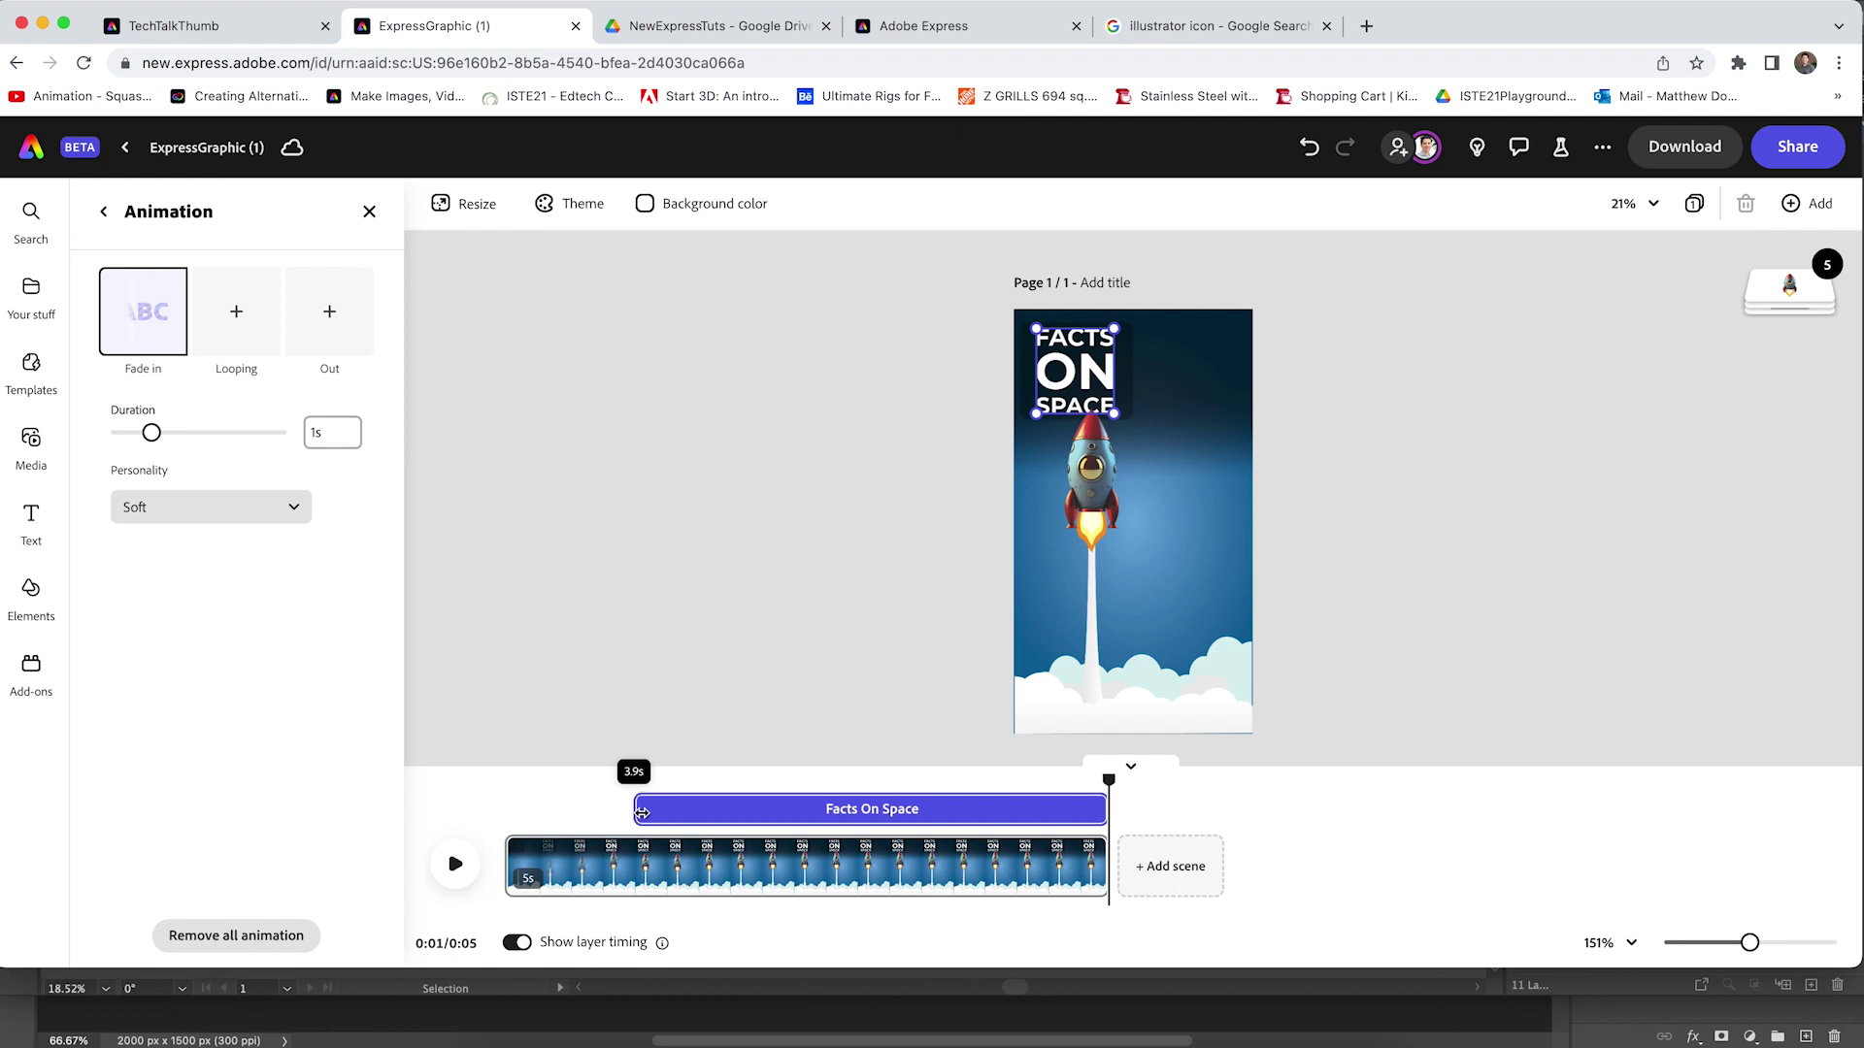
left_click(454, 864)
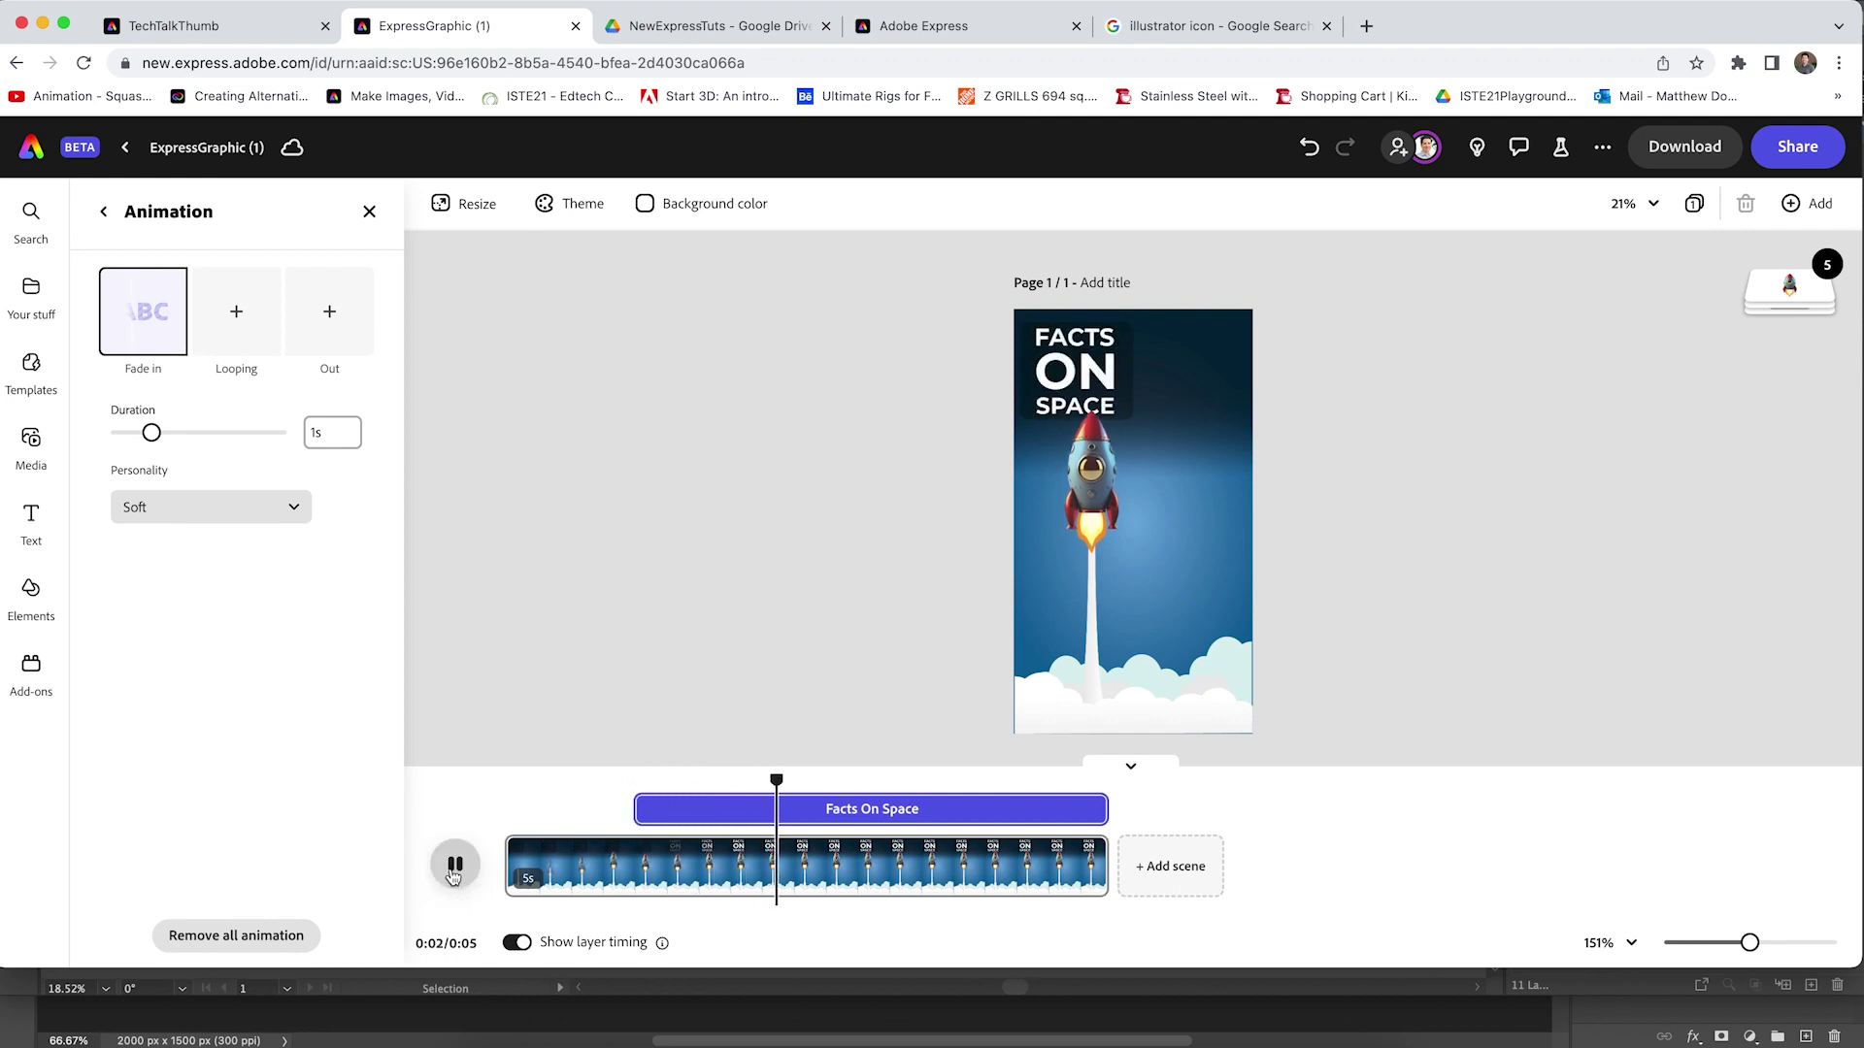
left_click(453, 874)
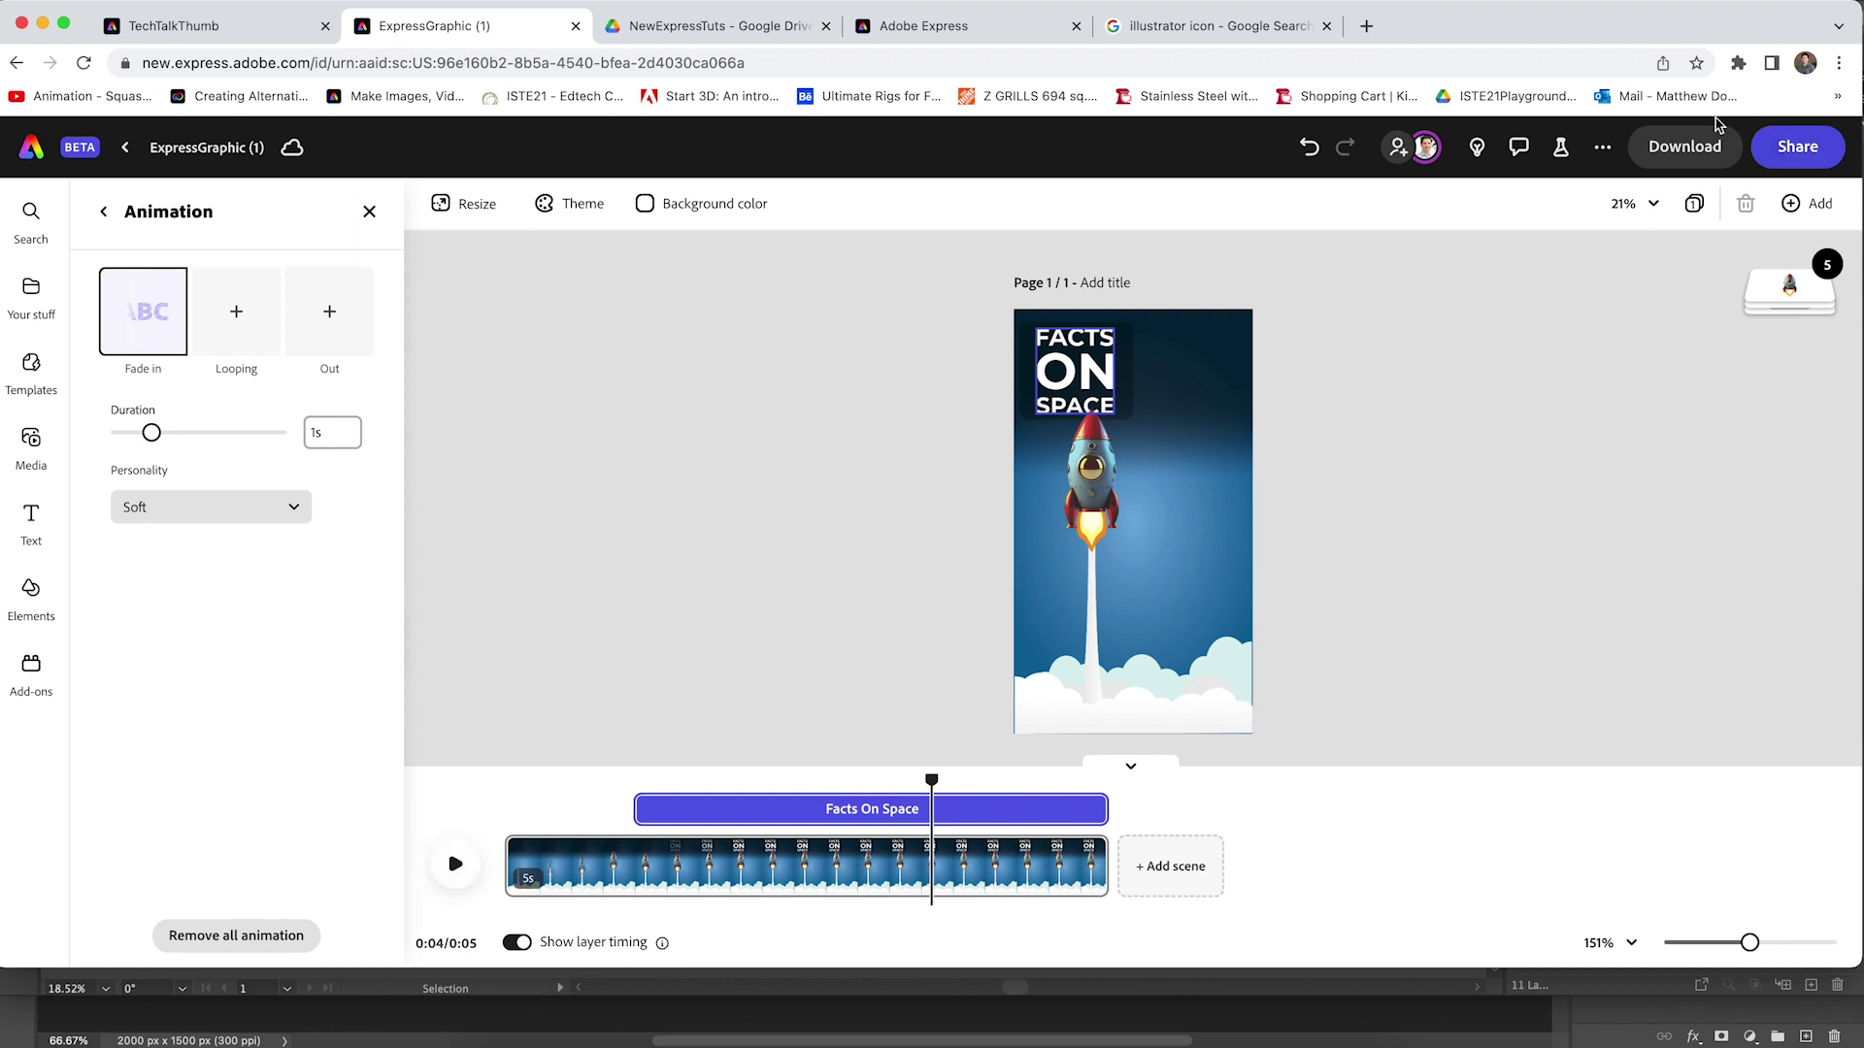
Bring up the download settings, keeping MP4 format at 1080 video resolution.
left_click(1685, 146)
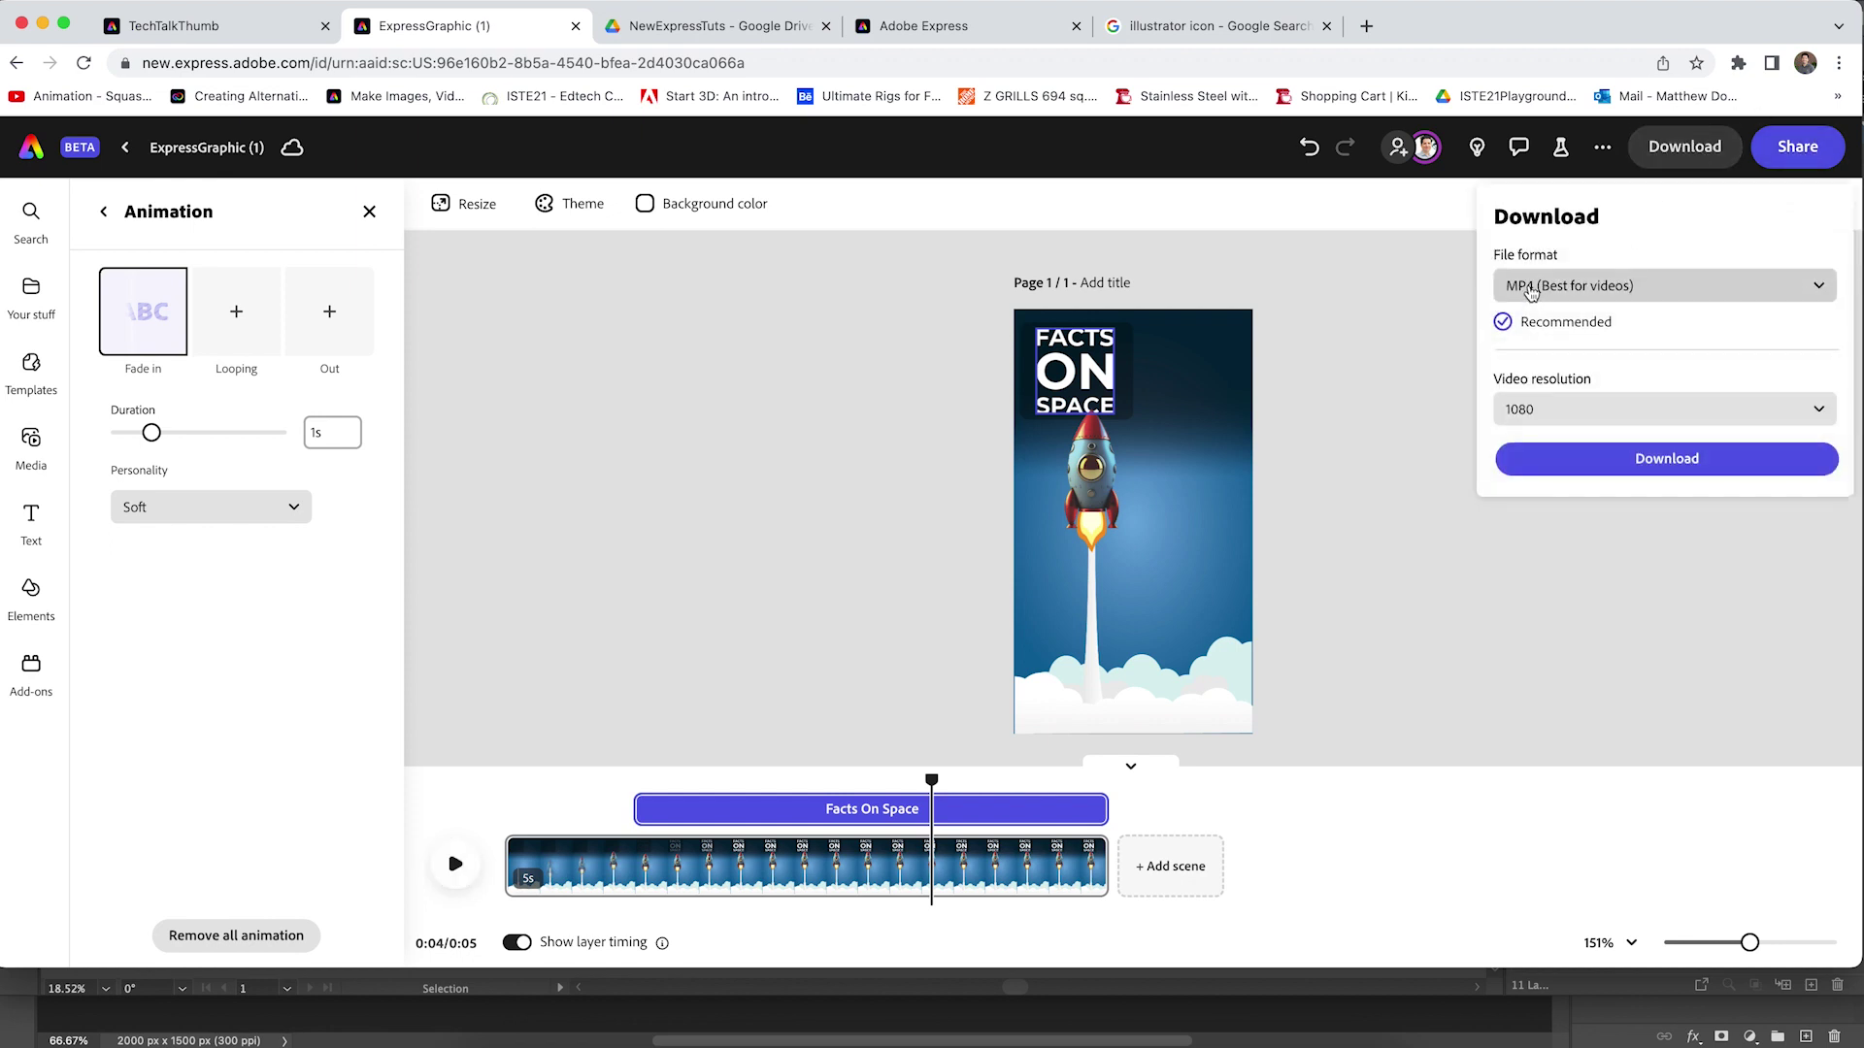
left_click(1553, 413)
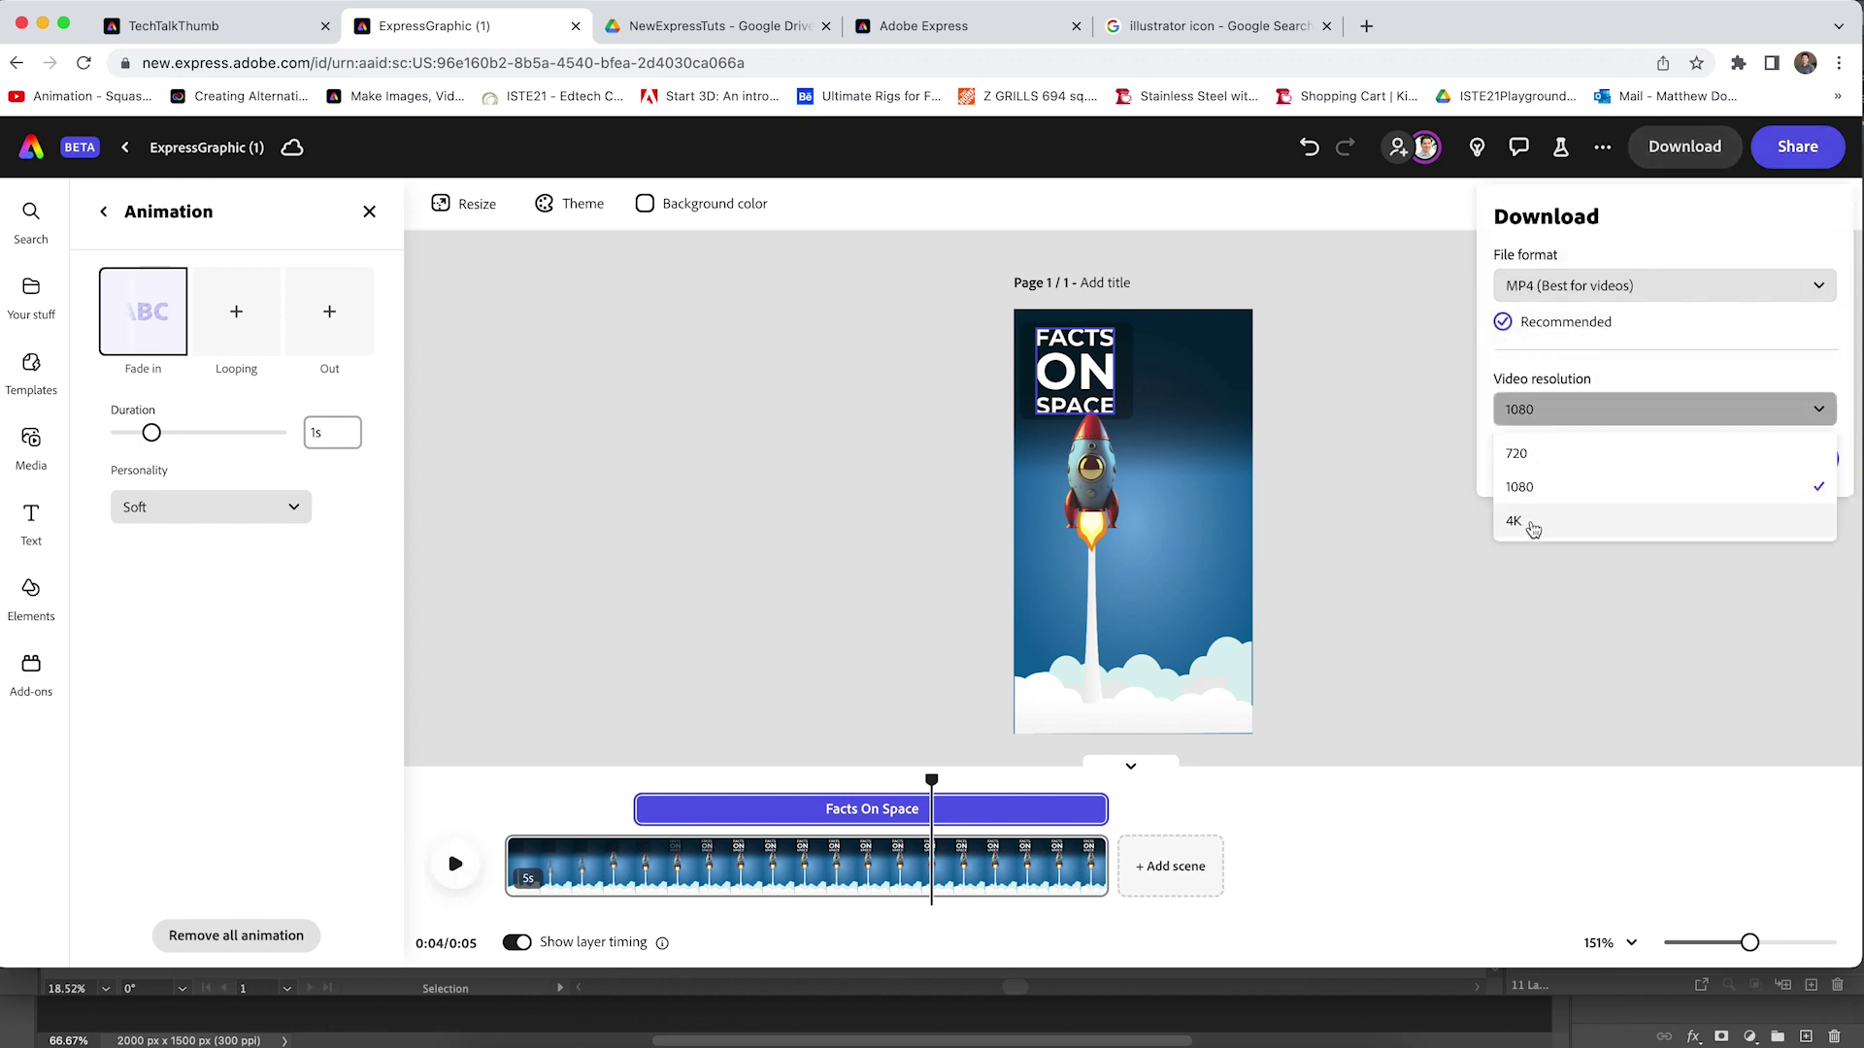
left_click(1598, 359)
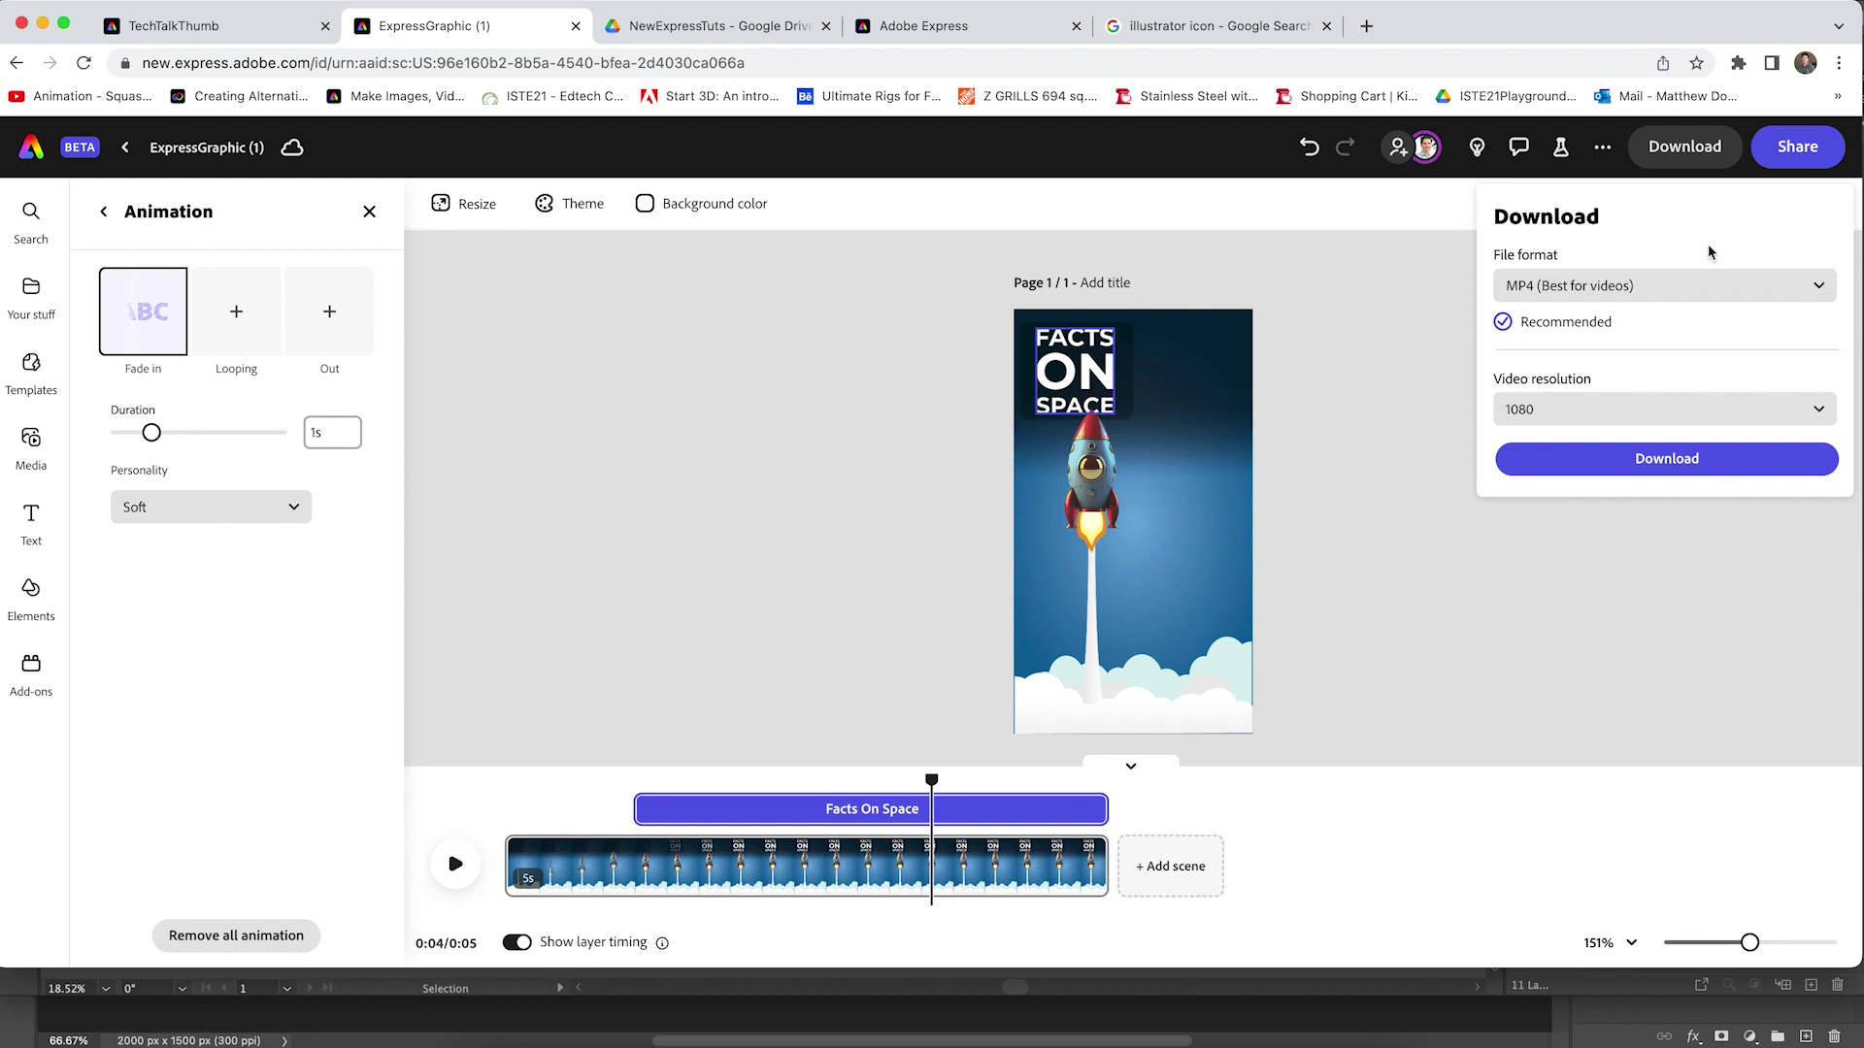
left_click(1610, 293)
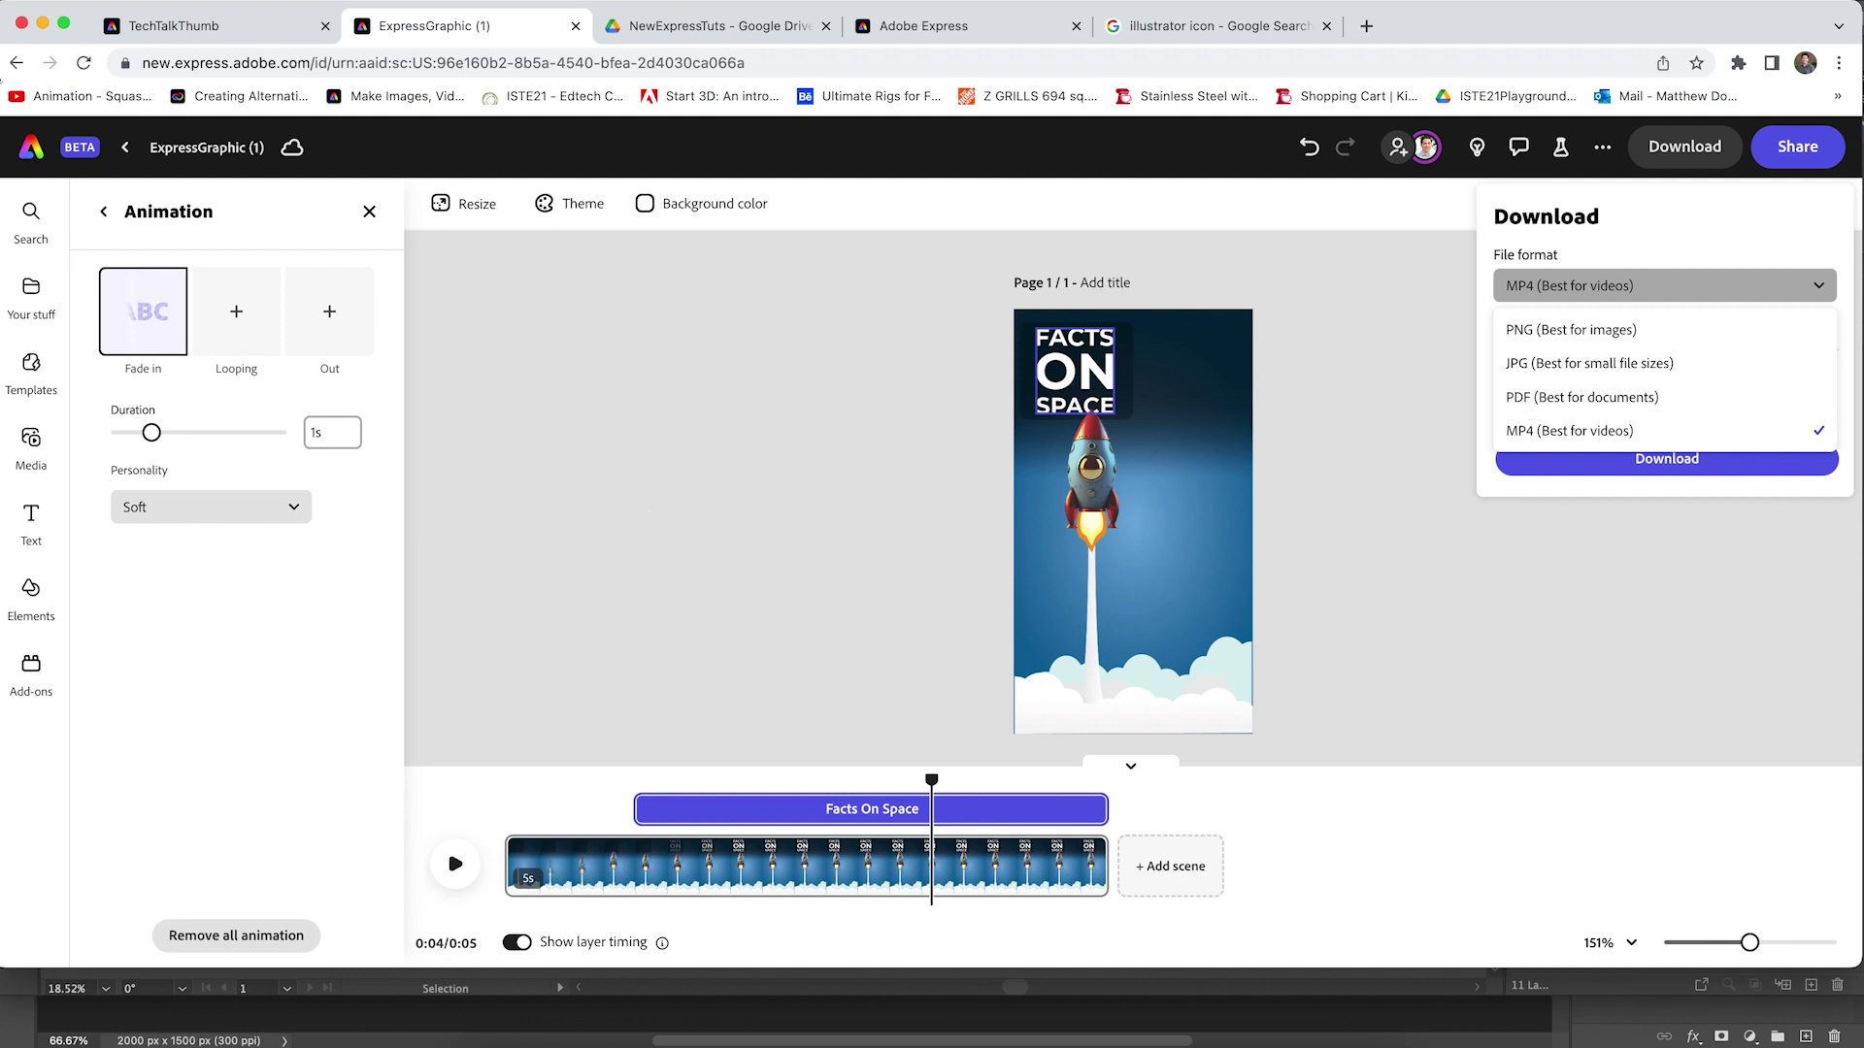
key("Escape")
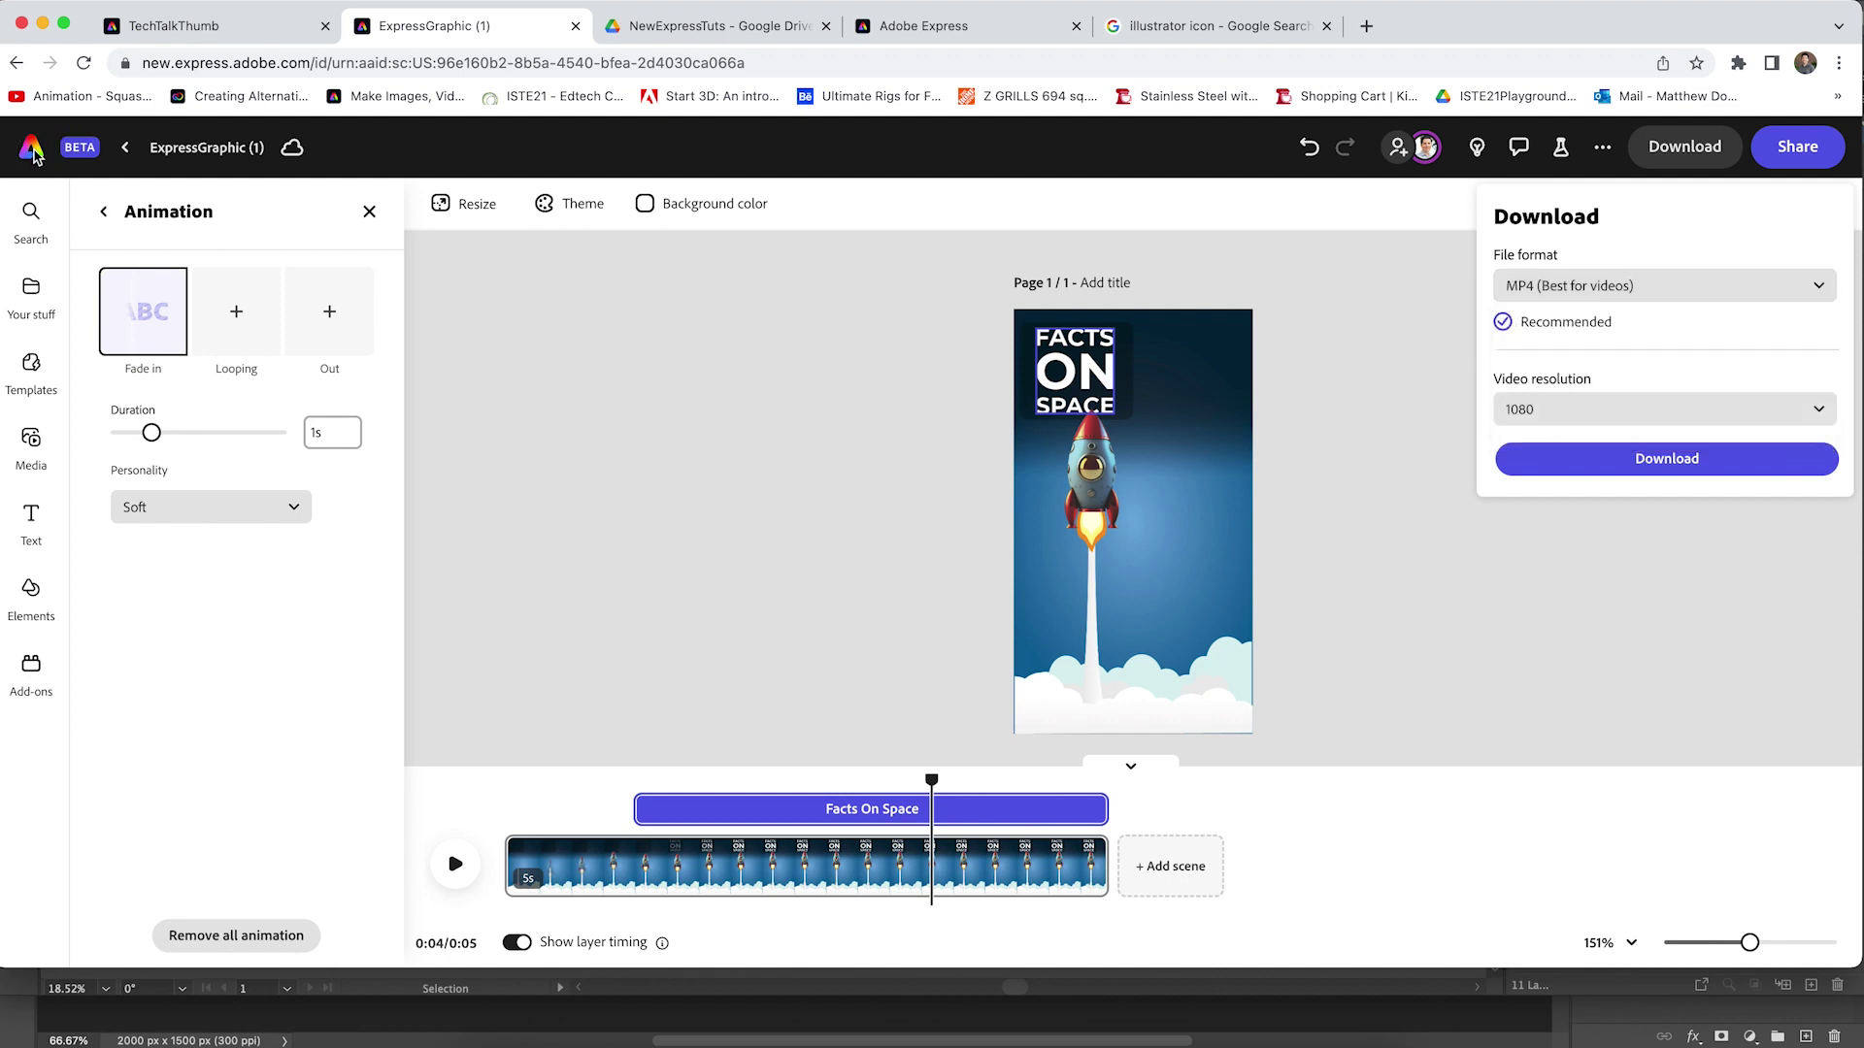
Return to the Adobe Express home page and scroll through its starting options.
left_click(32, 151)
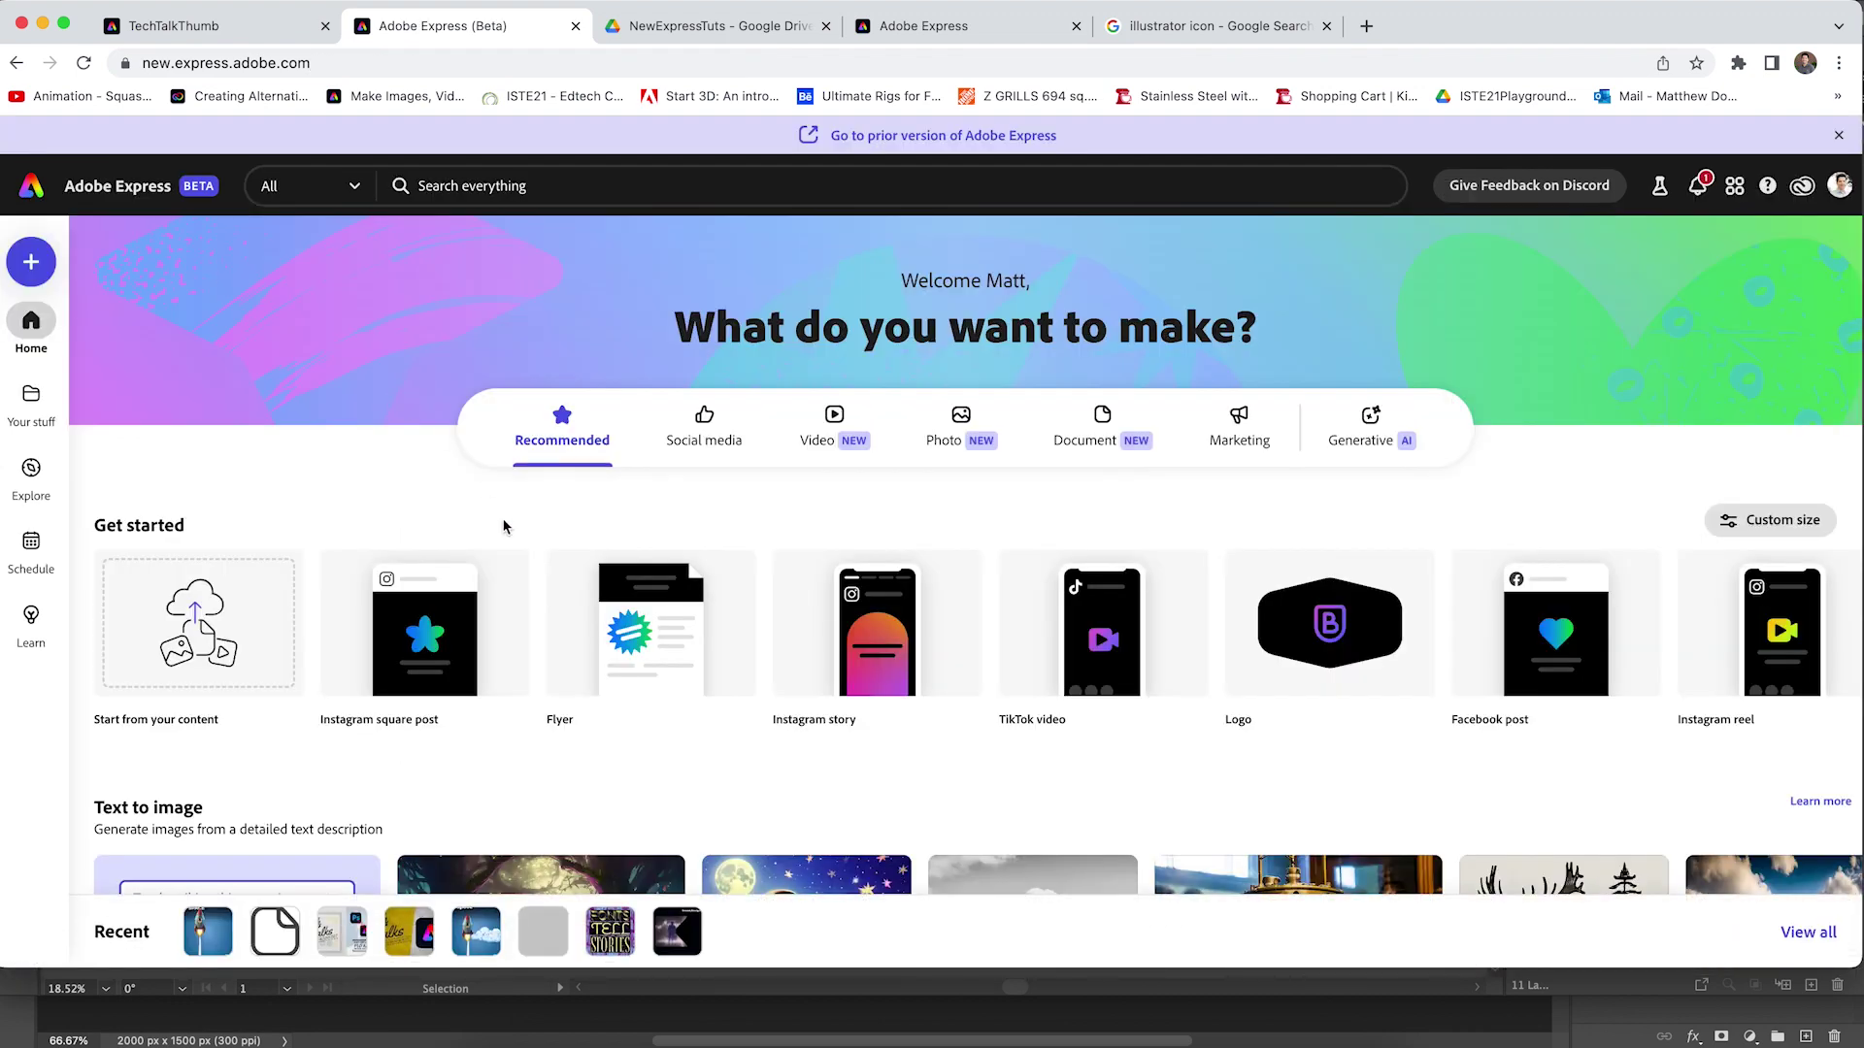
scroll(503, 526, "down", 5)
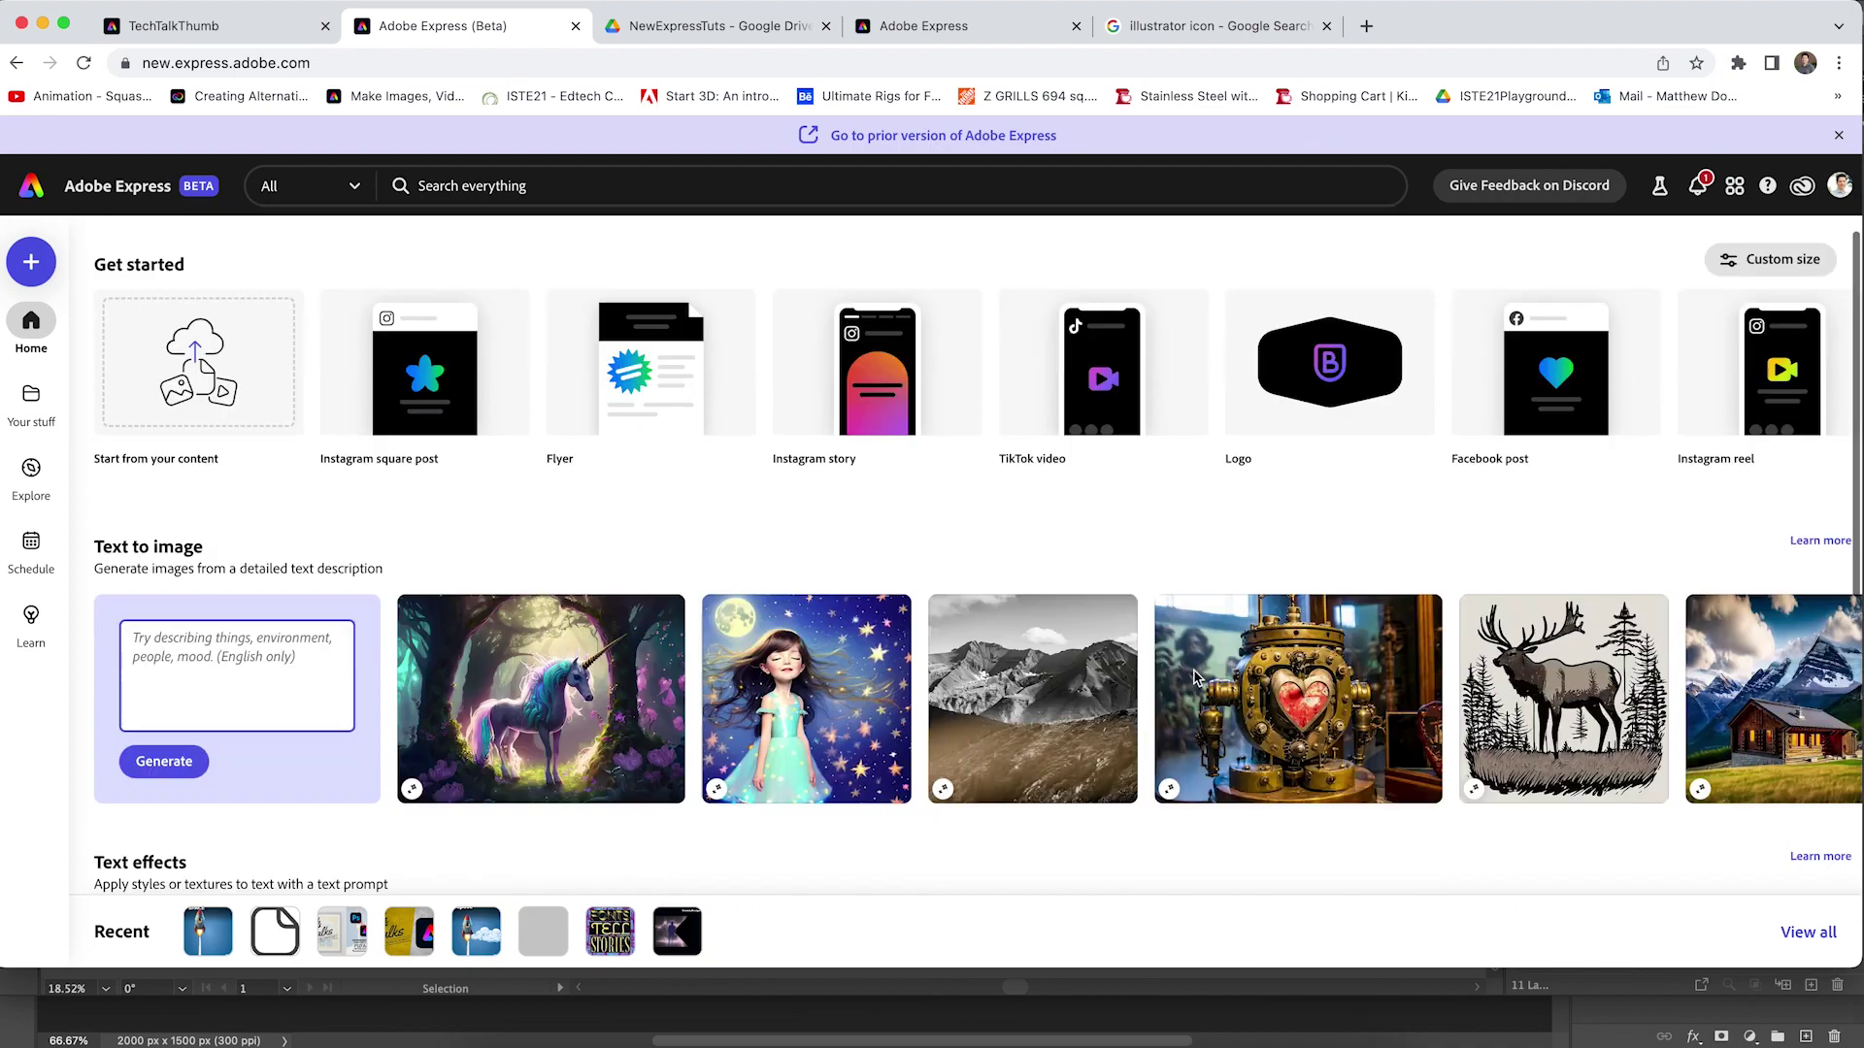
scroll(1195, 677, "down", 15)
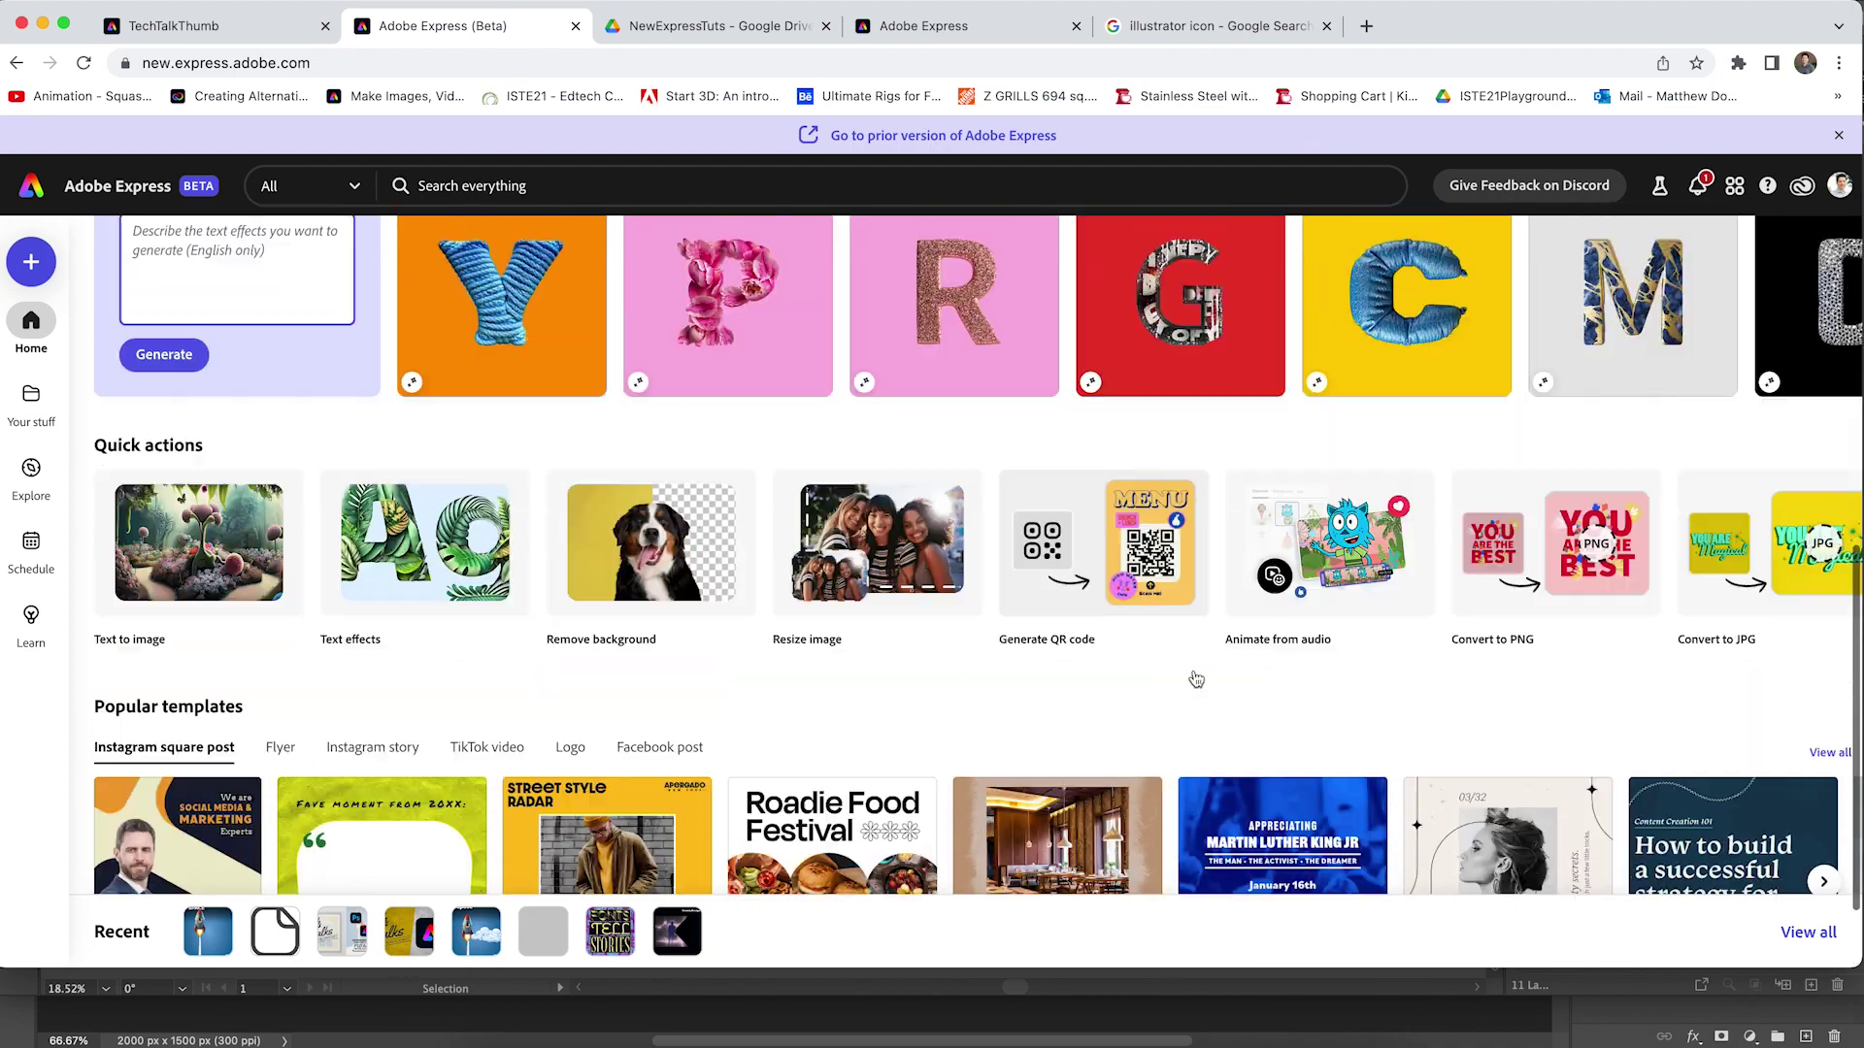
scroll(1195, 676, "up", 20)
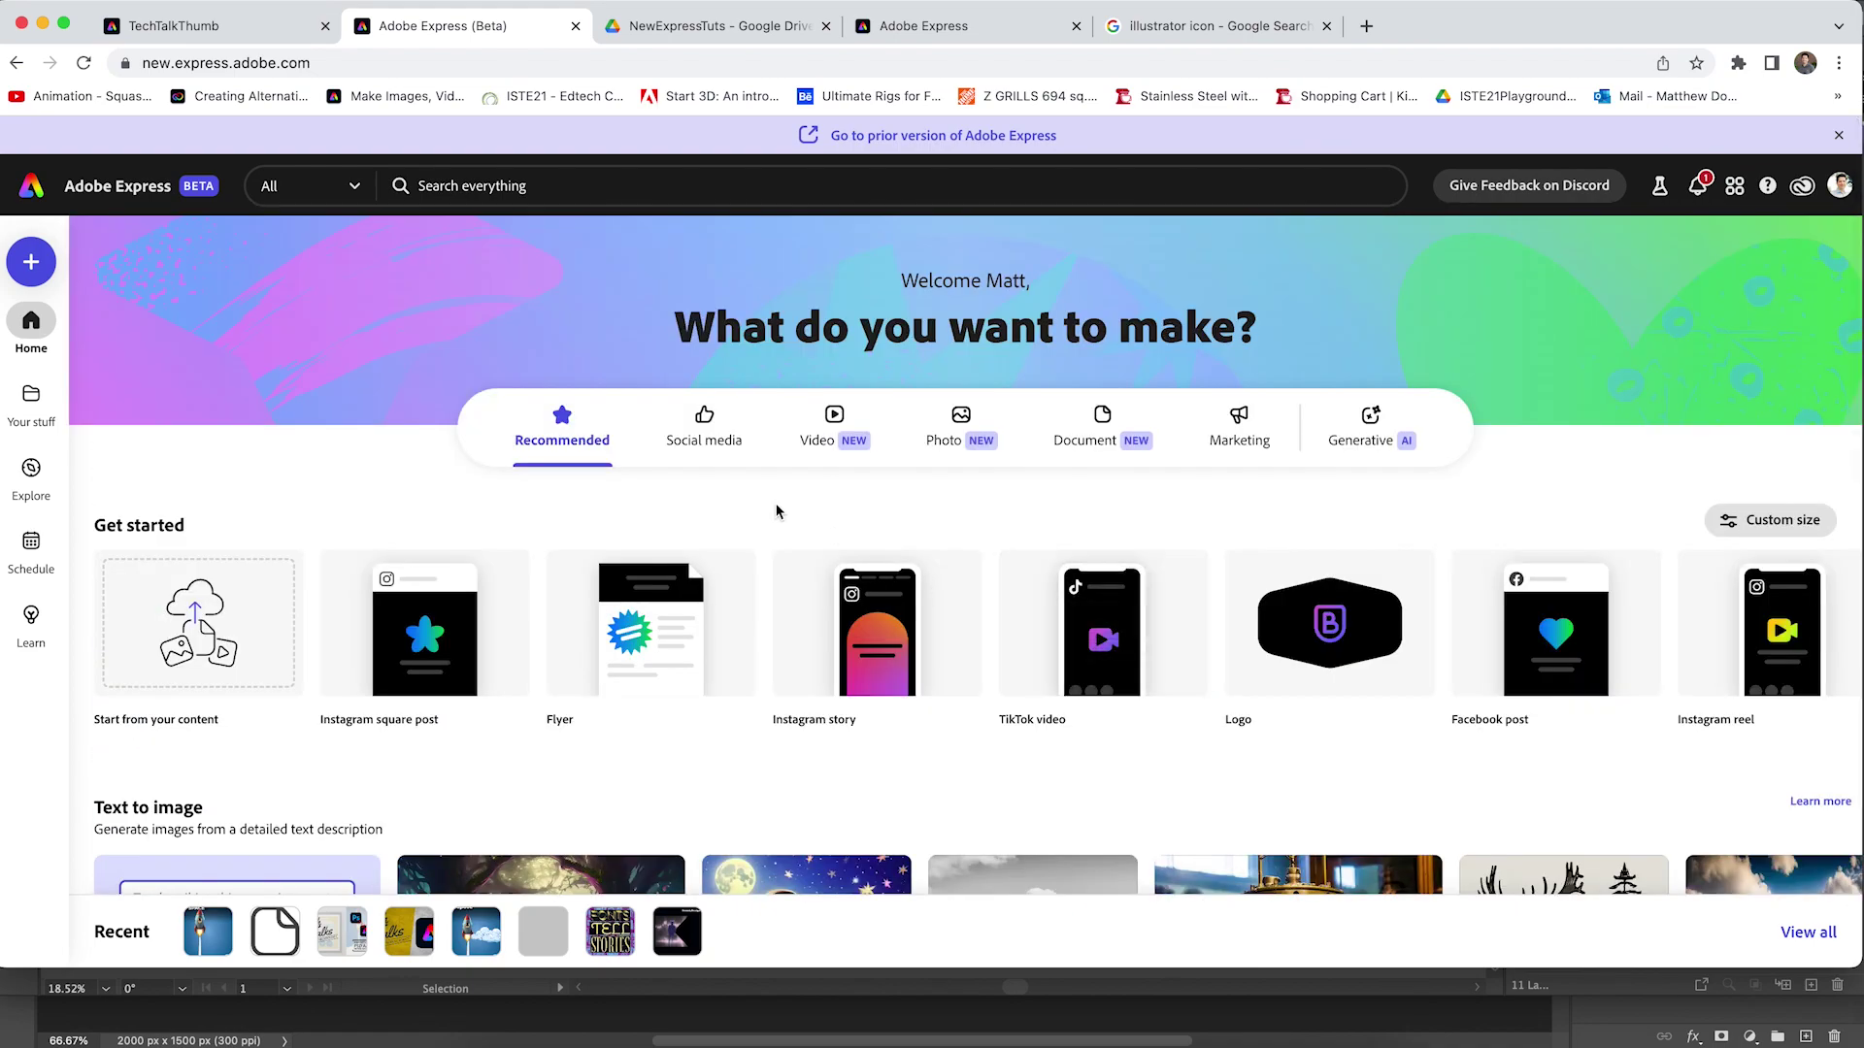